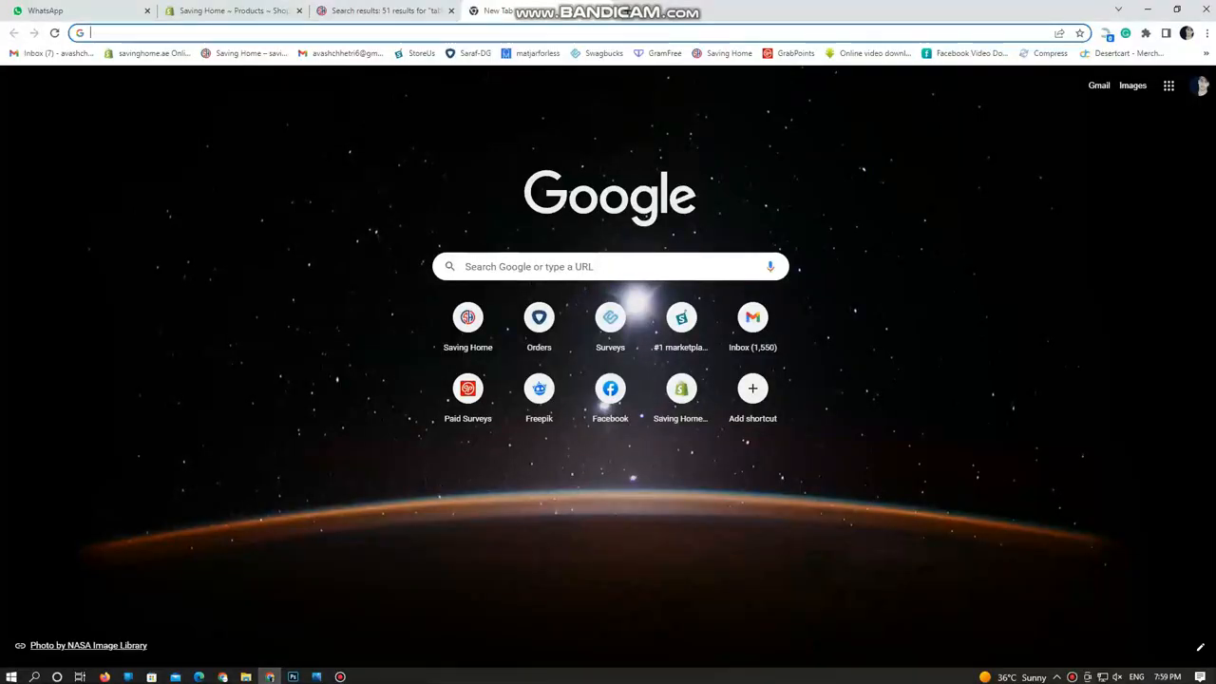
pyautogui.write('City')
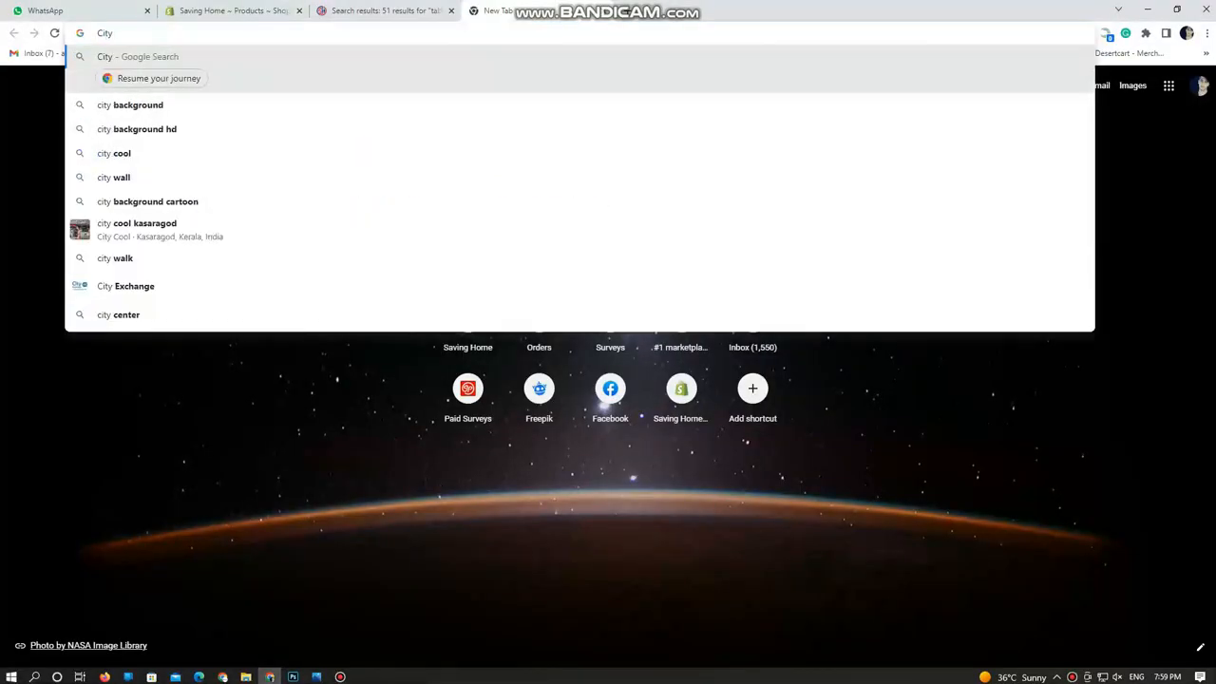
pyautogui.press('BackSpace')
pyautogui.press('BackSpace')
pyautogui.press('BackSpace')
pyautogui.press('BackSpace')
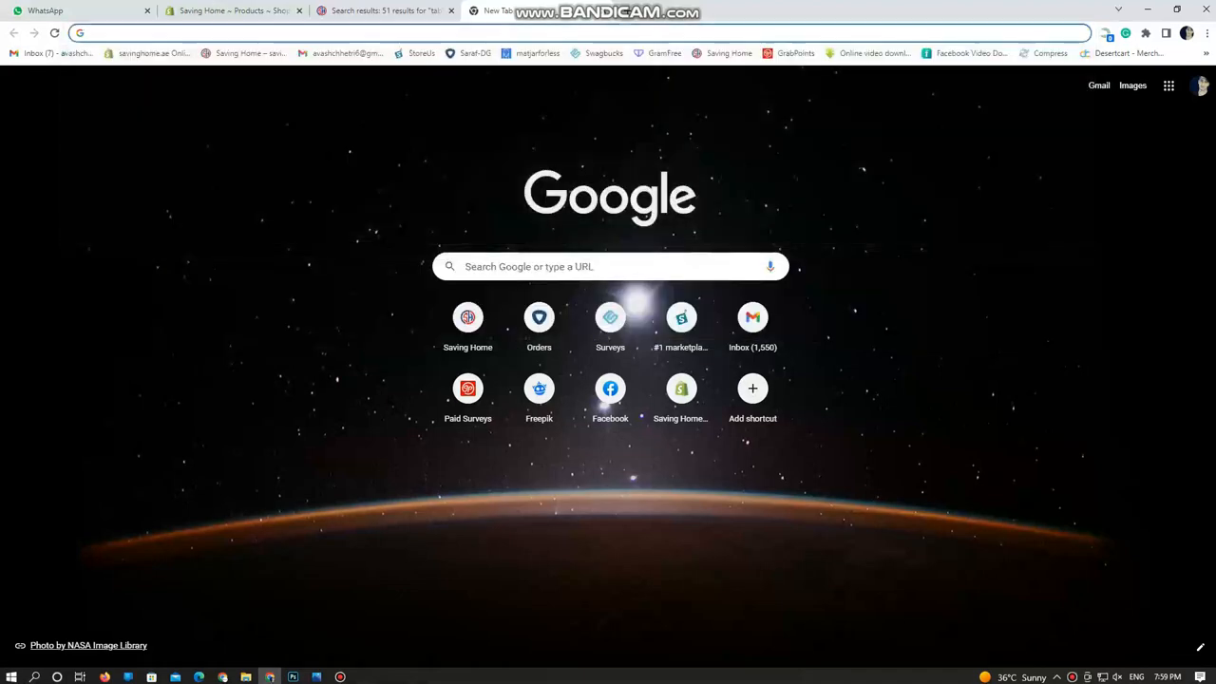
# Search Google for "Balcony background city" and show the image results
pyautogui.write('Balco')
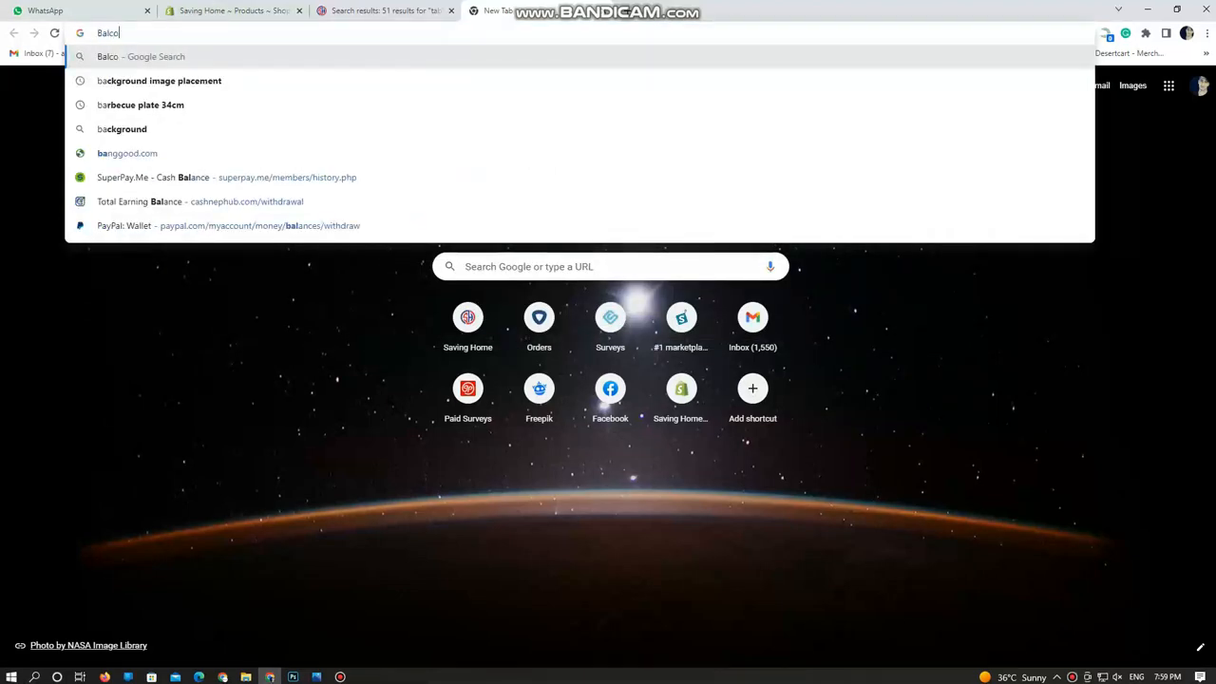
pyautogui.write('ny backg')
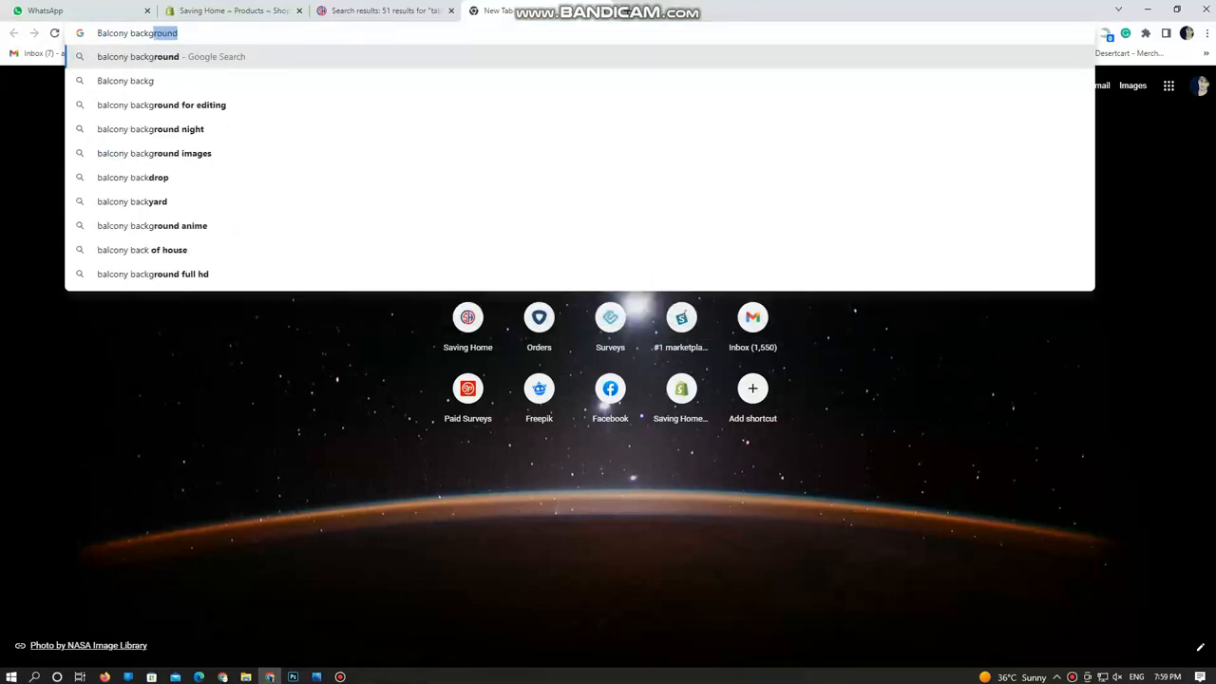
pyautogui.write('round cit')
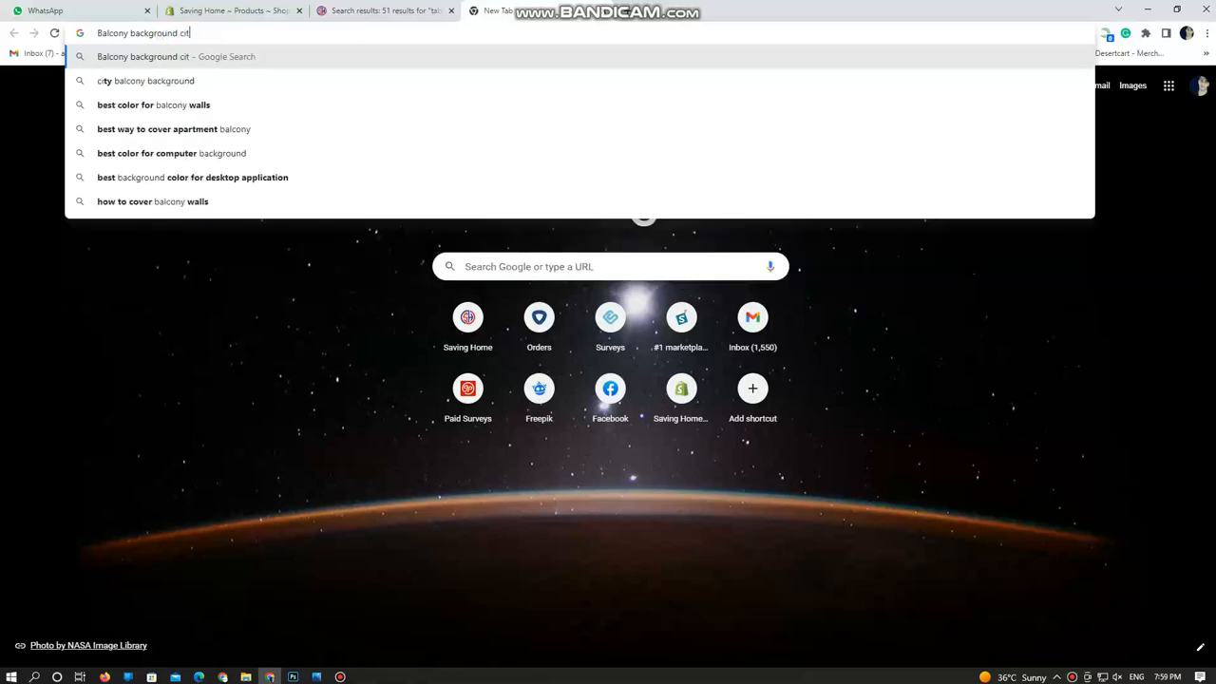
pyautogui.write('y')
pyautogui.press('Return')
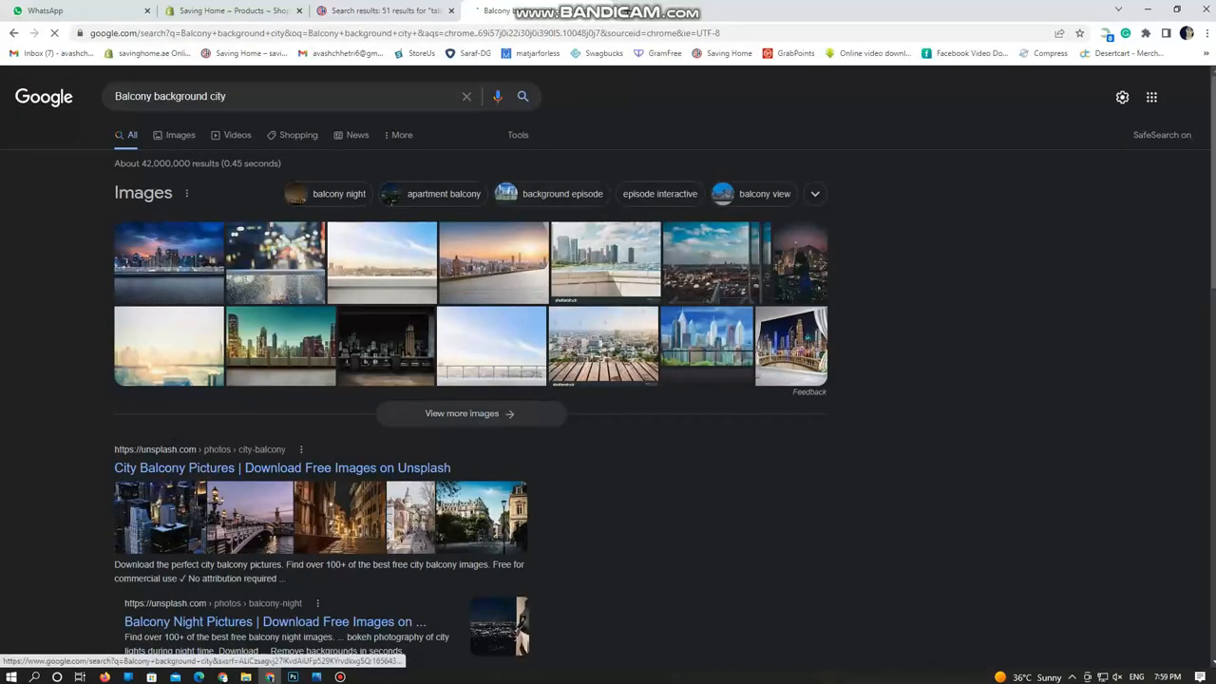
pyautogui.click(179, 134)
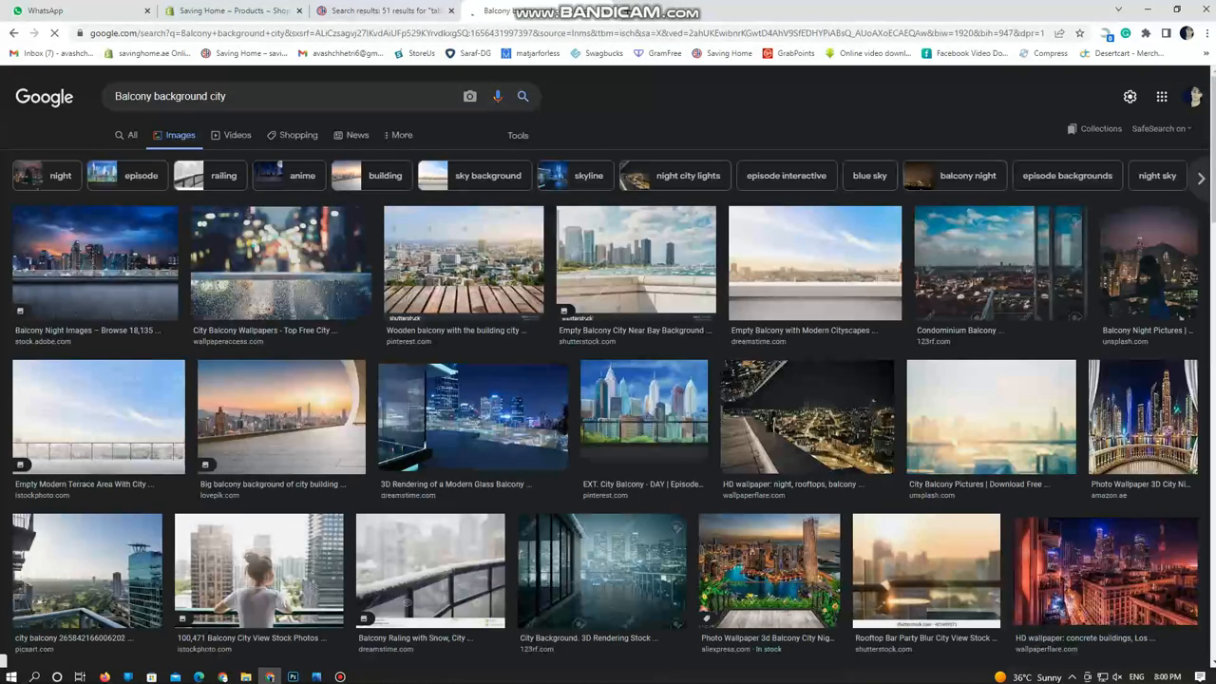
# Browse the balcony image results and preview a few candidate night-city backgrounds
pyautogui.scroll(-4, 608, 380)
pyautogui.scroll(-2, 667, 343)
pyautogui.click(667, 343)
pyautogui.click(947, 420)
pyautogui.click(948, 513)
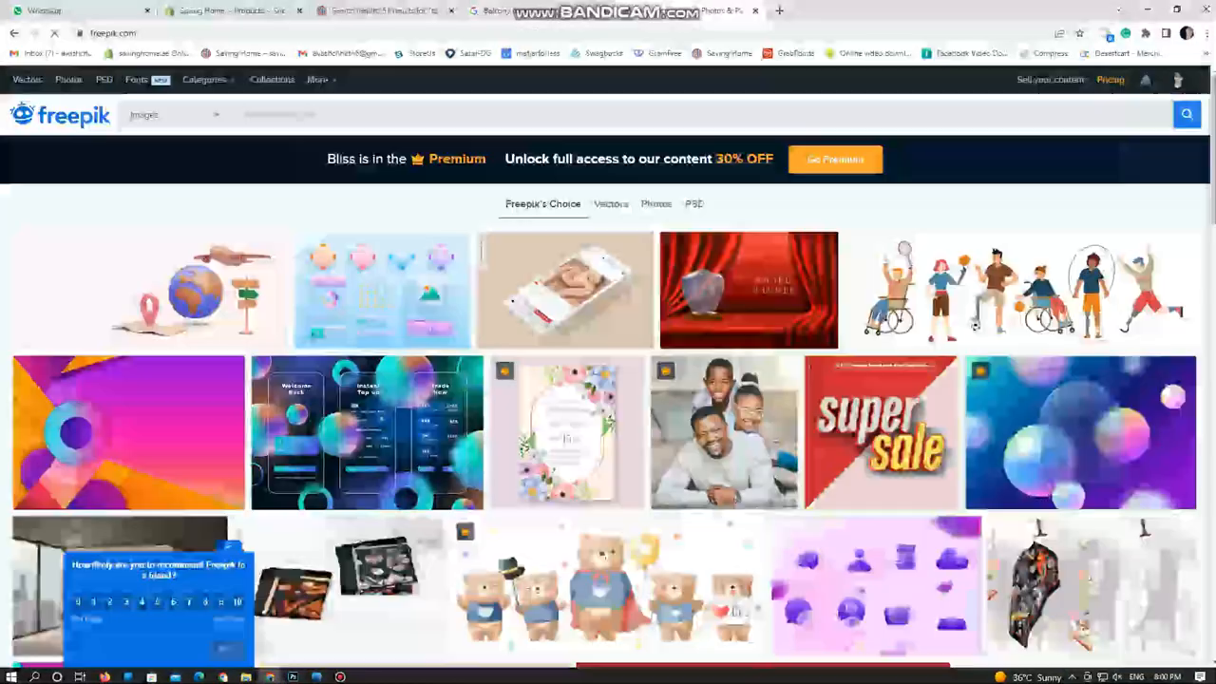
# Search Freepik's images for a city night background and look through the results
pyautogui.click(304, 114)
pyautogui.write('city night back')
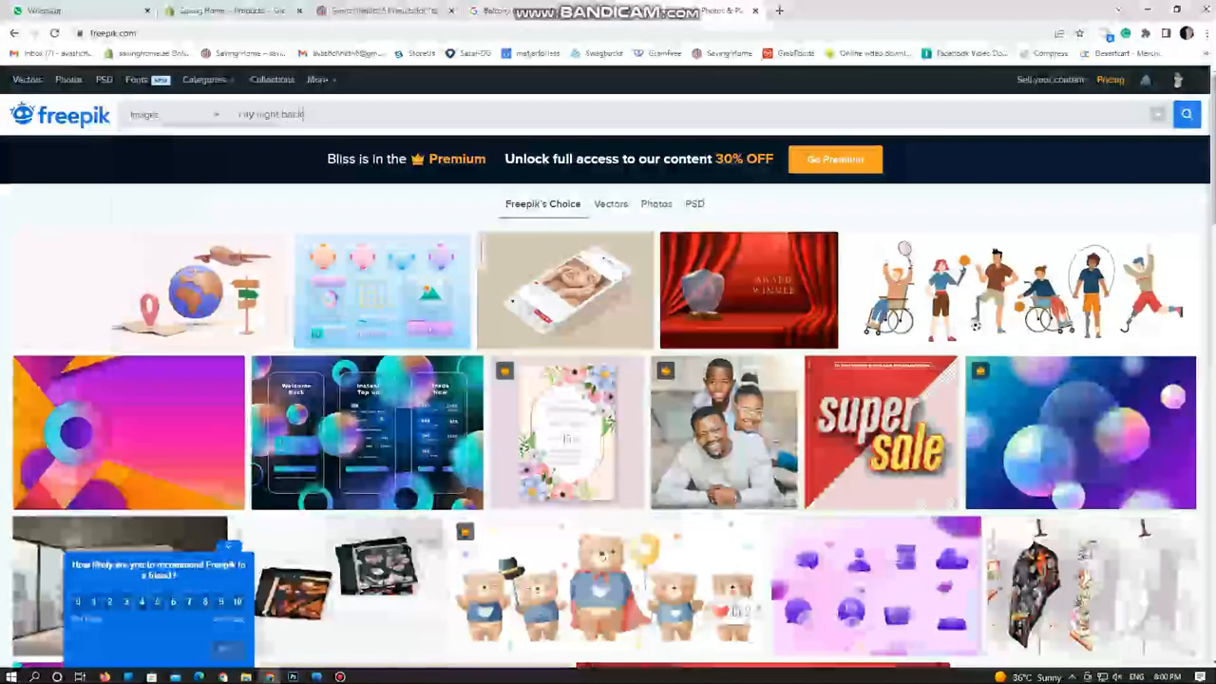
pyautogui.press('Return')
pyautogui.scroll(-5, 608, 380)
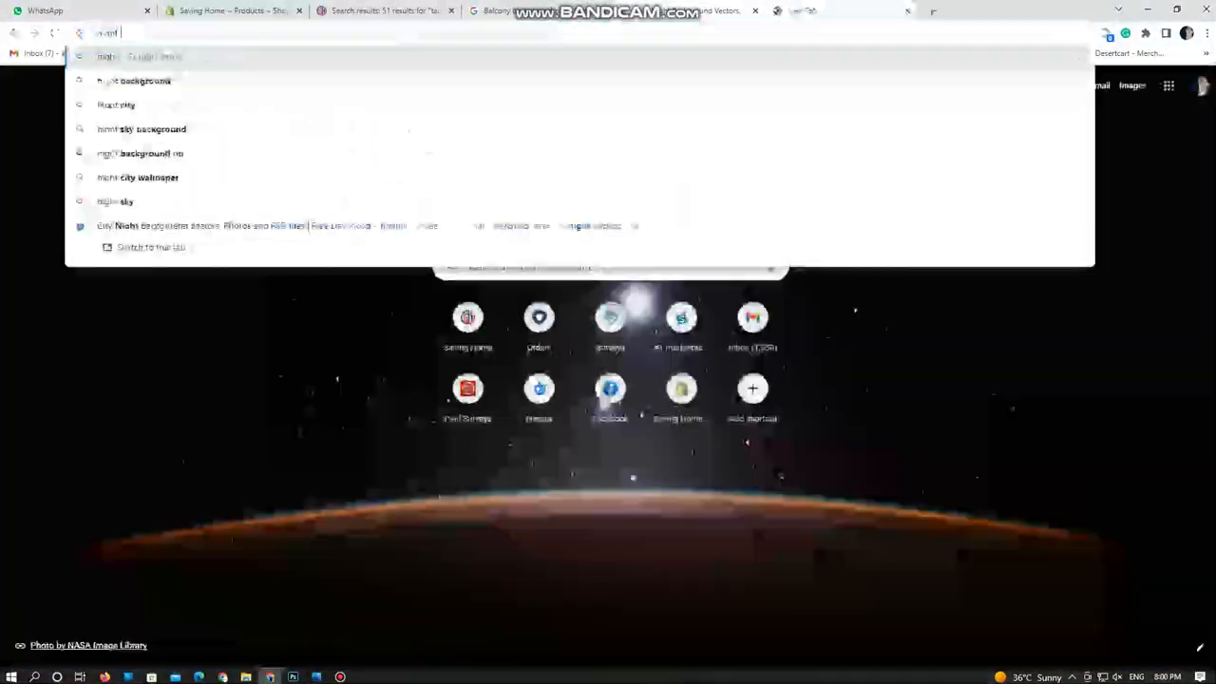
# Search Google for "night city backgorund" and look through the results
pyautogui.press('Return')
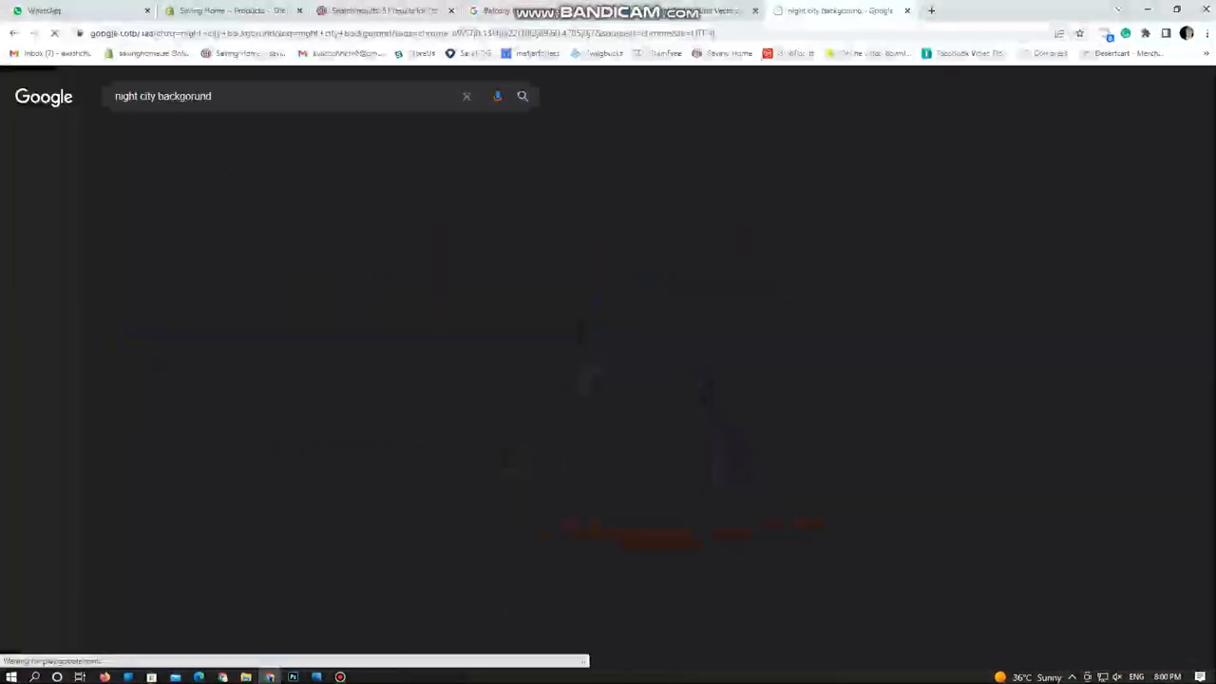
pyautogui.scroll(-5, 608, 380)
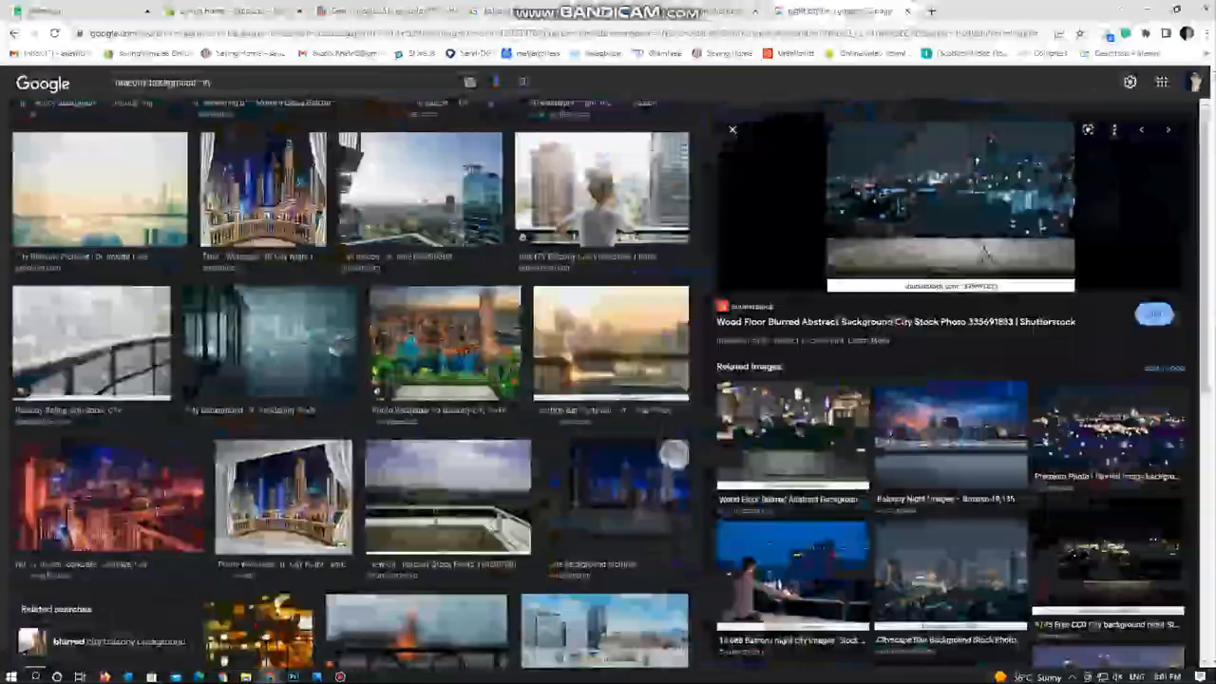
# Return to the balcony image search and preview a related blurred city photo with a wooden floor
pyautogui.scroll(-2, 732, 130)
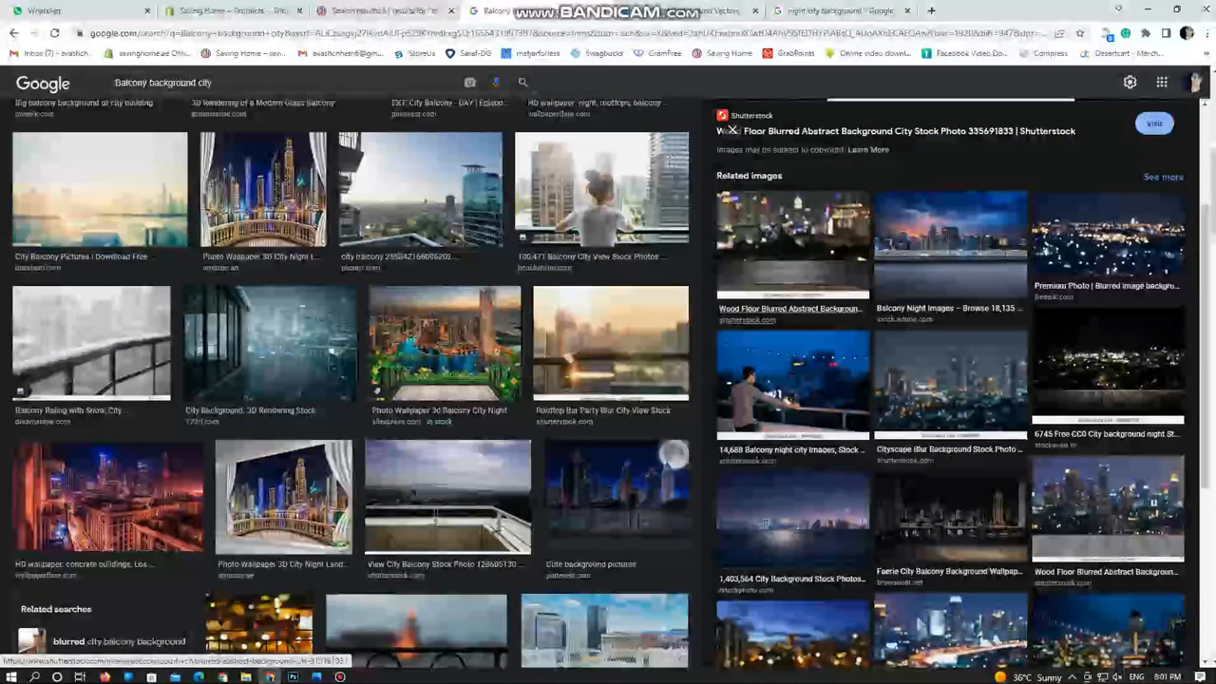
pyautogui.click(1108, 496)
pyautogui.scroll(-2, 1108, 484)
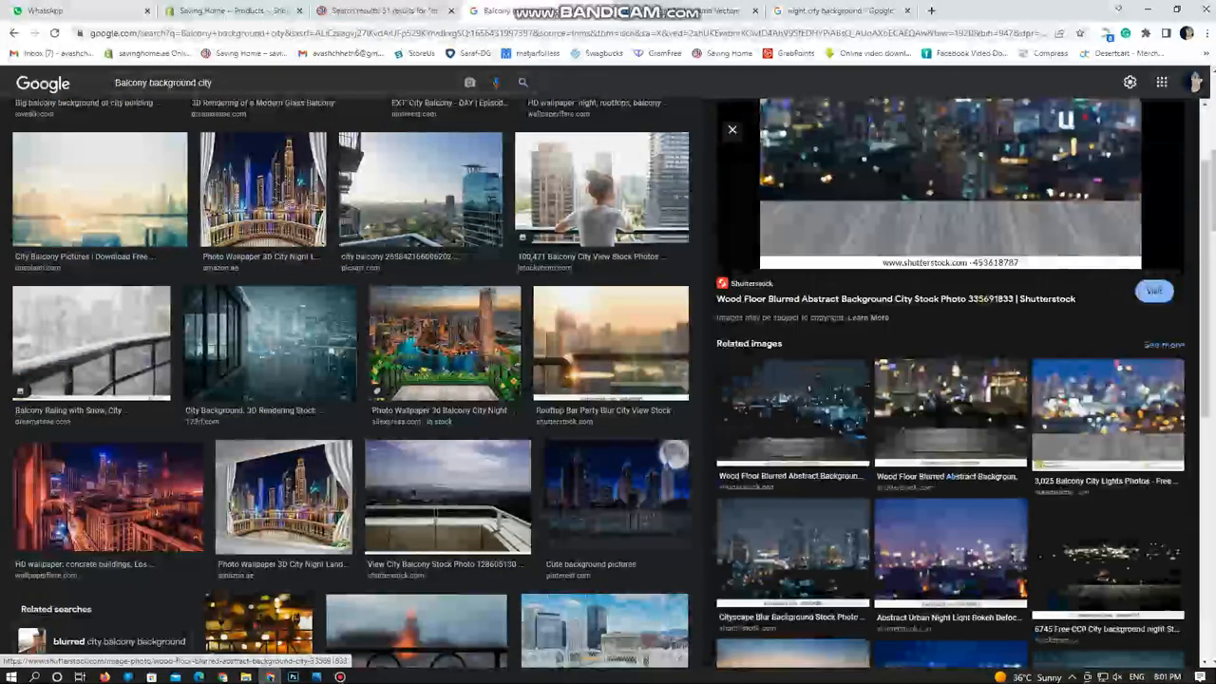
# Preview the "Balcony Wallpapers - Wallpaper Cave" sunset city image and copy it to the clipboard
pyautogui.scroll(-6, 350, 428)
pyautogui.click(267, 428)
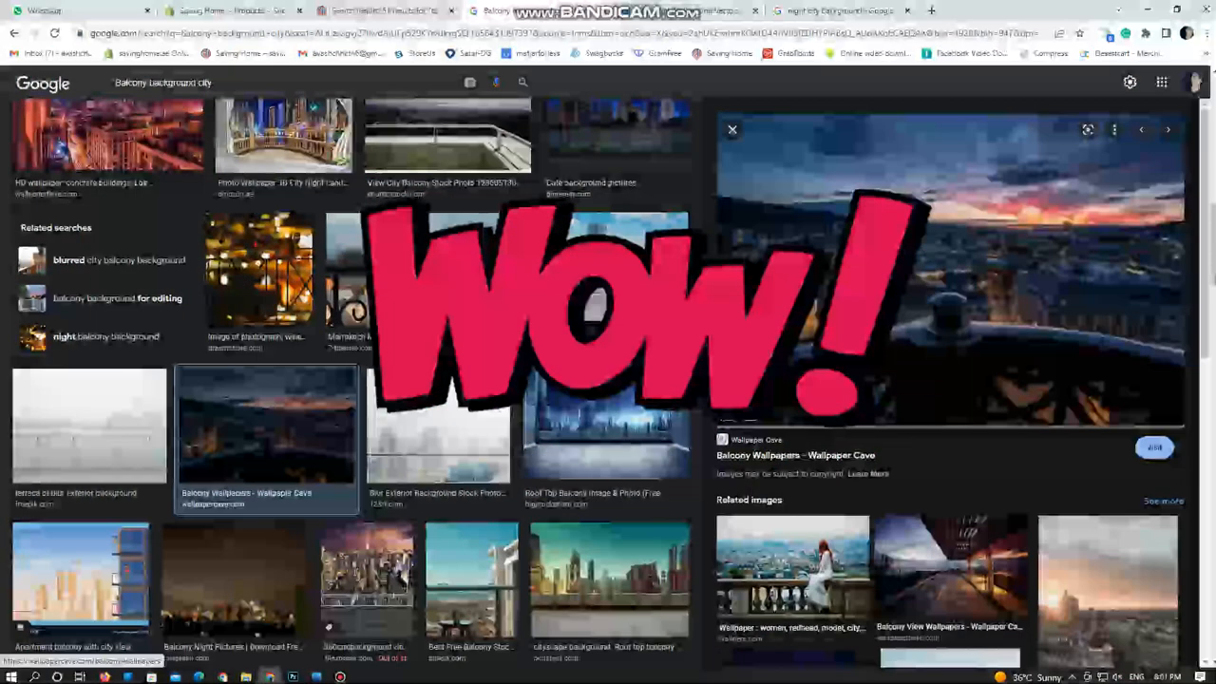
pyautogui.rightClick(988, 262)
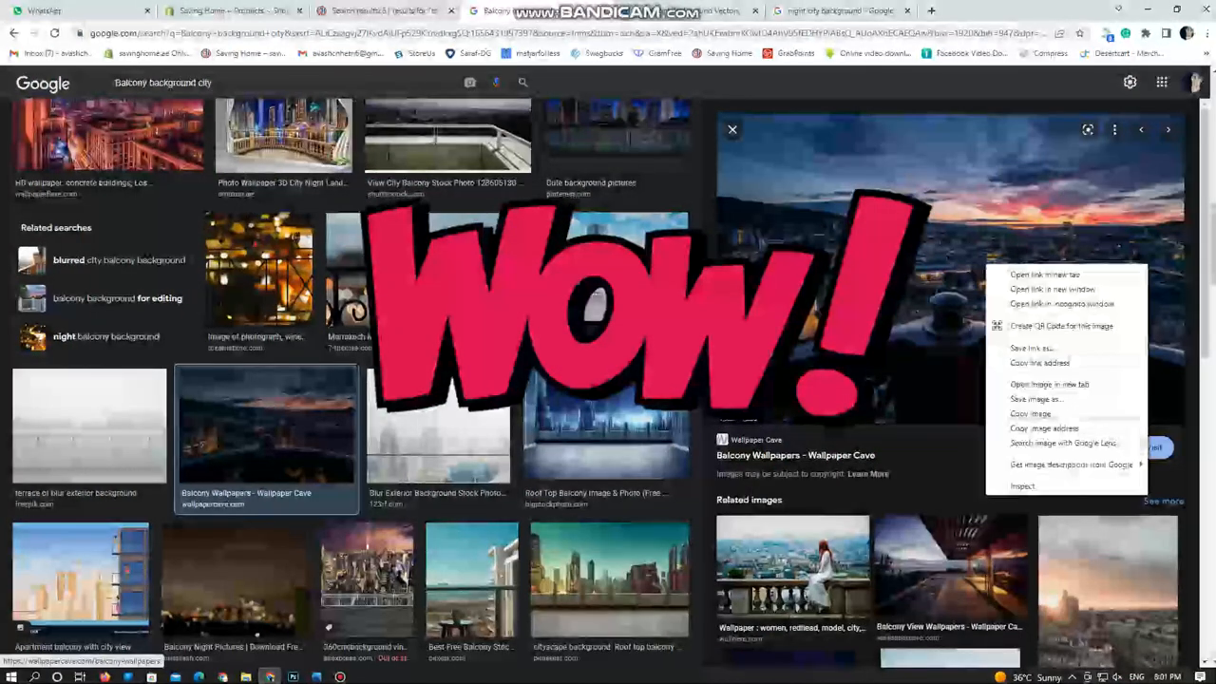
pyautogui.click(1035, 415)
pyautogui.rightClick(986, 335)
pyautogui.click(1035, 485)
# Check the related images, then copy the Wallpaper Cave balcony sunset image again
pyautogui.scroll(-3, 1035, 486)
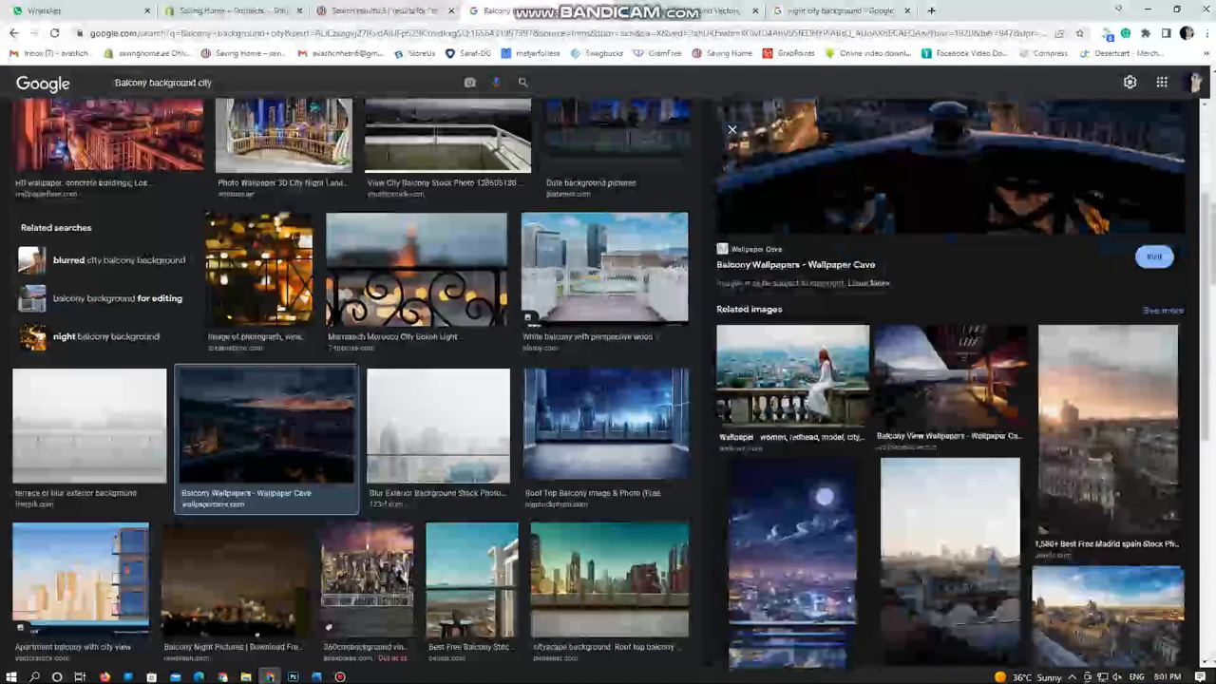
pyautogui.scroll(-3, 950, 387)
pyautogui.scroll(-3, 950, 388)
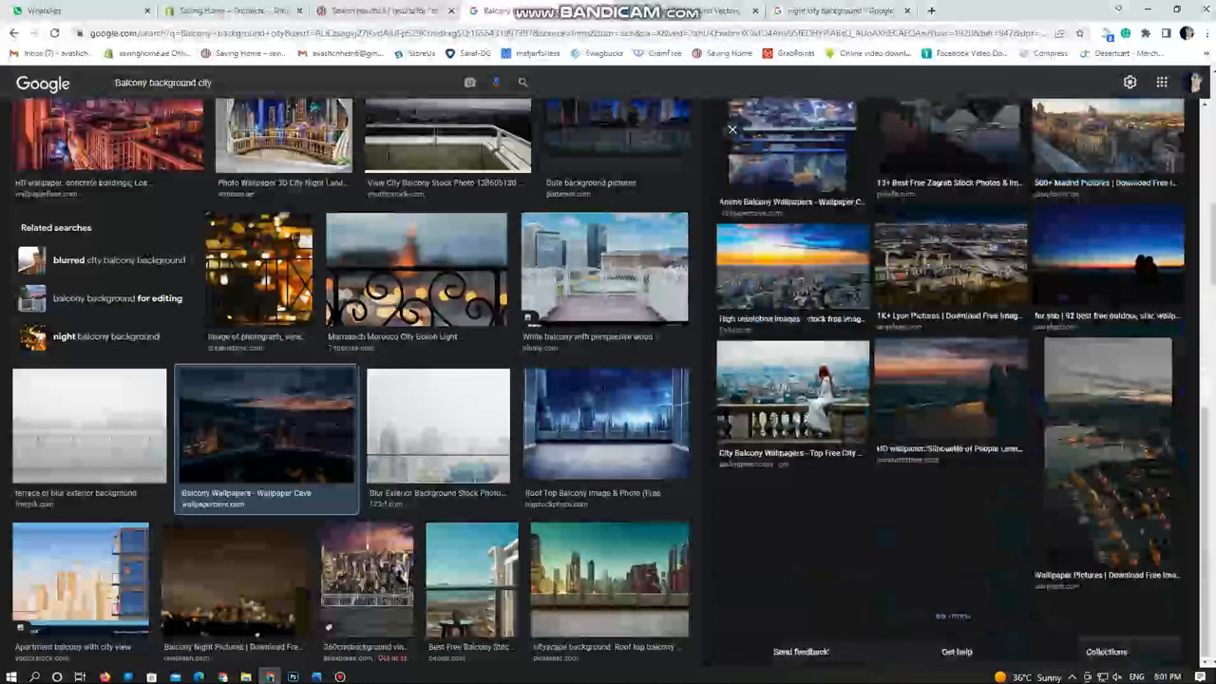
pyautogui.scroll(9, 950, 380)
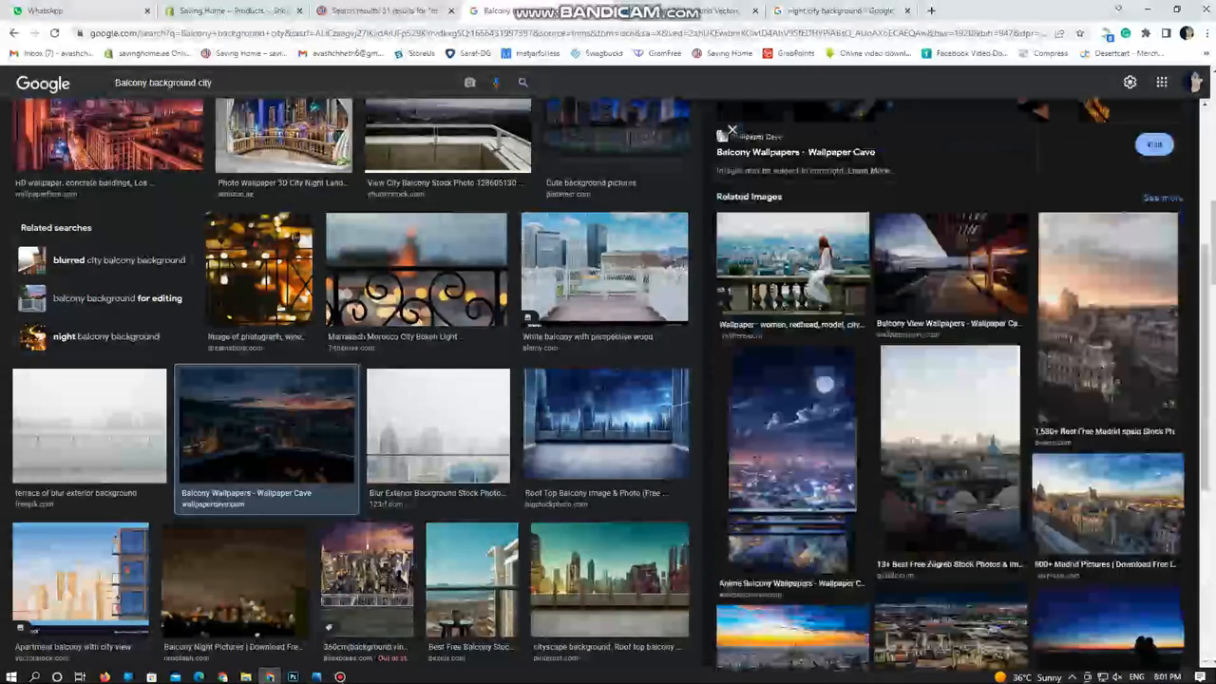
pyautogui.rightClick(930, 254)
pyautogui.click(975, 403)
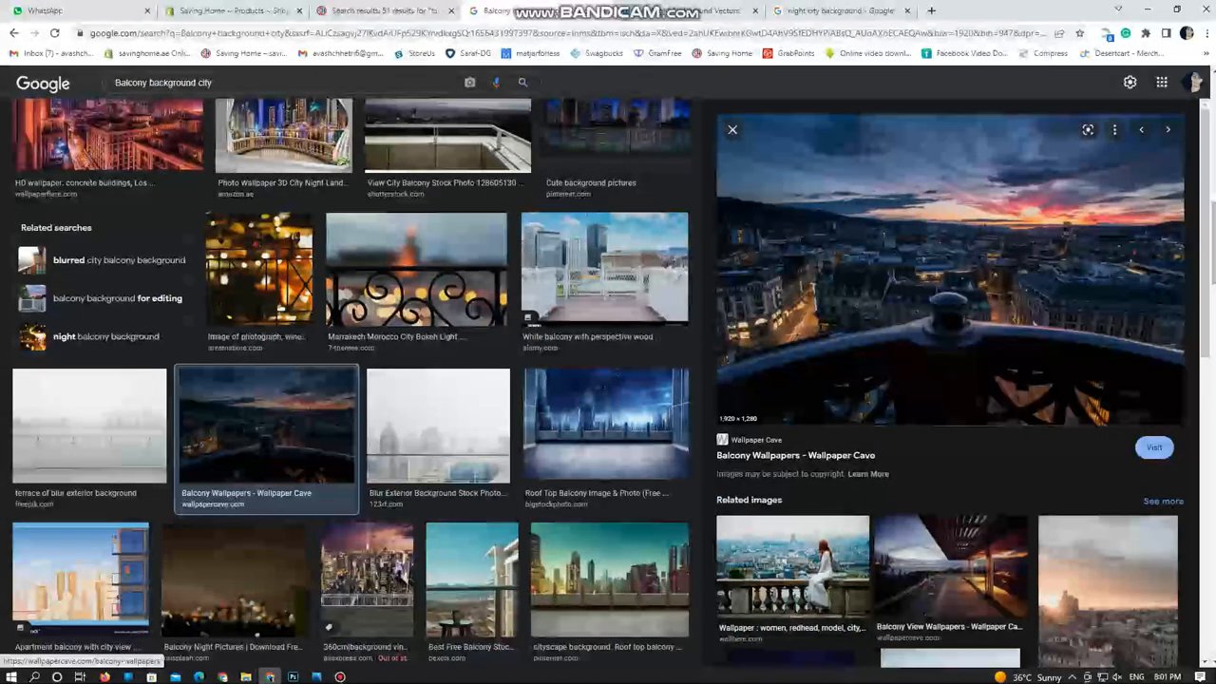
# Switch to Photoshop, create a new document and paste the copied balcony image into it
pyautogui.click(293, 676)
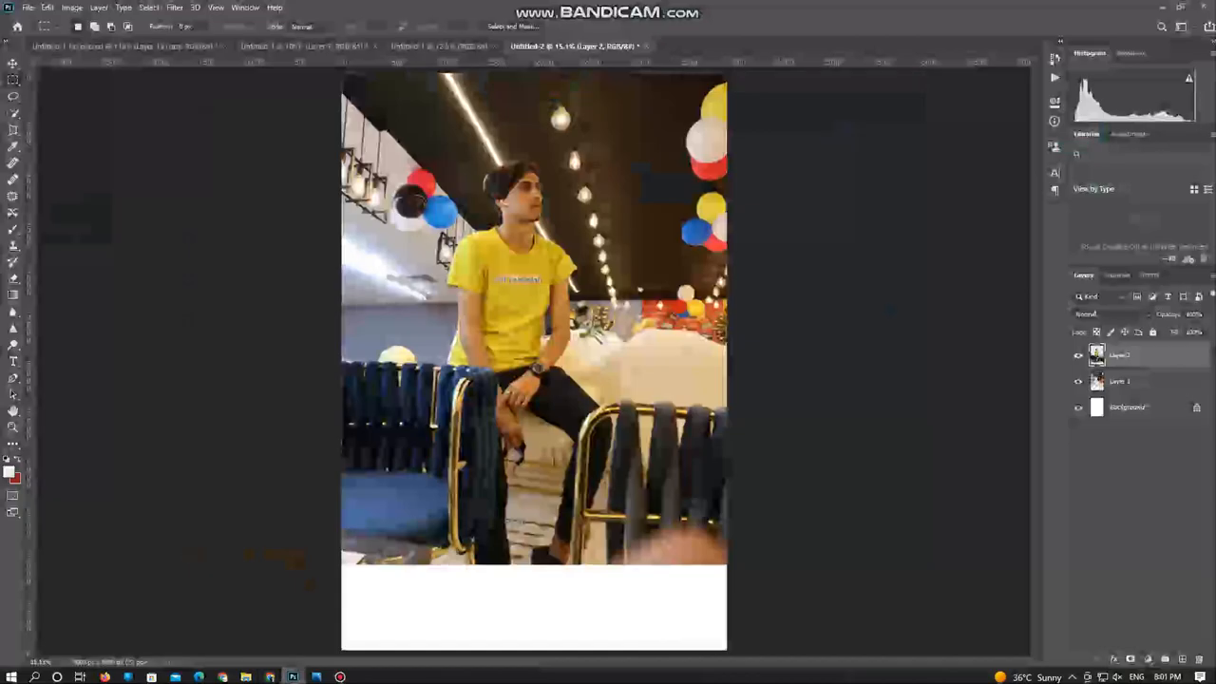
pyautogui.hotkey('ctrl', 'n')
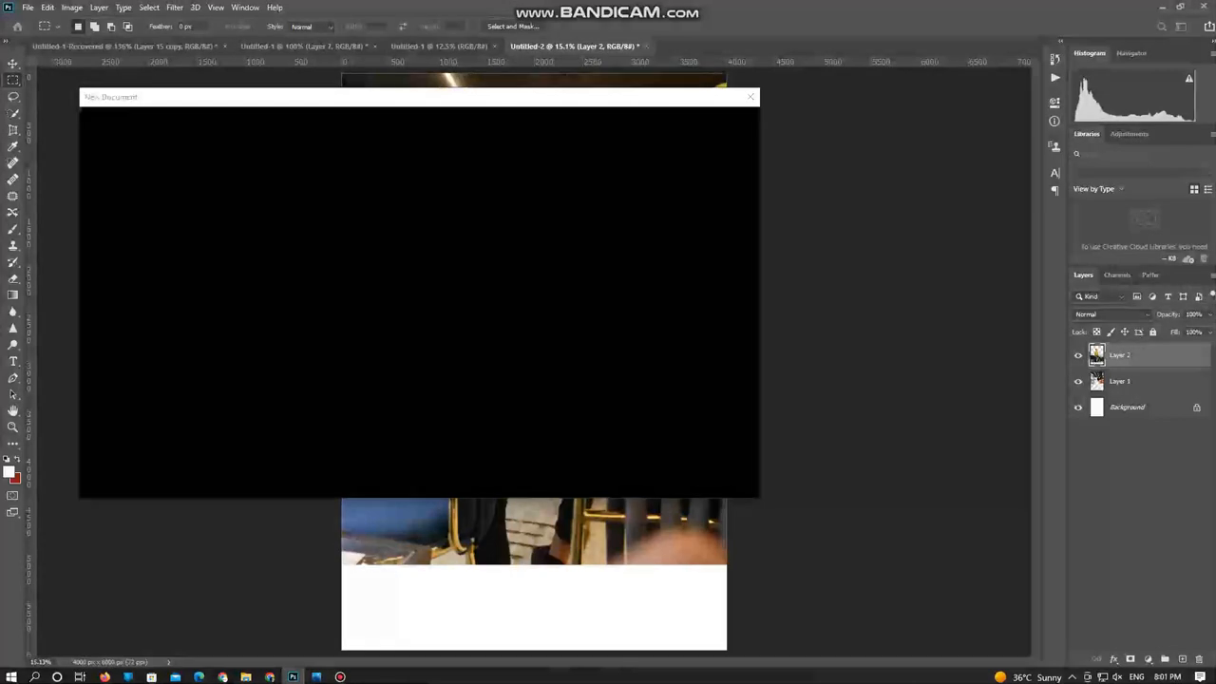
pyautogui.press('Return')
pyautogui.hotkey('ctrl', 'v')
# Free Transform the balcony image: move it down, then stretch its upper edge back to the top of the canvas
pyautogui.hotkey('ctrl', 't')
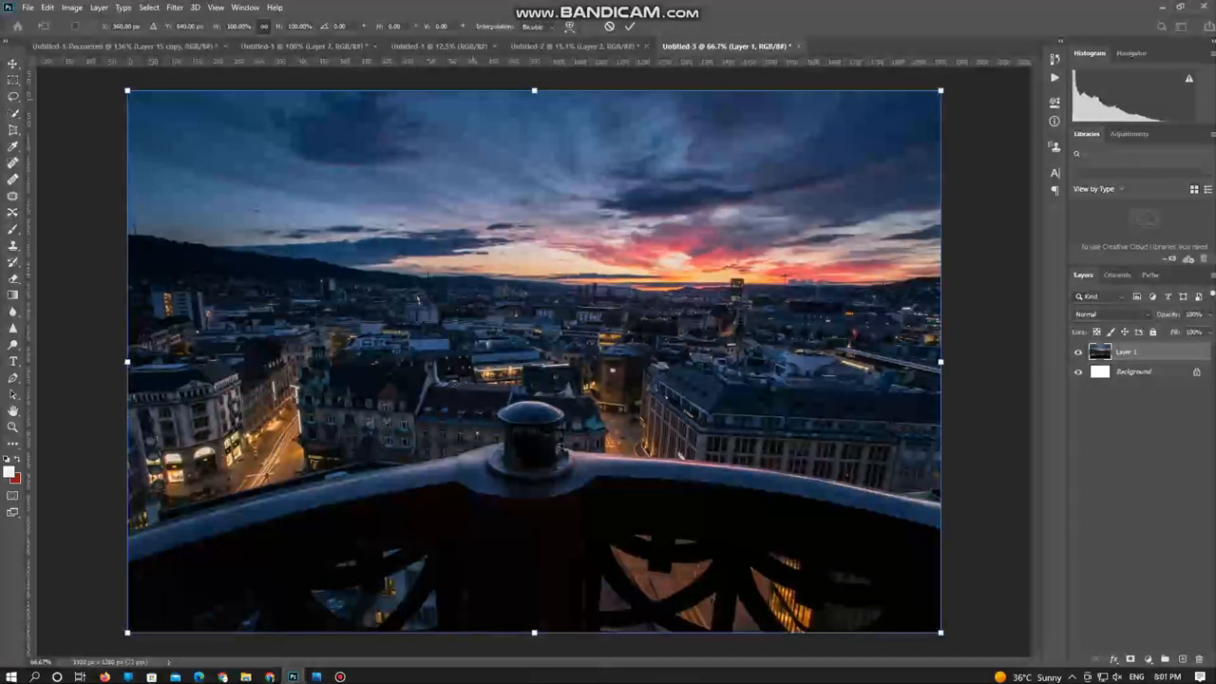
pyautogui.moveTo(529, 146); pyautogui.dragTo(529, 226)
pyautogui.moveTo(534, 171); pyautogui.dragTo(533, 90)
pyautogui.press('Return')
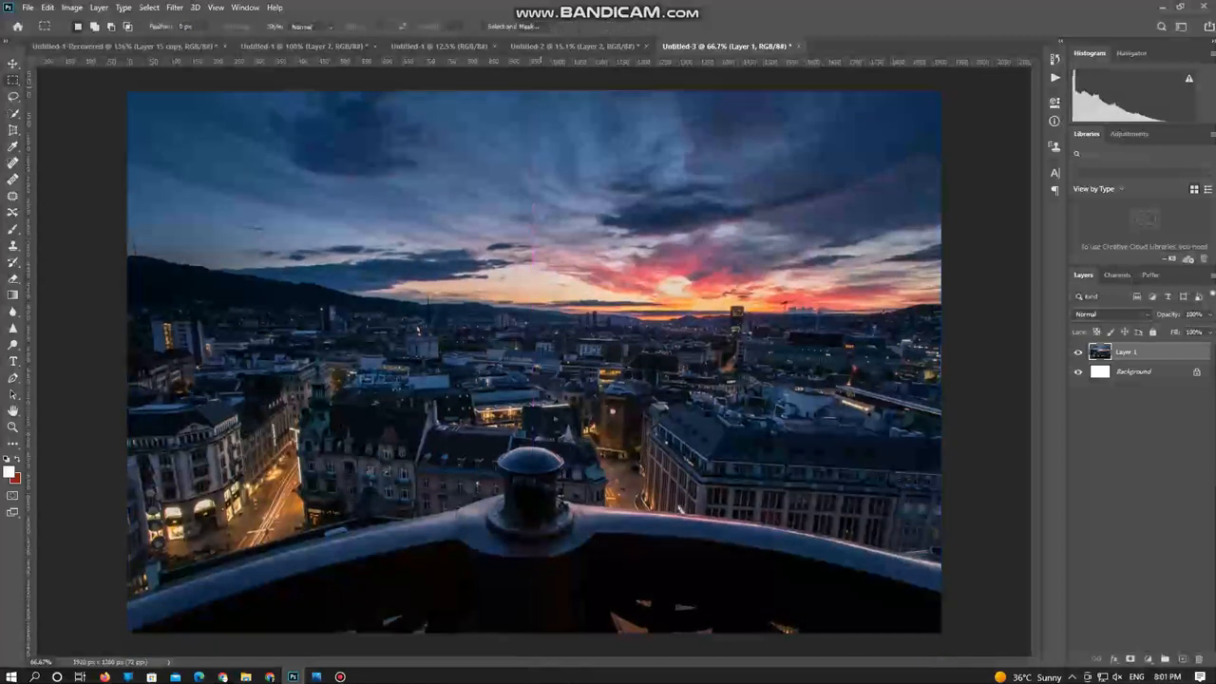
# Copy the man in the yellow T-shirt from the Untitled-2 document and paste him into Untitled-3 above the balcony image
pyautogui.hotkey('ctrl', 'n')
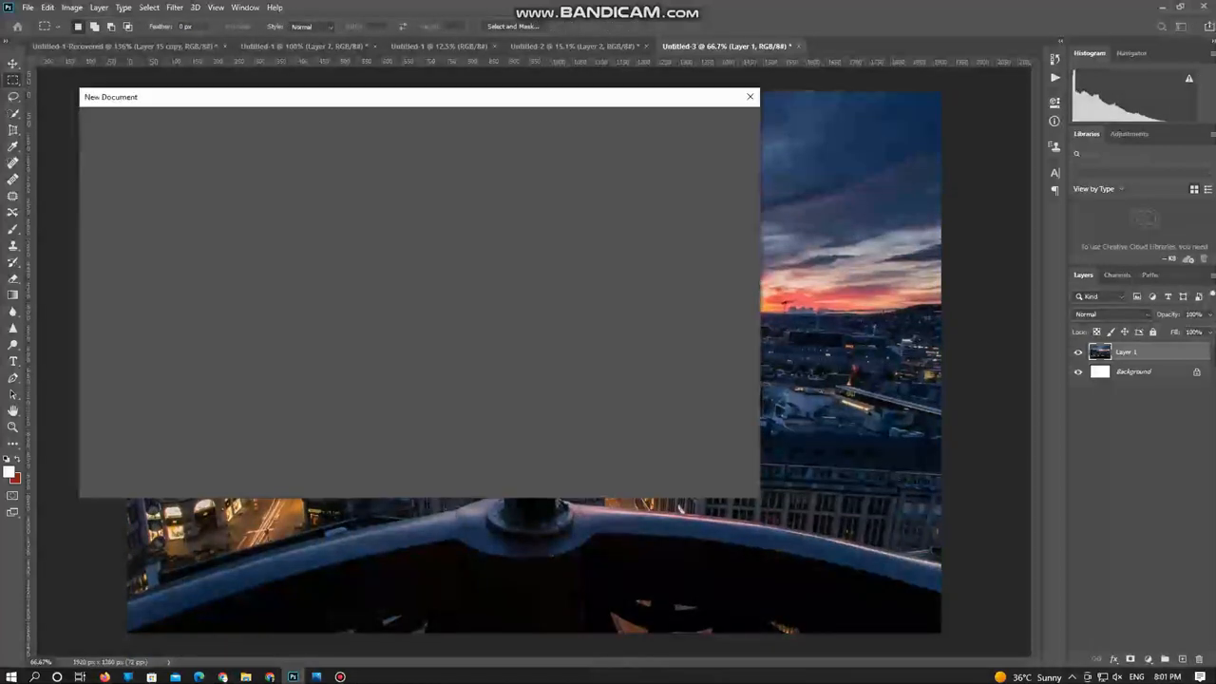
pyautogui.press('Escape')
pyautogui.hotkey('ctrl', '-')
pyautogui.hotkey('ctrl', '-')
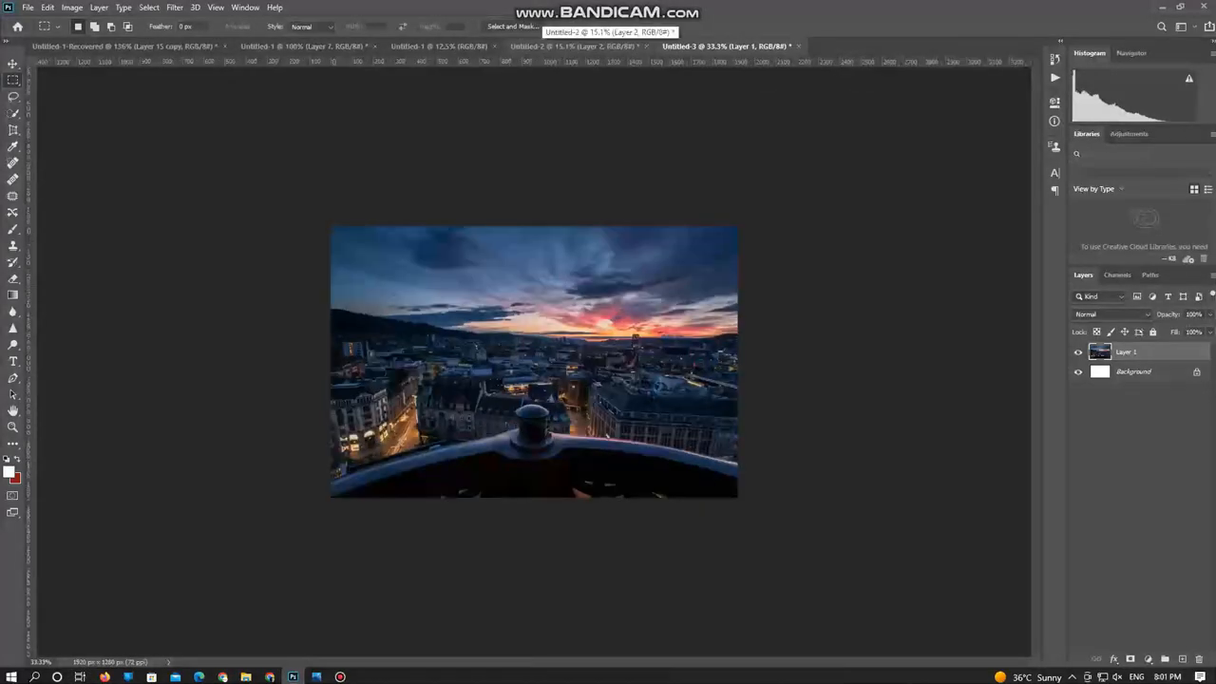
pyautogui.click(569, 45)
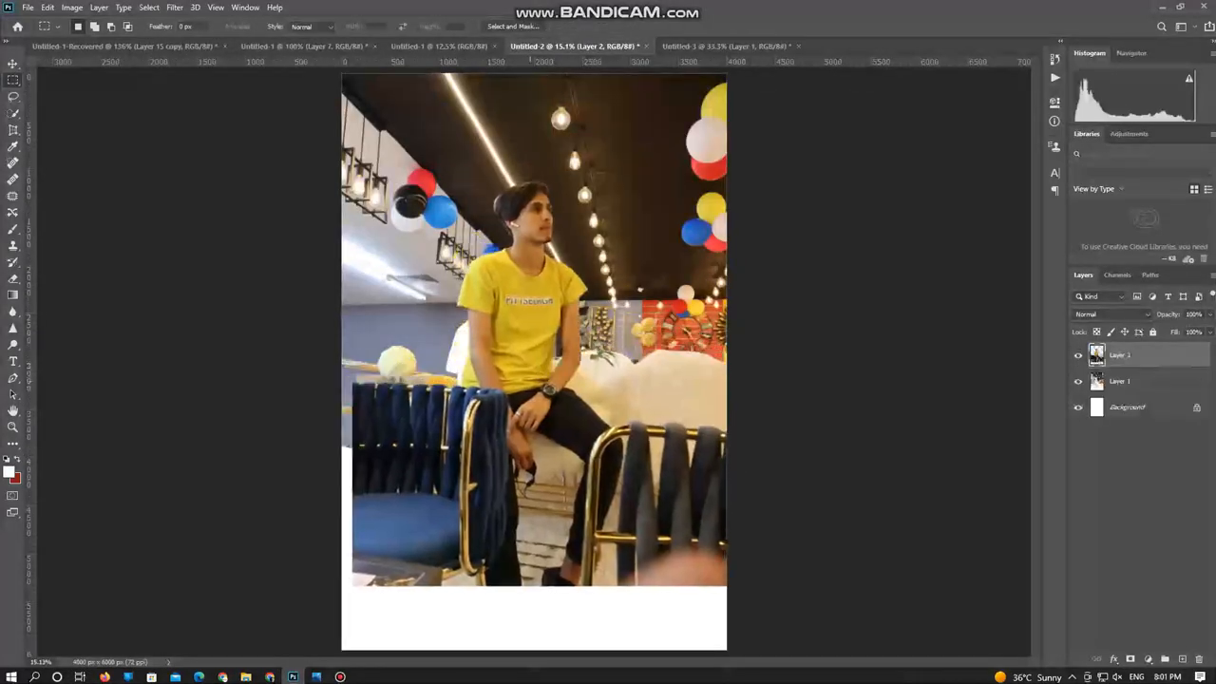
pyautogui.click(710, 46)
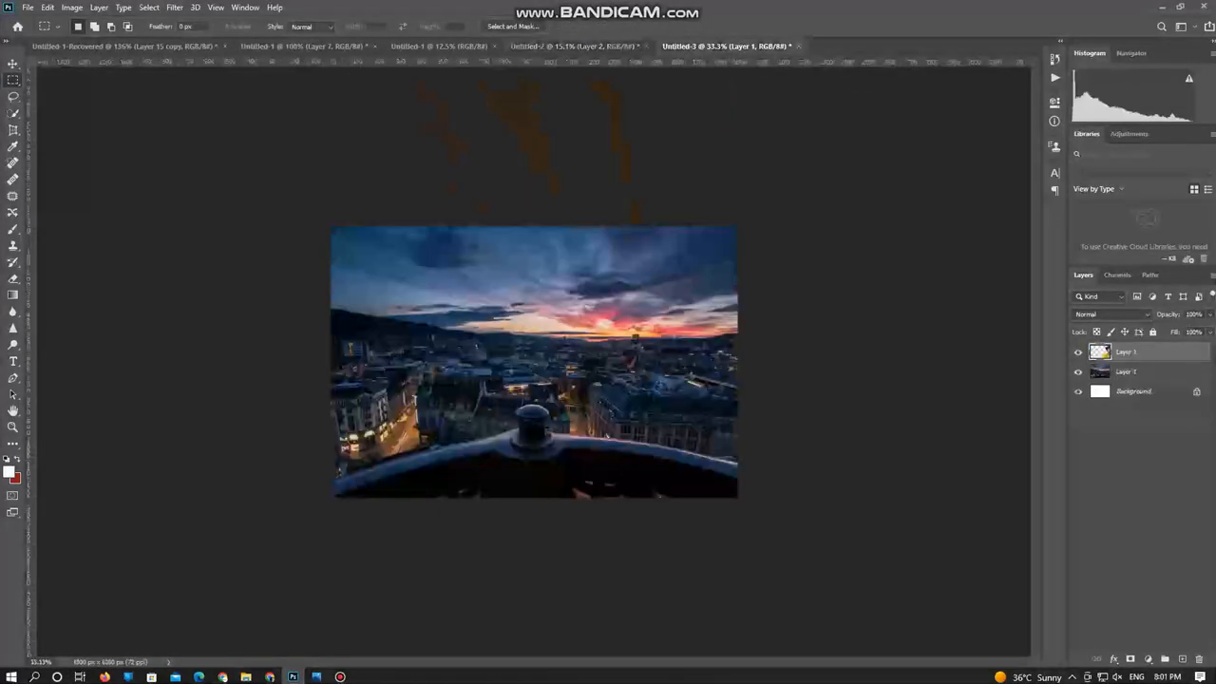
pyautogui.hotkey('ctrl', 'v')
# Scale the pasted man down to about 49% and move him slightly lower over the city background
pyautogui.hotkey('ctrl', 't')
pyautogui.hotkey('ctrl', '-')
pyautogui.hotkey('ctrl', '-')
pyautogui.hotkey('ctrl', '-')
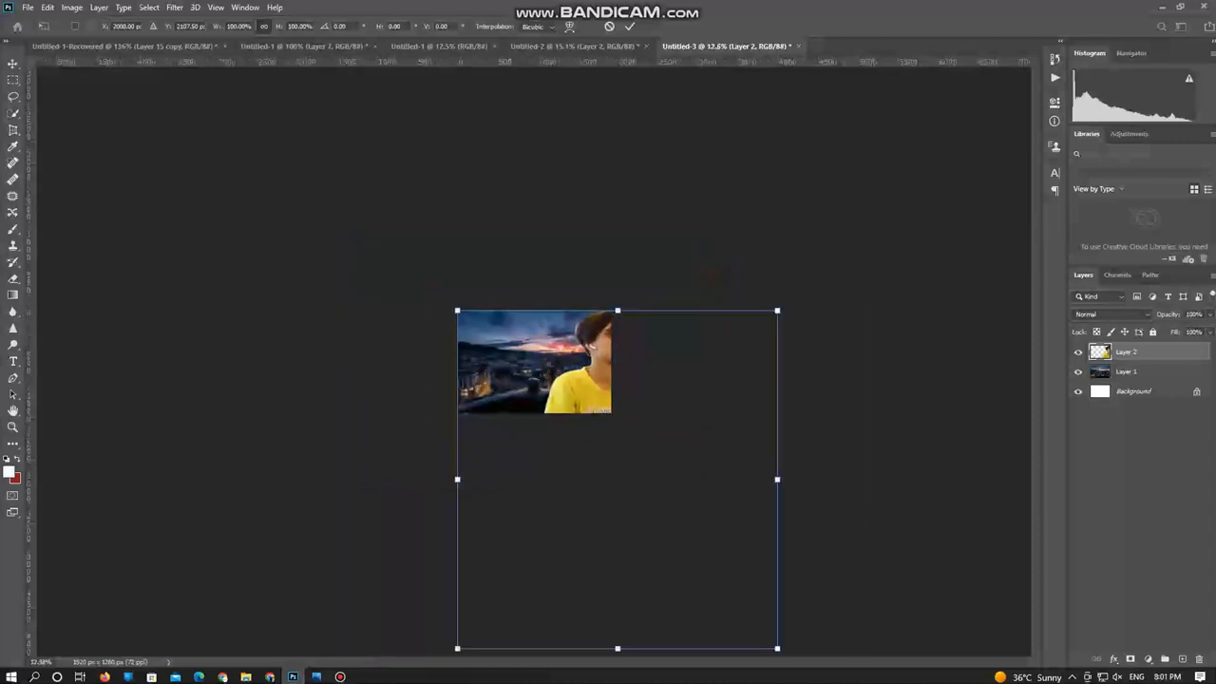
pyautogui.moveTo(777, 649); pyautogui.dragTo(613, 476)
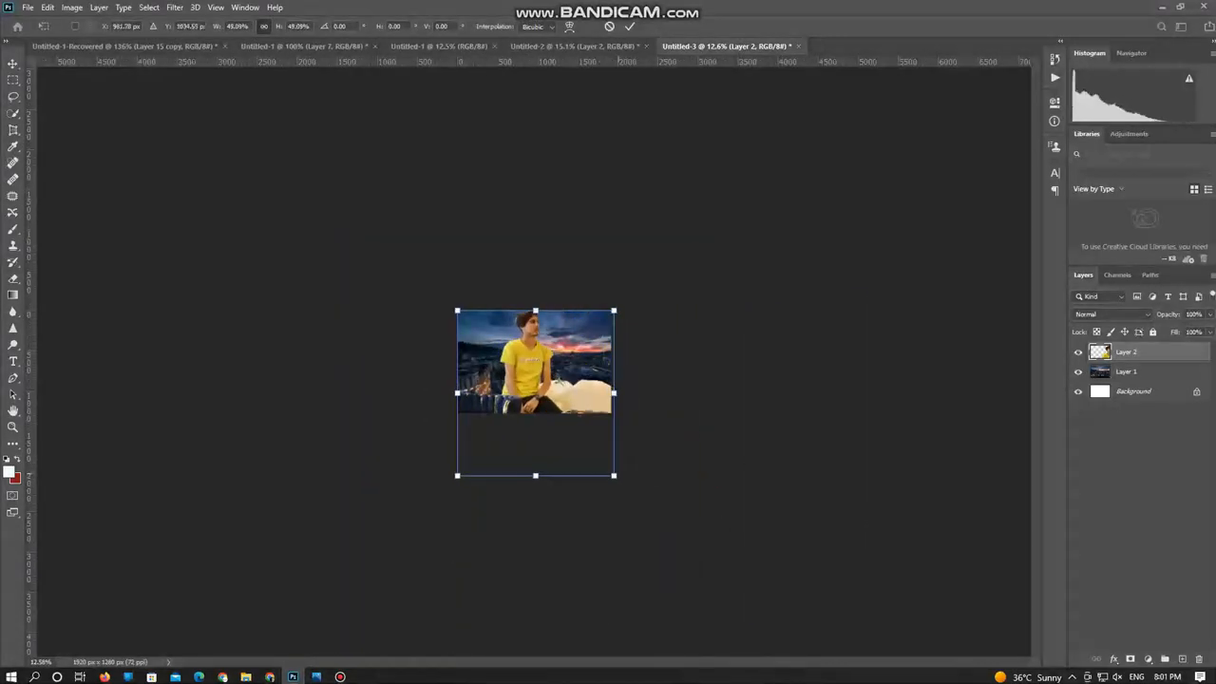
pyautogui.scroll(5, 618, 476)
pyautogui.moveTo(537, 234); pyautogui.dragTo(538, 251)
pyautogui.press('Return')
# Outline the white fringe behind the man's hair with the Pen tool, convert the path to a selection, delete the fringe and deselect
pyautogui.press('z')
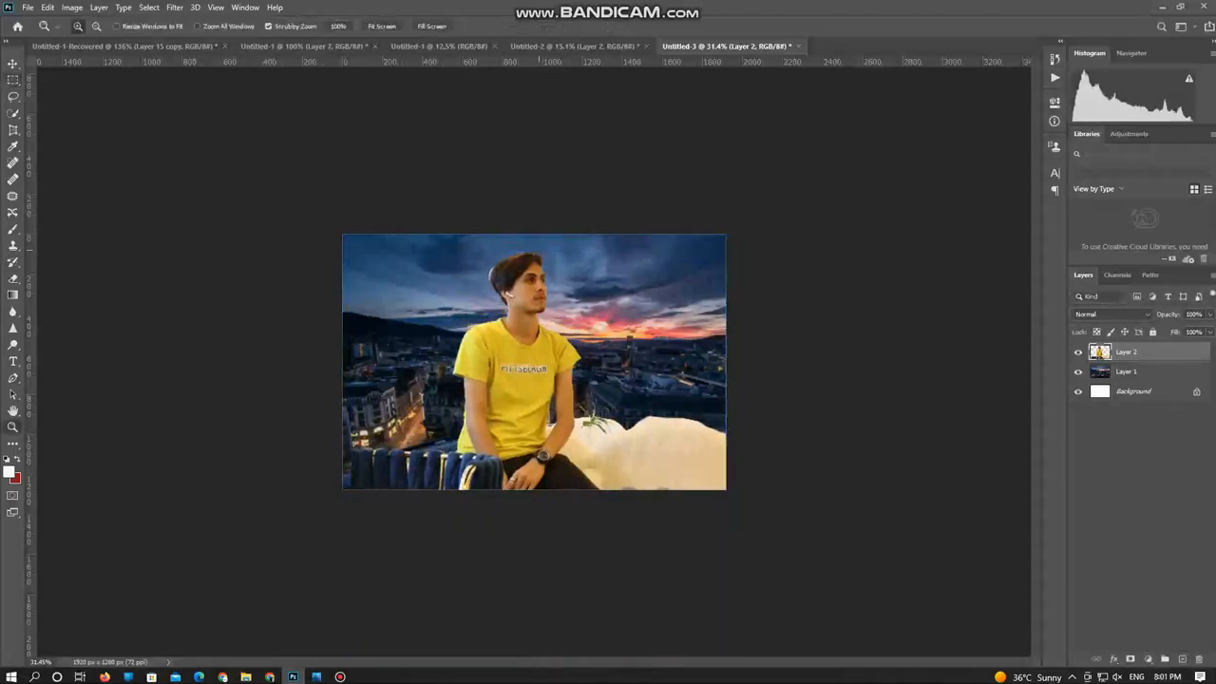
pyautogui.click(467, 278)
pyautogui.click(467, 279)
pyautogui.click(466, 278)
pyautogui.click(467, 278)
pyautogui.click(466, 278)
pyautogui.moveTo(467, 278); pyautogui.dragTo(679, 477)
pyautogui.moveTo(548, 351); pyautogui.dragTo(681, 518)
pyautogui.press('p')
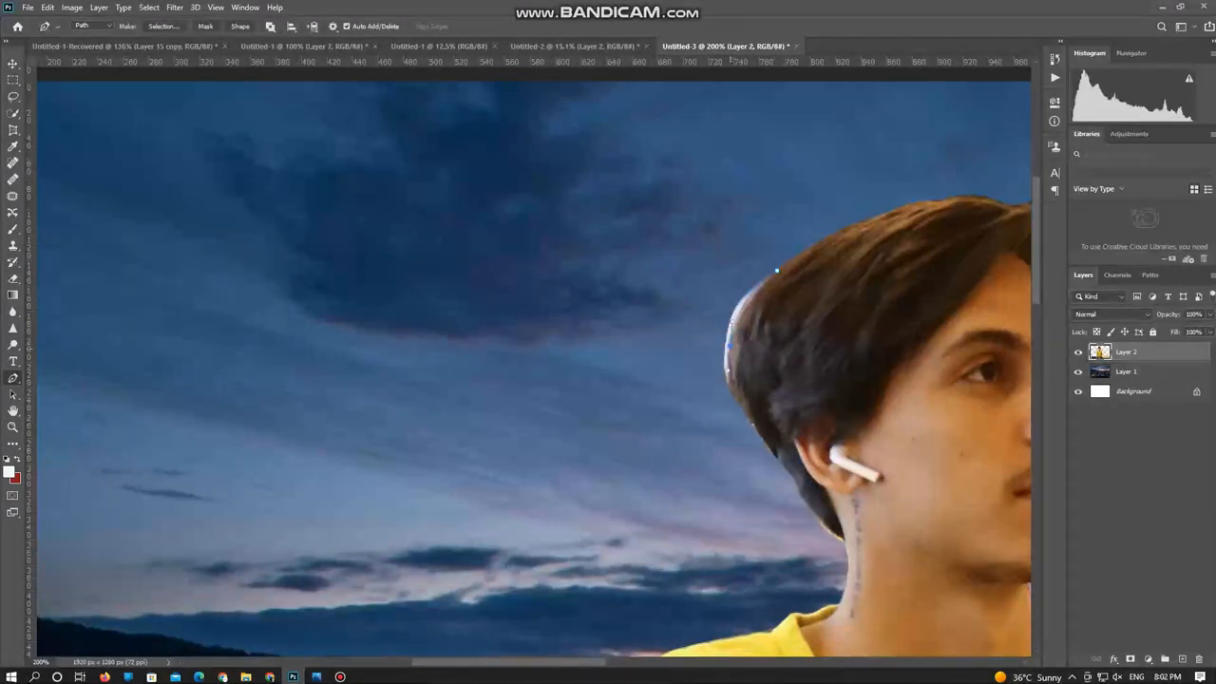
pyautogui.hotkey('ctrl', 'z')
pyautogui.moveTo(719, 332); pyautogui.dragTo(720, 323)
pyautogui.click(726, 291)
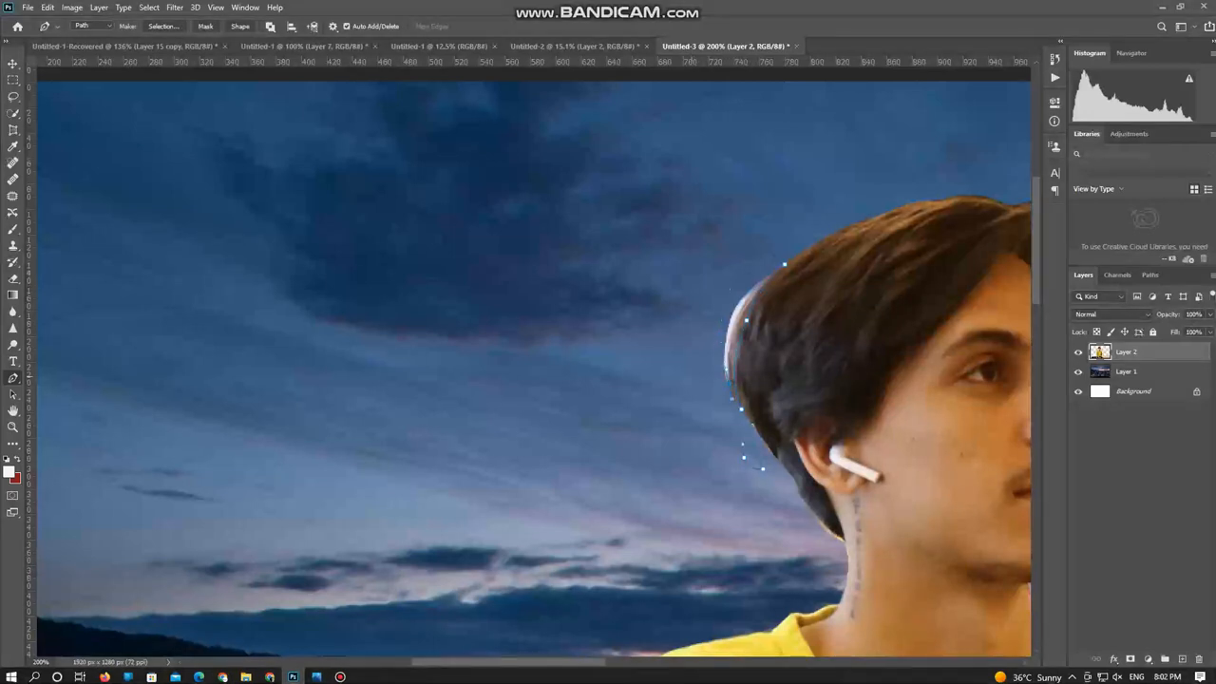
pyautogui.hotkey('ctrl', 'Return')
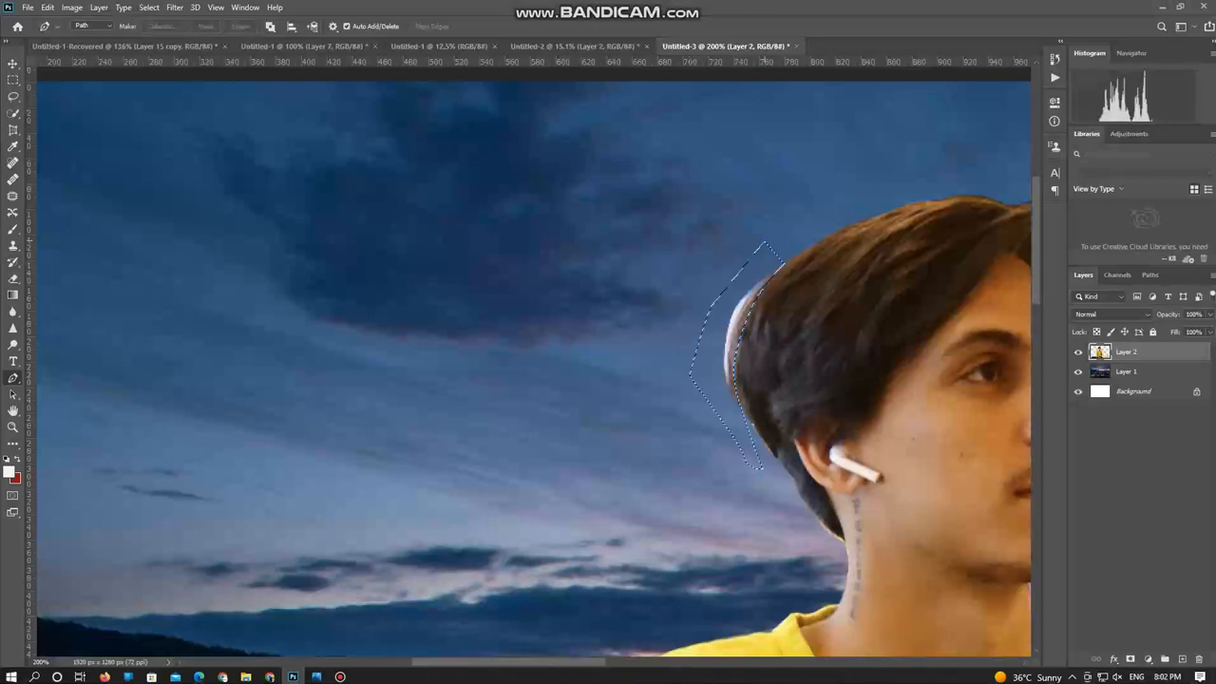
pyautogui.press('Delete')
pyautogui.hotkey('ctrl', 'd')
pyautogui.hotkey('ctrl', '0')
pyautogui.press('m')
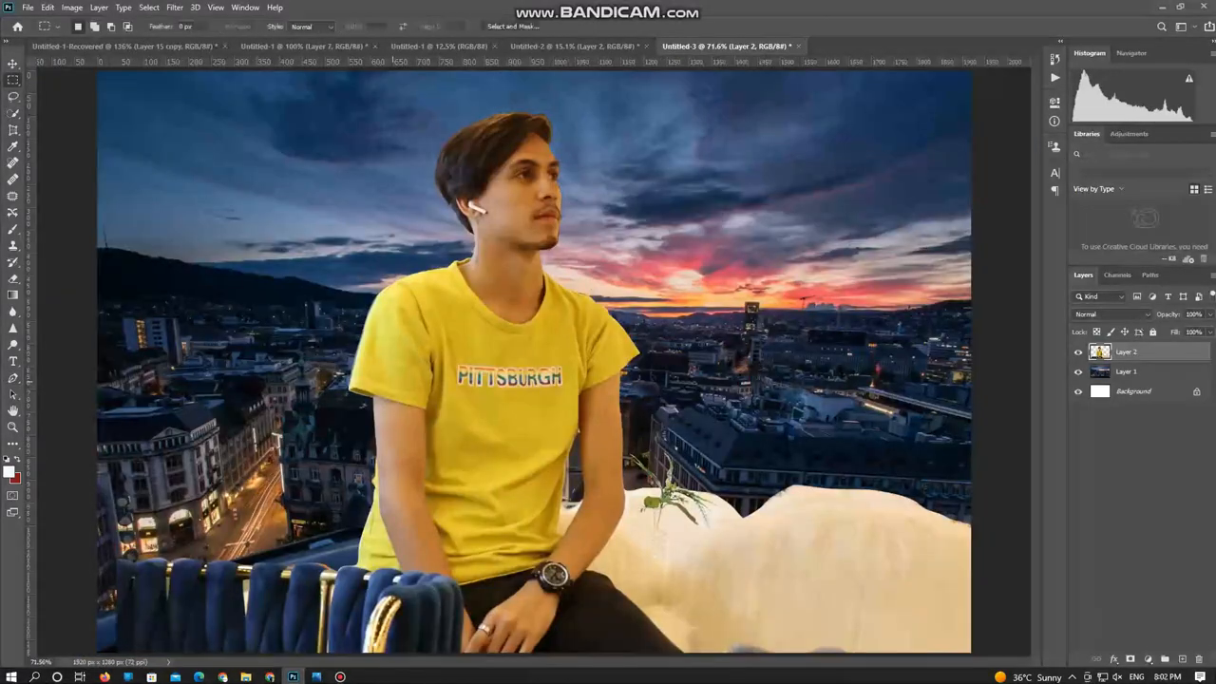
# Move the man in the yellow T-shirt slightly left and down over the city balcony background
pyautogui.hotkey('ctrl', '-')
pyautogui.hotkey('ctrl', '-')
pyautogui.hotkey('ctrl', '-')
pyautogui.hotkey('ctrl', '-')
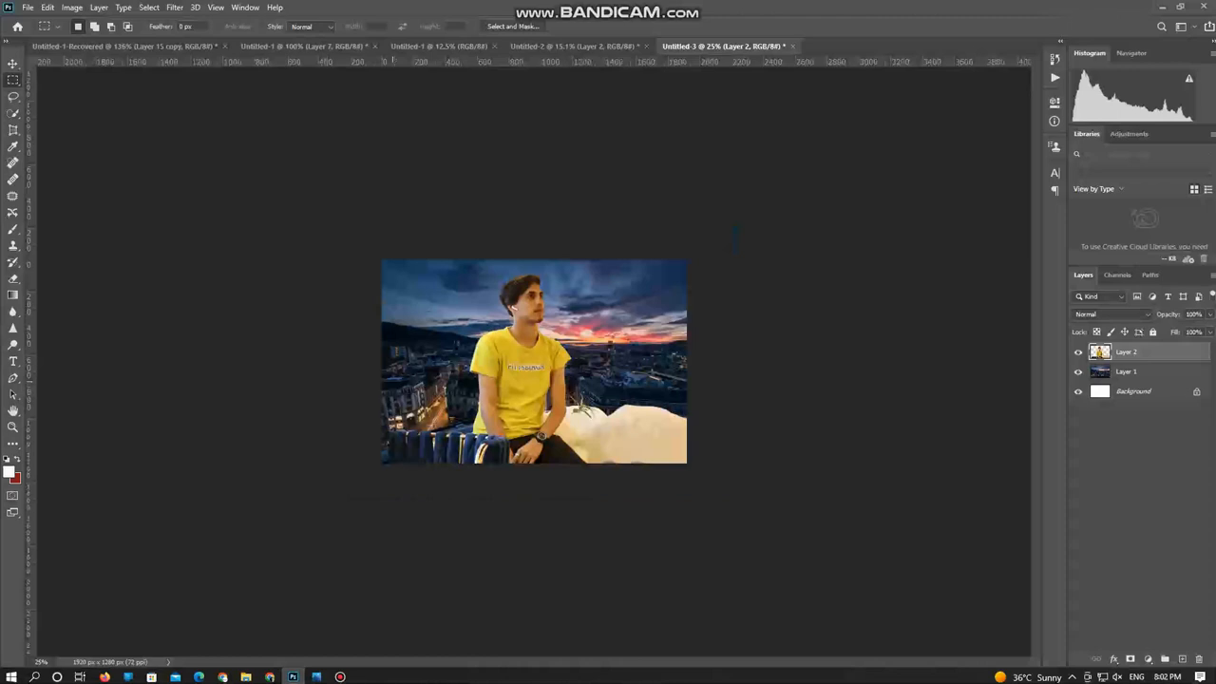
pyautogui.moveTo(522, 338)
pyautogui.mouseDown()
pyautogui.moveTo(506, 338)
pyautogui.moveTo(513, 347)
pyautogui.mouseUp()
# Free Transform the city background layer, stretching its lower edge slightly further down
pyautogui.keyDown('ctrl'); pyautogui.click(595, 368); pyautogui.keyUp('ctrl')
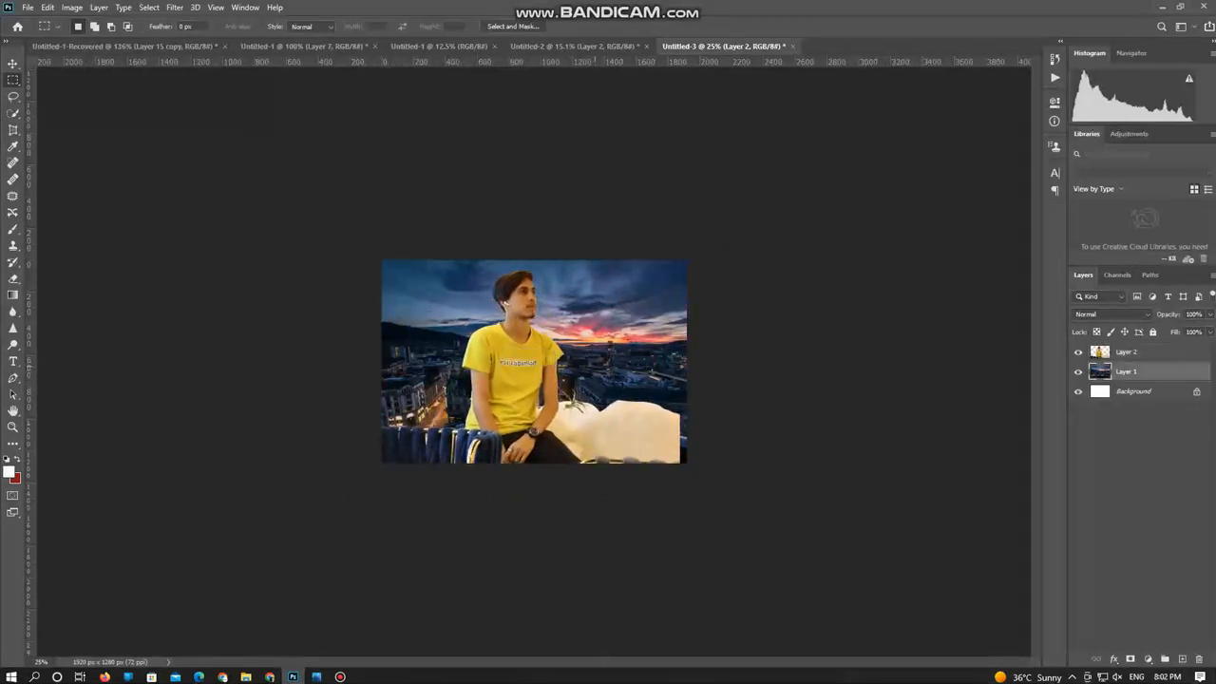
pyautogui.hotkey('ctrl', 't')
pyautogui.moveTo(536, 493); pyautogui.dragTo(536, 511)
pyautogui.press('Return')
# Adjust Hue/Saturation on the city background layer, setting Saturation to +13 and Lightness to -26
pyautogui.keyDown('ctrl'); pyautogui.click(525, 414); pyautogui.keyUp('ctrl')
pyautogui.keyDown('ctrl'); pyautogui.click(574, 347); pyautogui.keyUp('ctrl')
pyautogui.hotkey('ctrl', 'u')
pyautogui.moveTo(740, 235); pyautogui.dragTo(760, 235)
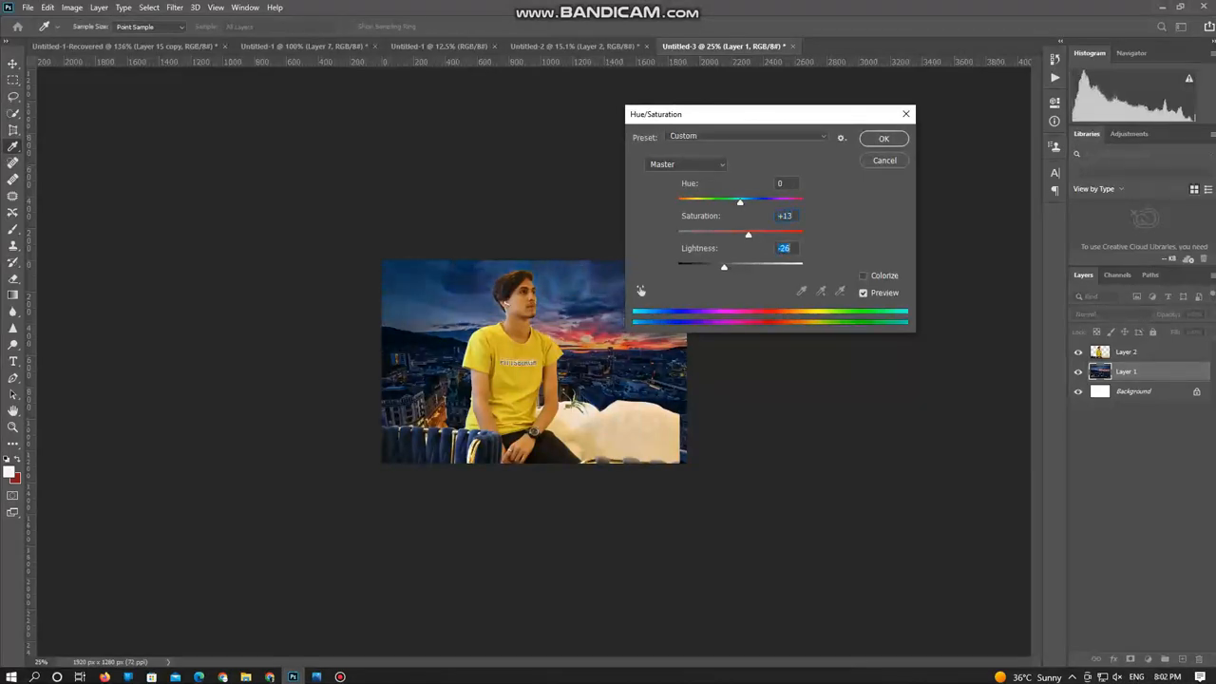
pyautogui.press('Return')
# Darken the midtones of the man's layer with a Levels adjustment on the RGB channel
pyautogui.hotkey('alt', ']')
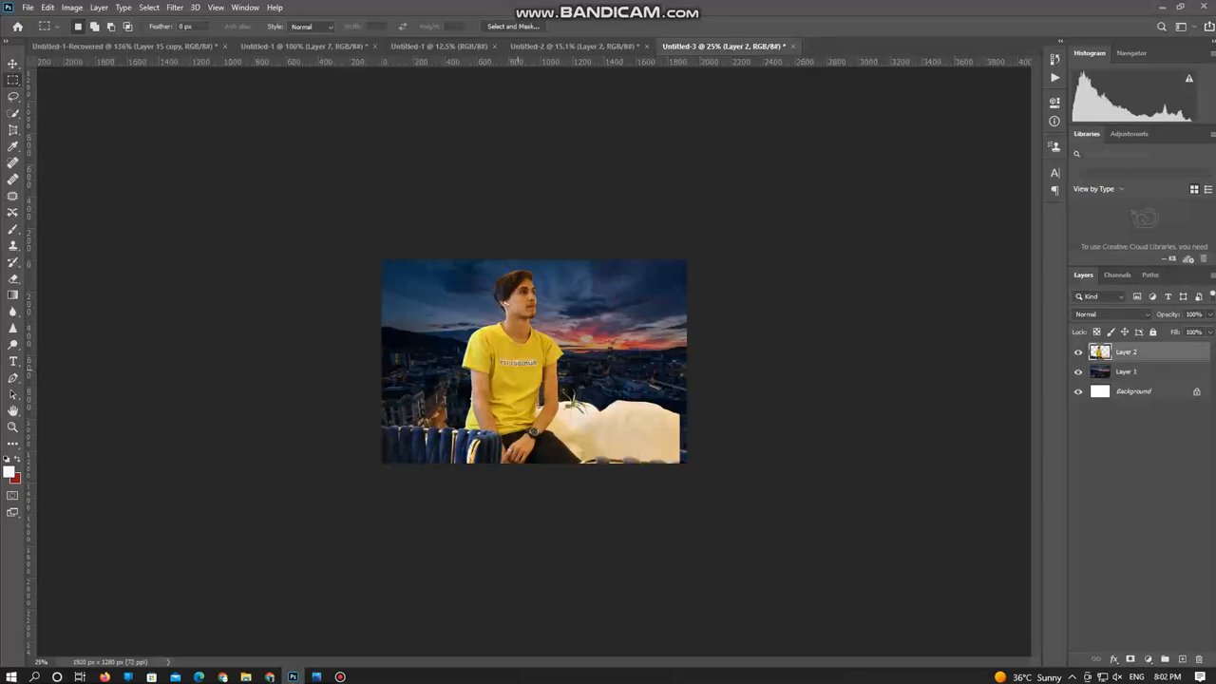
pyautogui.rightClick(545, 353)
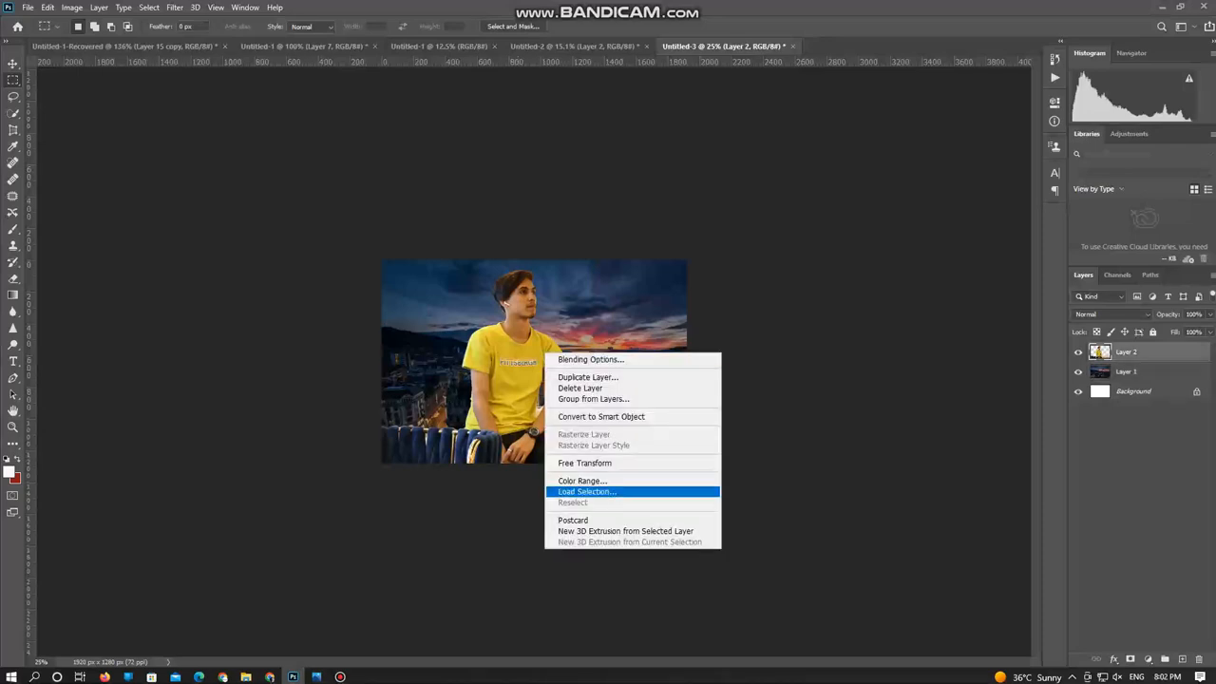
pyautogui.press('Escape')
pyautogui.hotkey('ctrl', 'l')
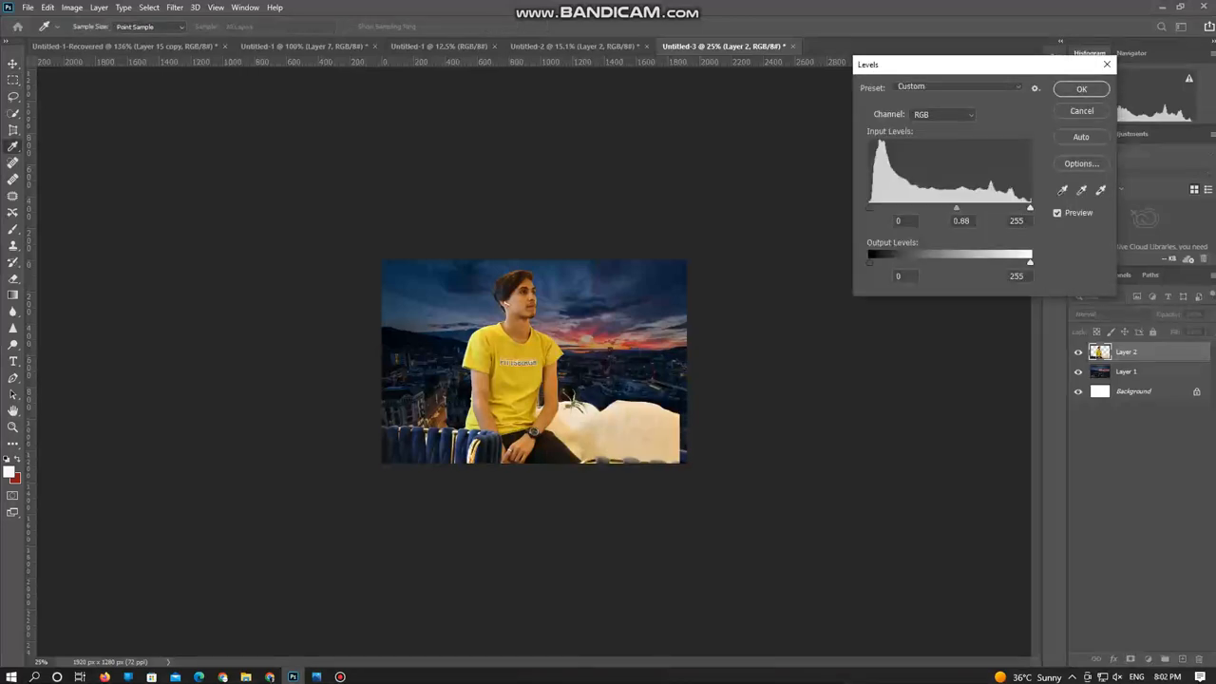
pyautogui.moveTo(956, 208); pyautogui.dragTo(962, 208)
pyautogui.press('Return')
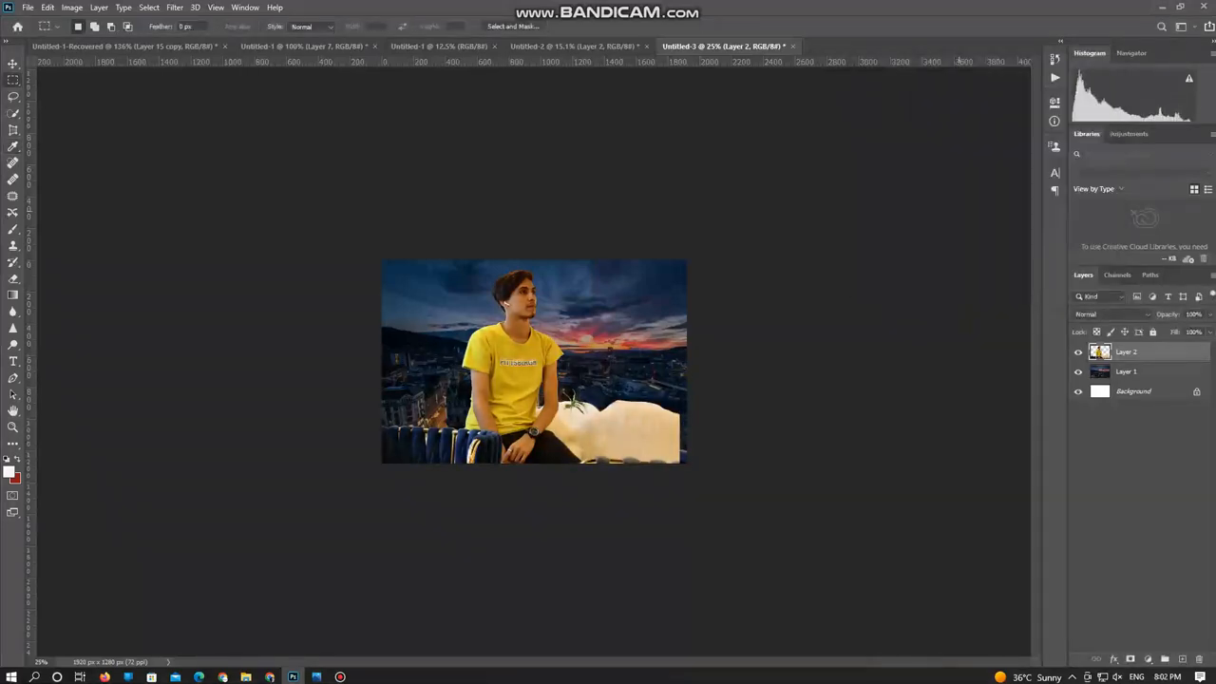
# Add a Multiply drop shadow to Layer 1 with 73% opacity, 29% spread and 117 px size, and nudge the man slightly down
pyautogui.hotkey('ctrl', '-')
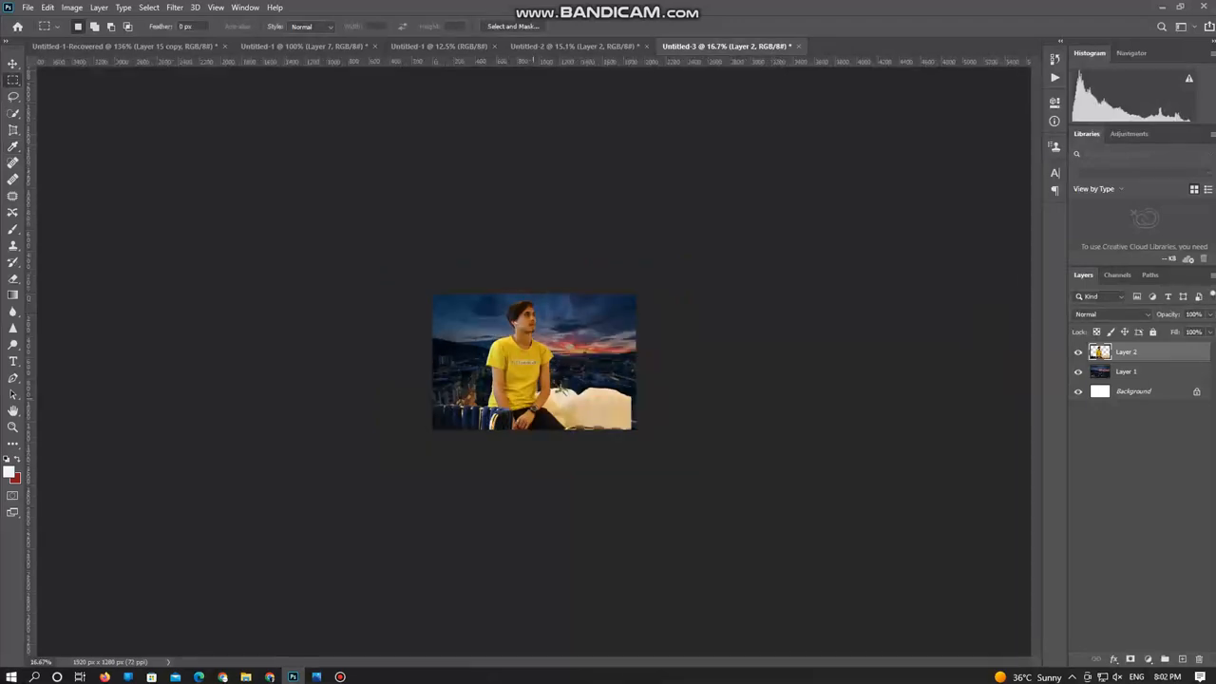
pyautogui.click(1126, 372)
pyautogui.rightClick(517, 346)
pyautogui.press('Escape')
pyautogui.doubleClick(1169, 371)
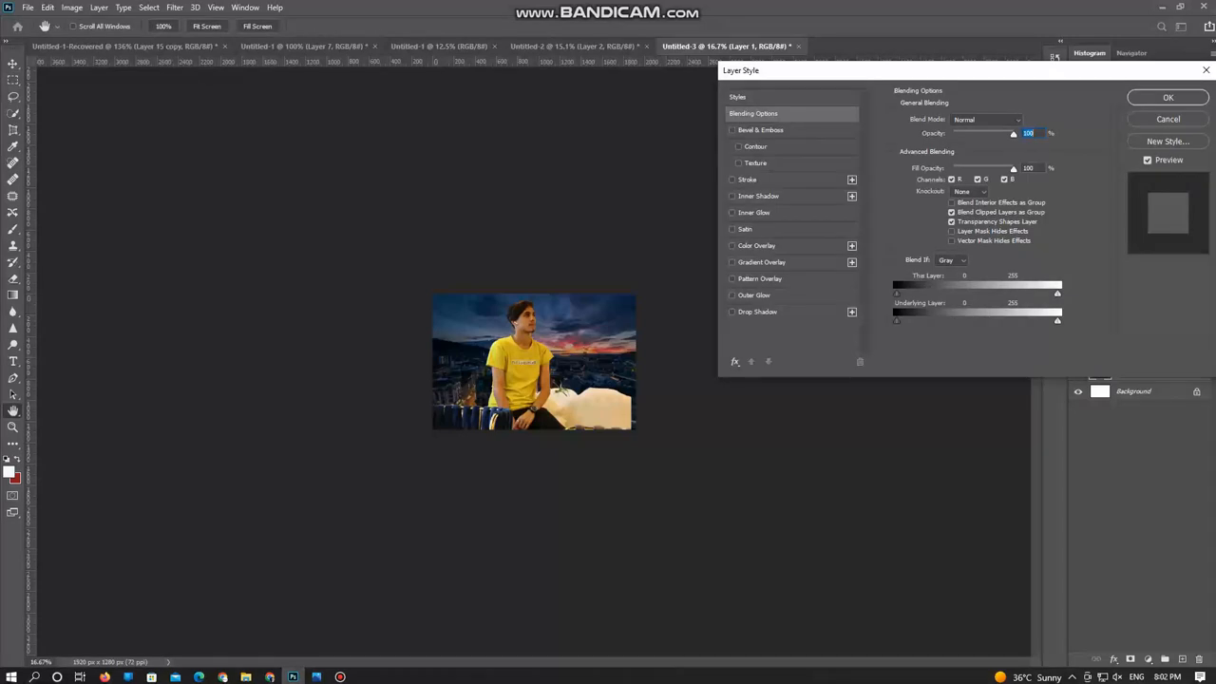
pyautogui.click(757, 312)
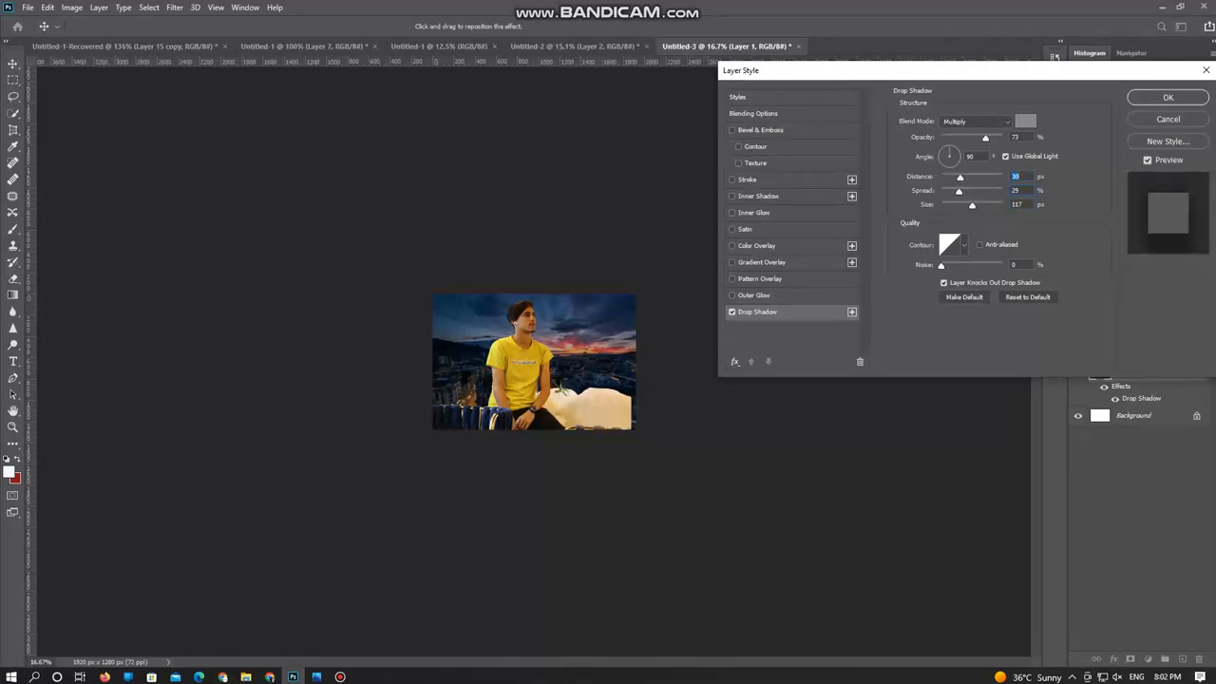
pyautogui.press('Return')
pyautogui.press('m')
pyautogui.hotkey('ctrl', '0')
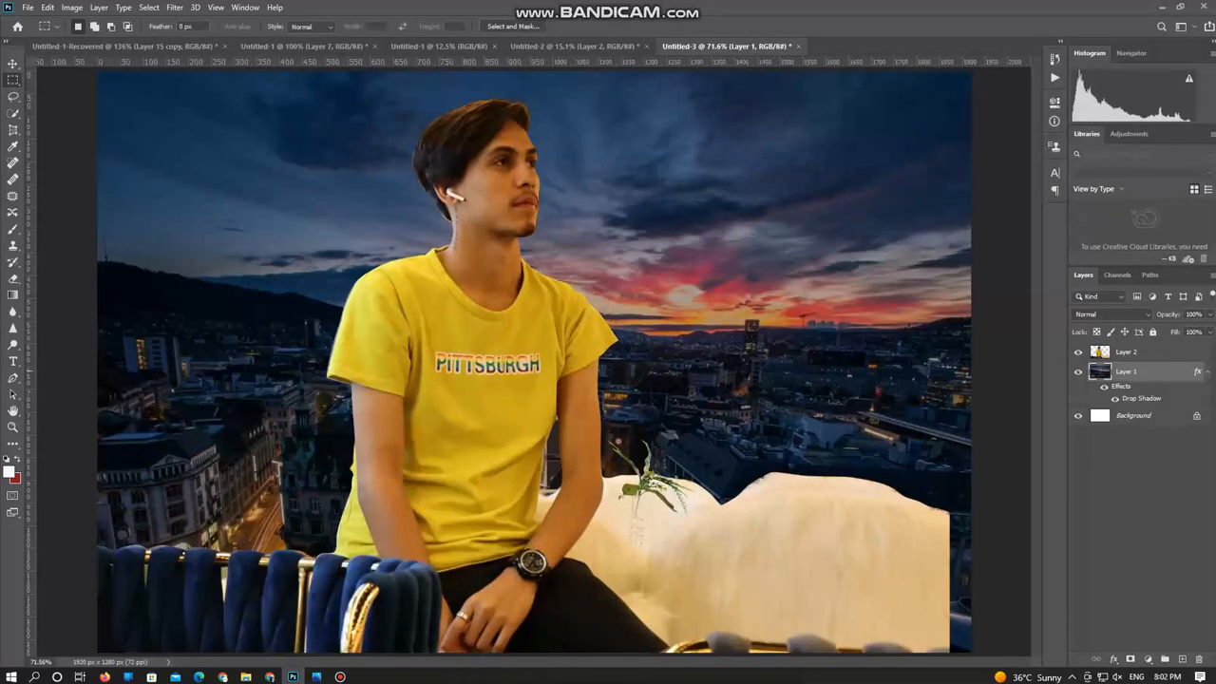
pyautogui.moveTo(438, 326); pyautogui.dragTo(438, 329)
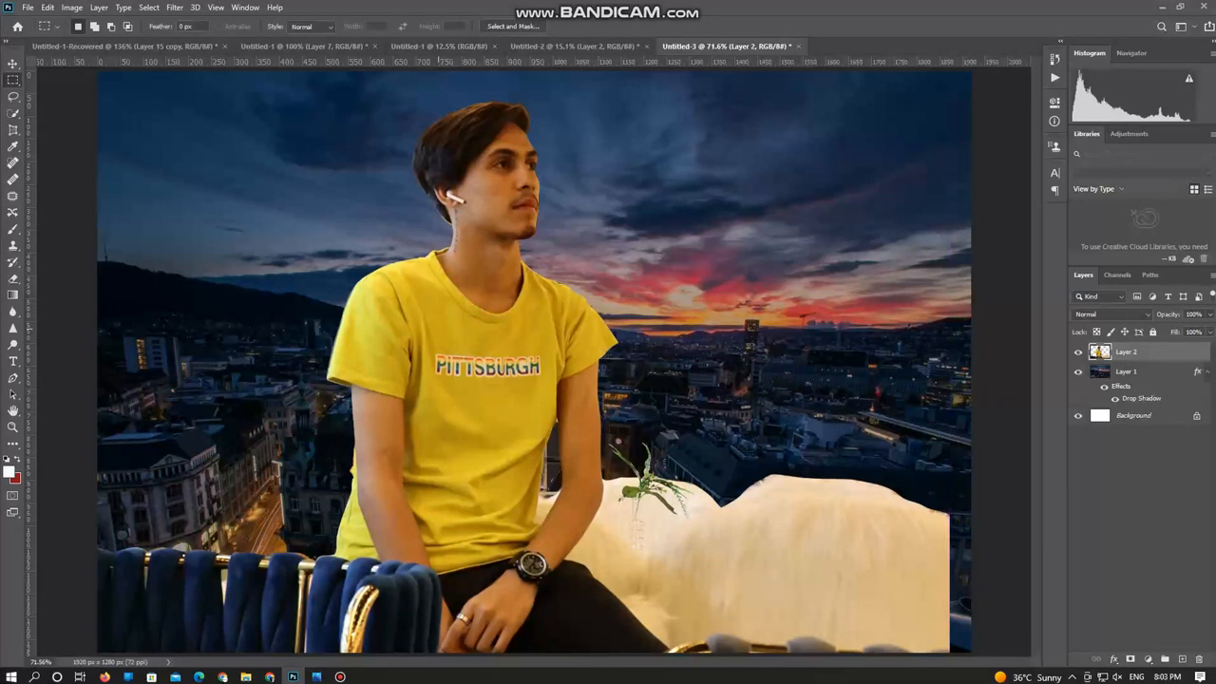
# Create a new portrait document of 1080 x 1920 px at 72 pixels/inch with a white background
pyautogui.hotkey('ctrl', 'n')
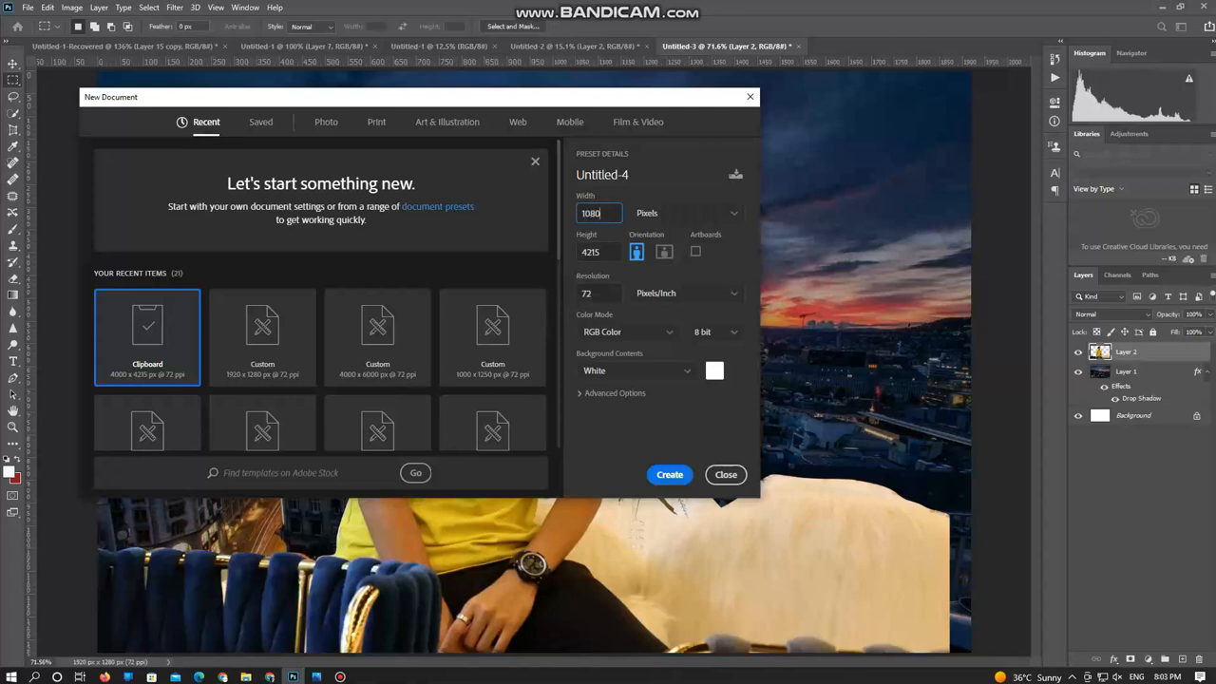
pyautogui.write('20')
pyautogui.press('Return')
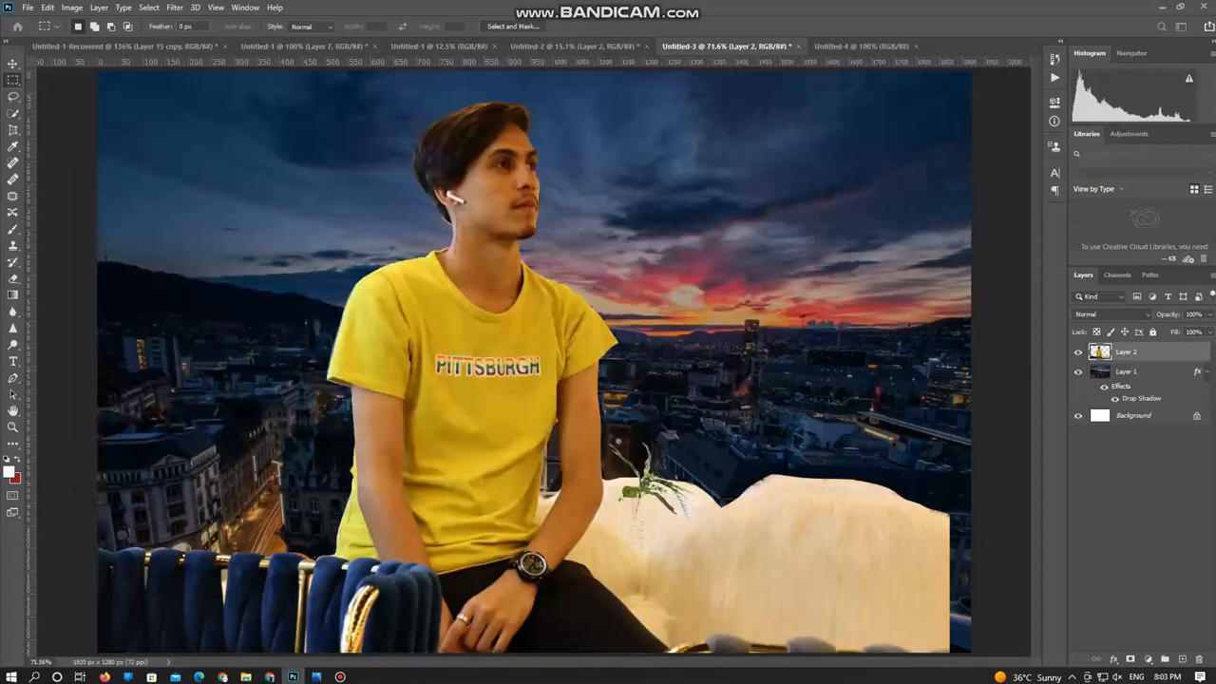
# Copy the man and city layers together from Untitled-3 and paste them into the Untitled-4 document
pyautogui.hotkey('ctrl', 'shift', 'Tab')
pyautogui.keyDown('ctrl'); pyautogui.click(1127, 371); pyautogui.keyUp('ctrl')
pyautogui.hotkey('ctrl', 'c')
pyautogui.click(840, 46)
pyautogui.hotkey('ctrl', 'v')
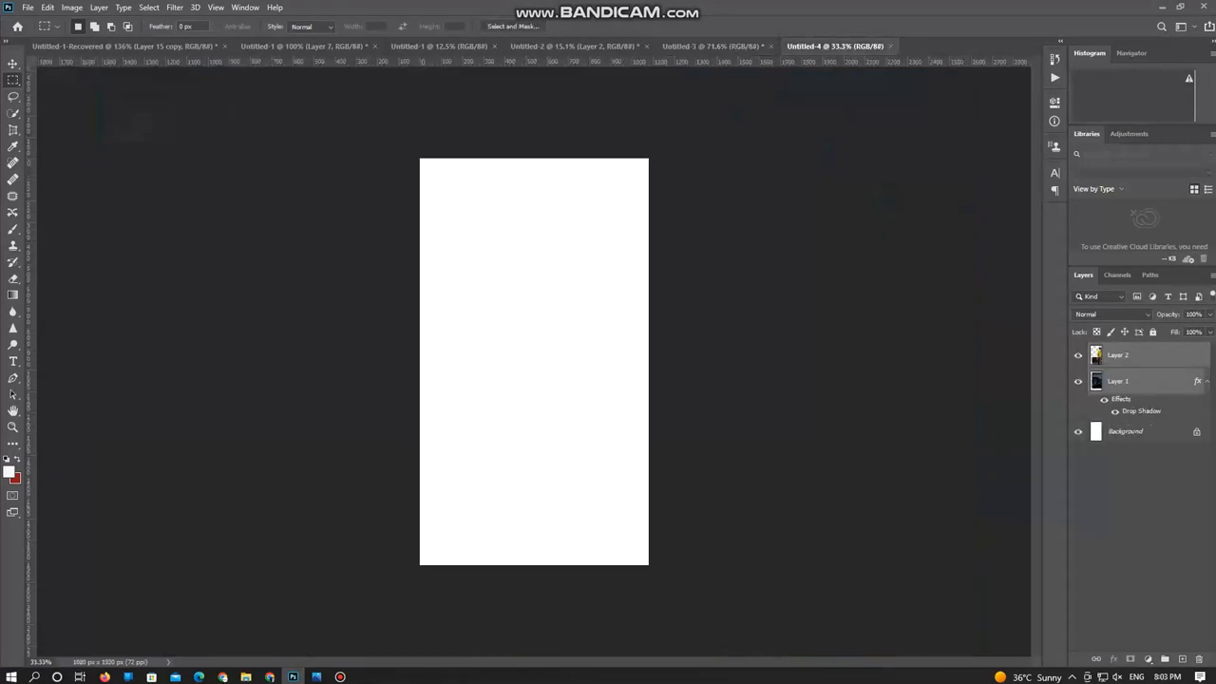
# Free Transform both pasted layers together, positioning them so that the city image fills the portrait canvas
pyautogui.hotkey('ctrl', 't')
pyautogui.moveTo(765, 349); pyautogui.dragTo(724, 339)
pyautogui.press('Return')
pyautogui.press('m')
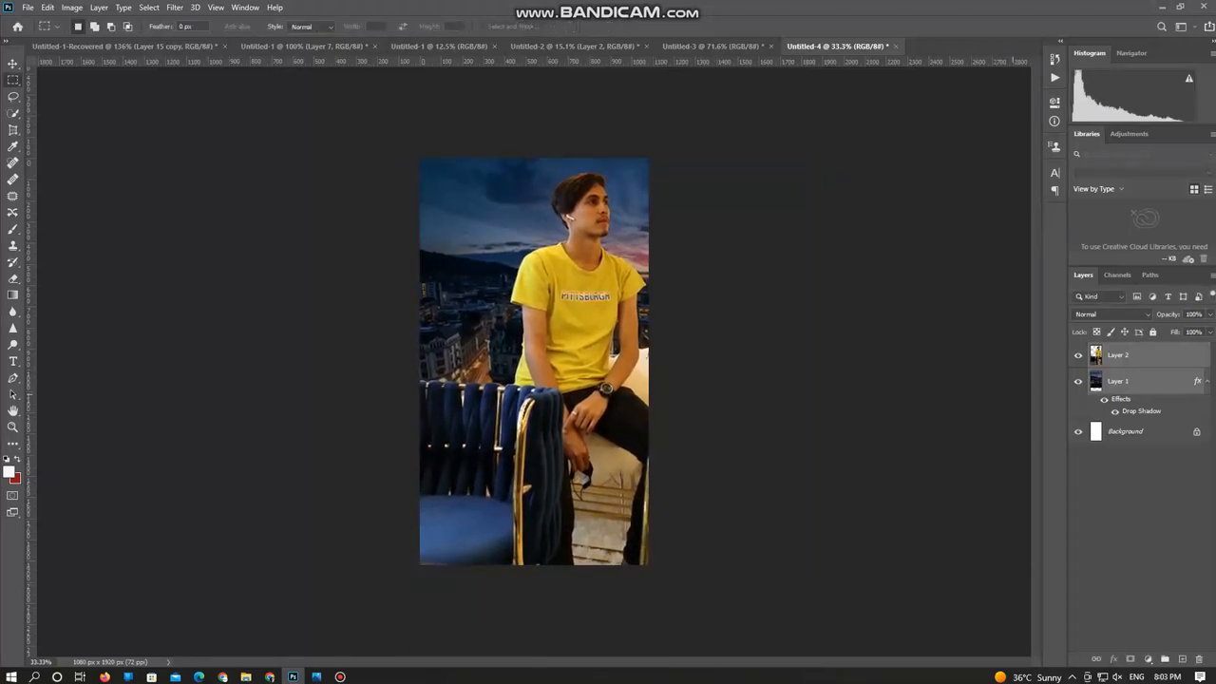
# Move the man lower on the portrait canvas and scale him down to about 84%, placing him near the middle
pyautogui.click(1130, 355)
pyautogui.moveTo(605, 330); pyautogui.dragTo(584, 364)
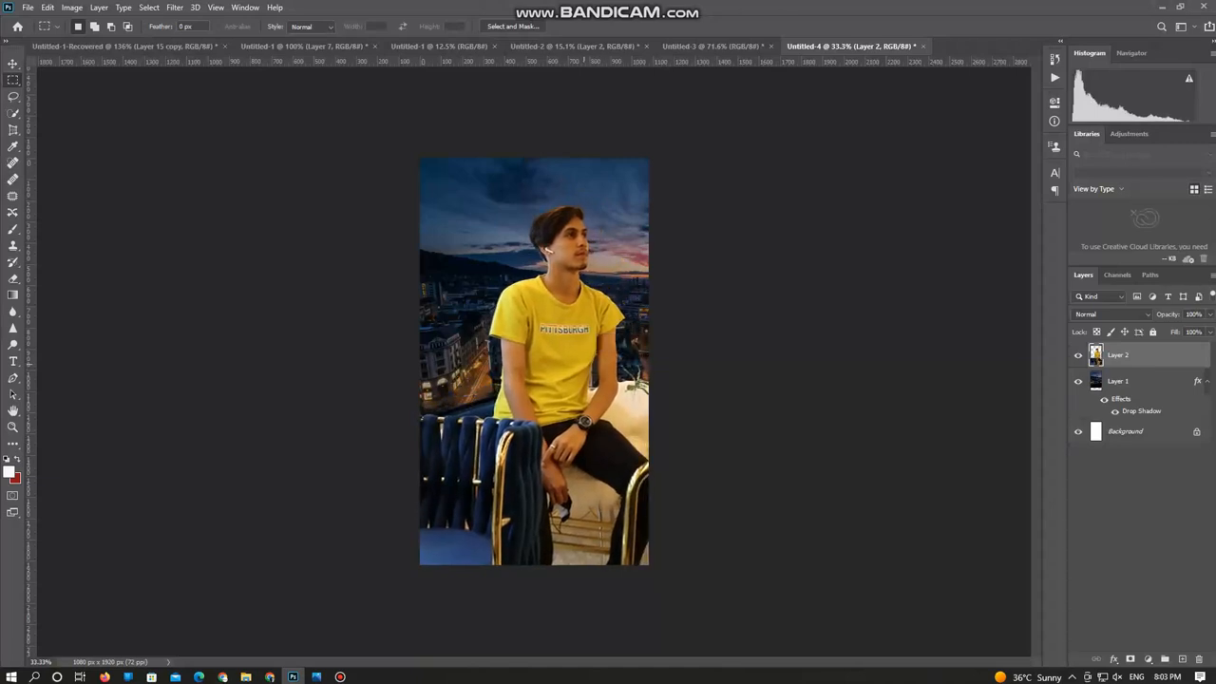
pyautogui.hotkey('ctrl', 't')
pyautogui.moveTo(778, 414); pyautogui.dragTo(716, 415)
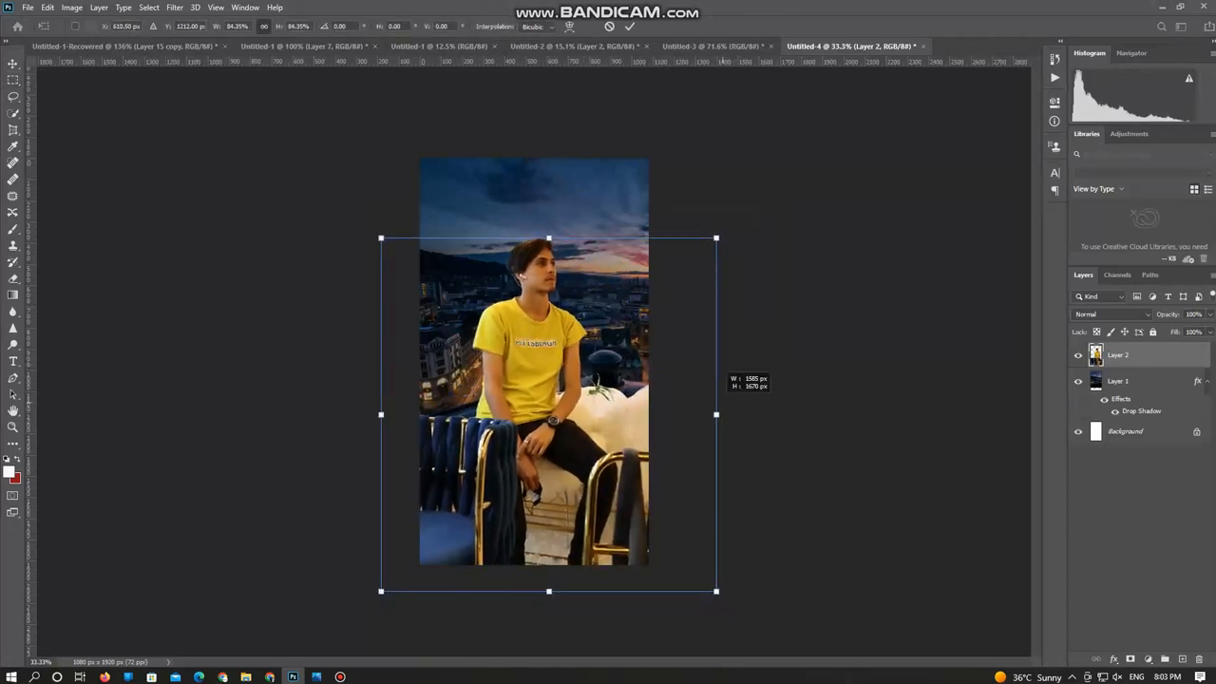
pyautogui.moveTo(567, 390)
pyautogui.mouseDown()
pyautogui.moveTo(610, 389)
pyautogui.moveTo(587, 392)
pyautogui.mouseUp()
pyautogui.press('Return')
pyautogui.press('m')
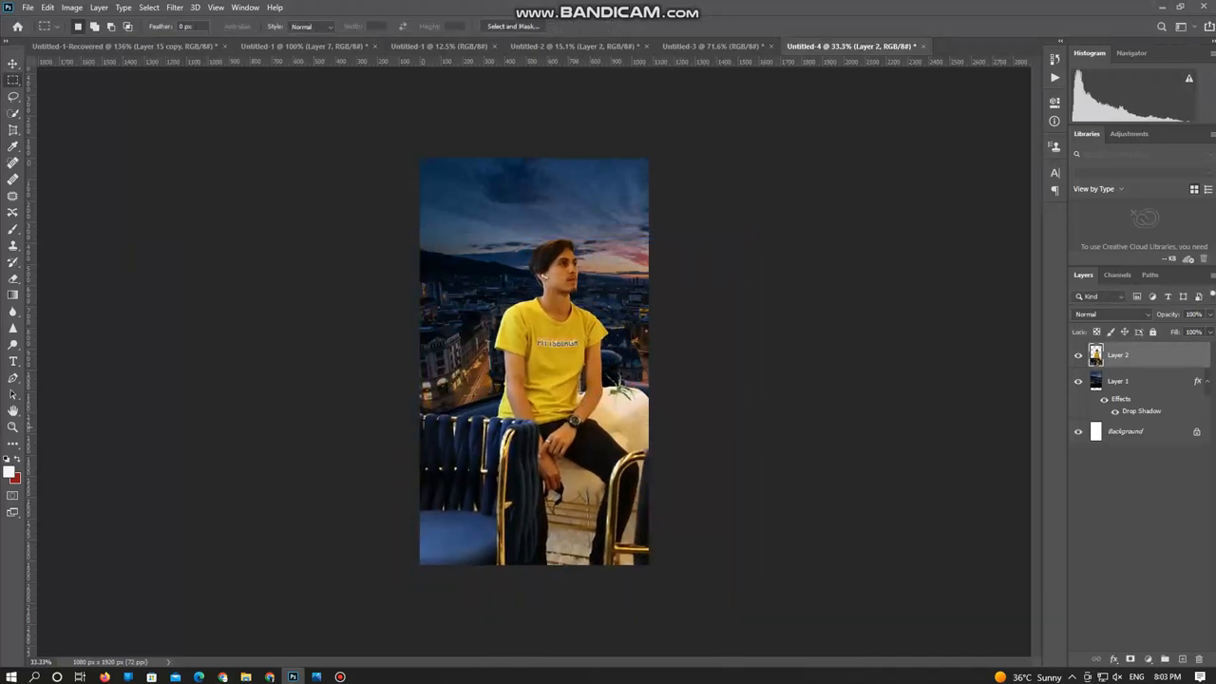
# Move the city layer down, select its upper sky area and stretch that area beyond the top of the canvas, then deselect
pyautogui.click(1140, 381)
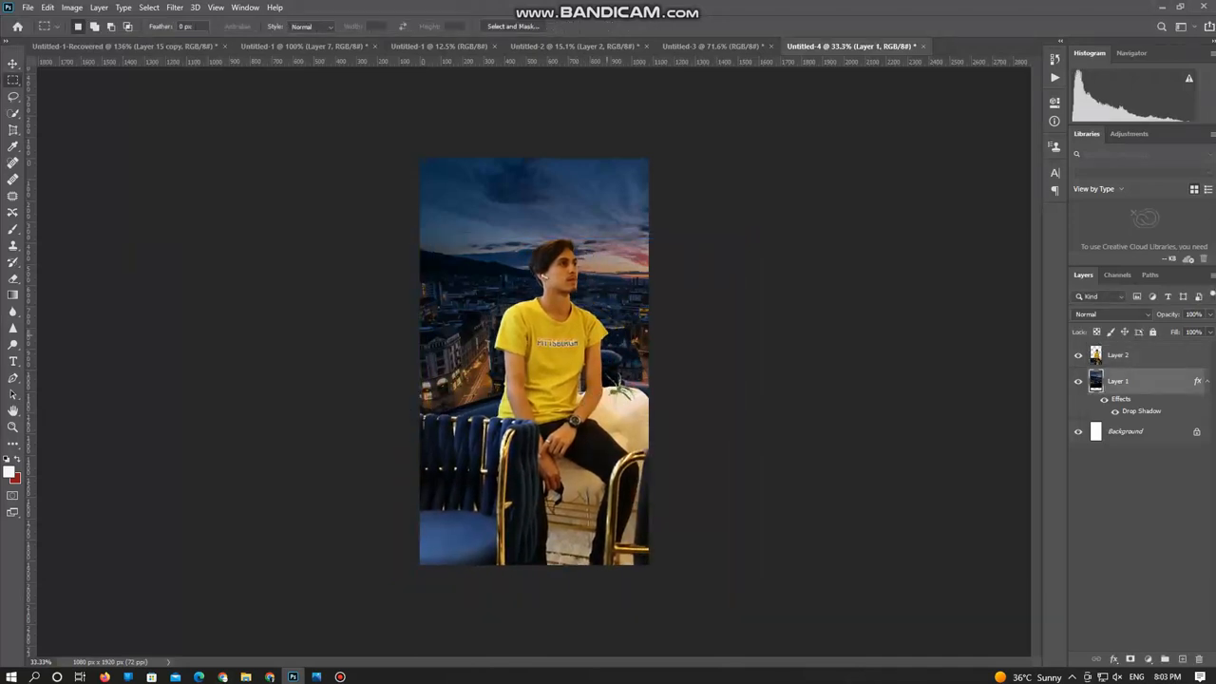
pyautogui.moveTo(631, 289)
pyautogui.mouseDown()
pyautogui.moveTo(652, 332)
pyautogui.moveTo(612, 368)
pyautogui.mouseUp()
pyautogui.moveTo(418, 177)
pyautogui.mouseDown()
pyautogui.moveTo(538, 197)
pyautogui.moveTo(682, 342)
pyautogui.moveTo(685, 371)
pyautogui.mouseUp()
pyautogui.hotkey('ctrl', 't')
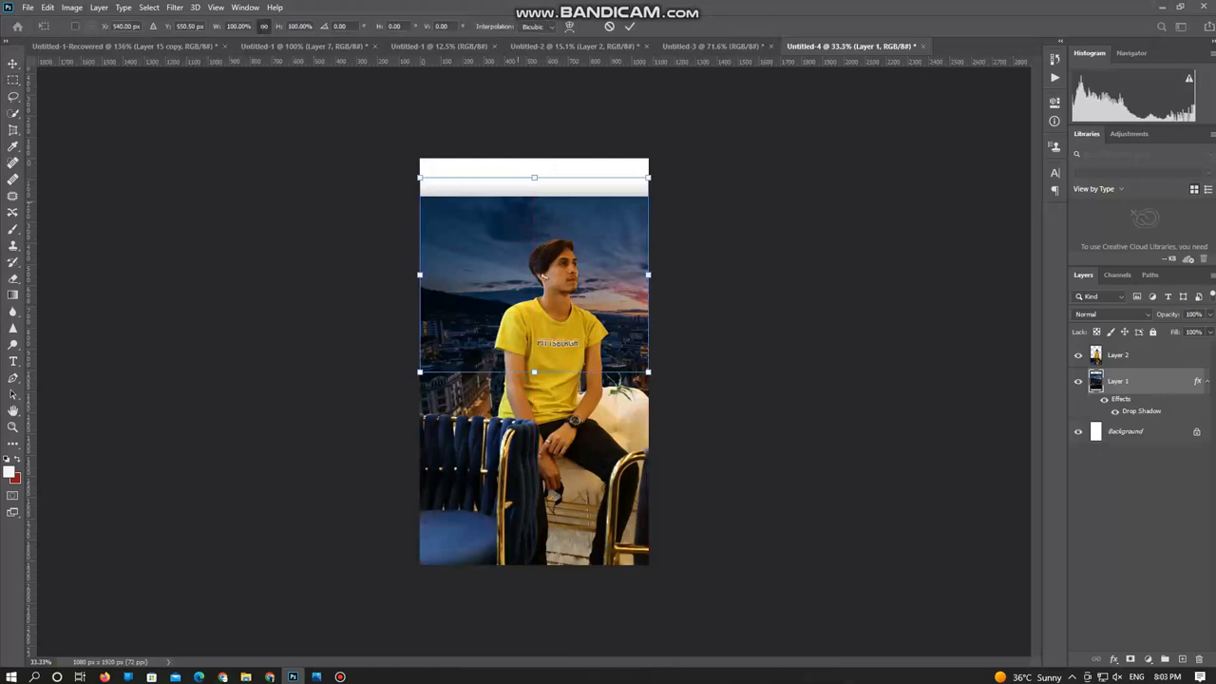
pyautogui.moveTo(534, 178); pyautogui.dragTo(535, 131)
pyautogui.press('Return')
pyautogui.hotkey('ctrl', 'd')
pyautogui.hotkey('ctrl', '0')
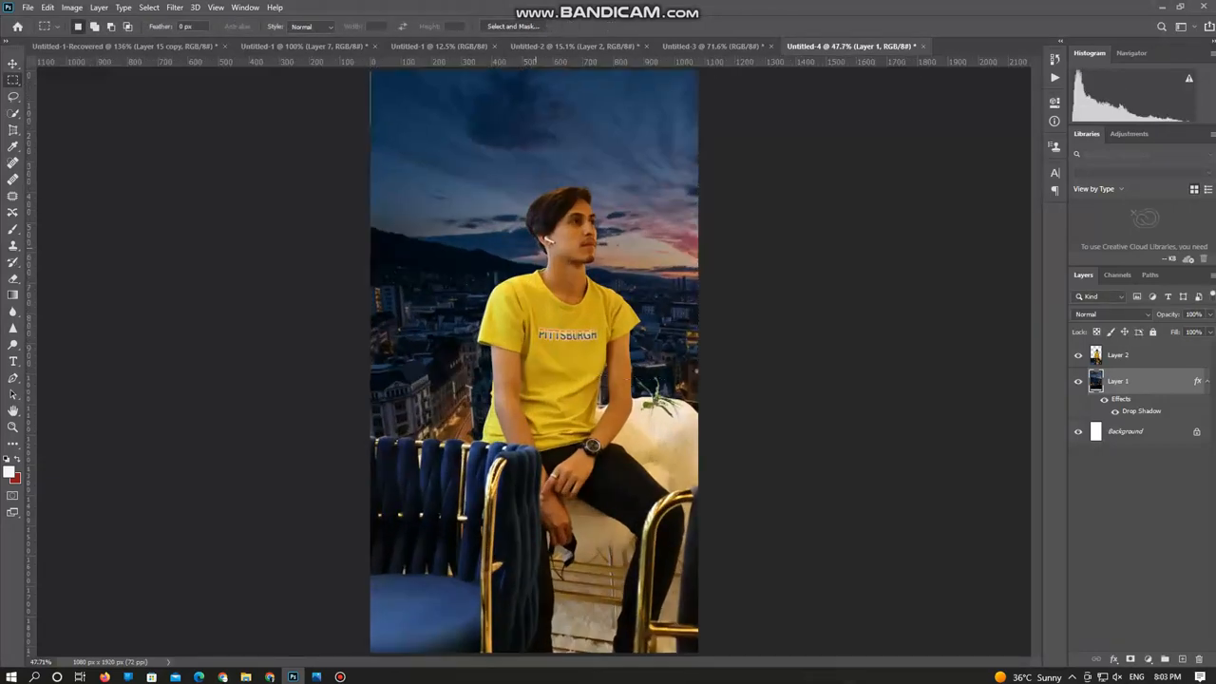
# Scale the city layer up to about 102% so that it covers the upper edges of the canvas
pyautogui.hotkey('ctrl', '-')
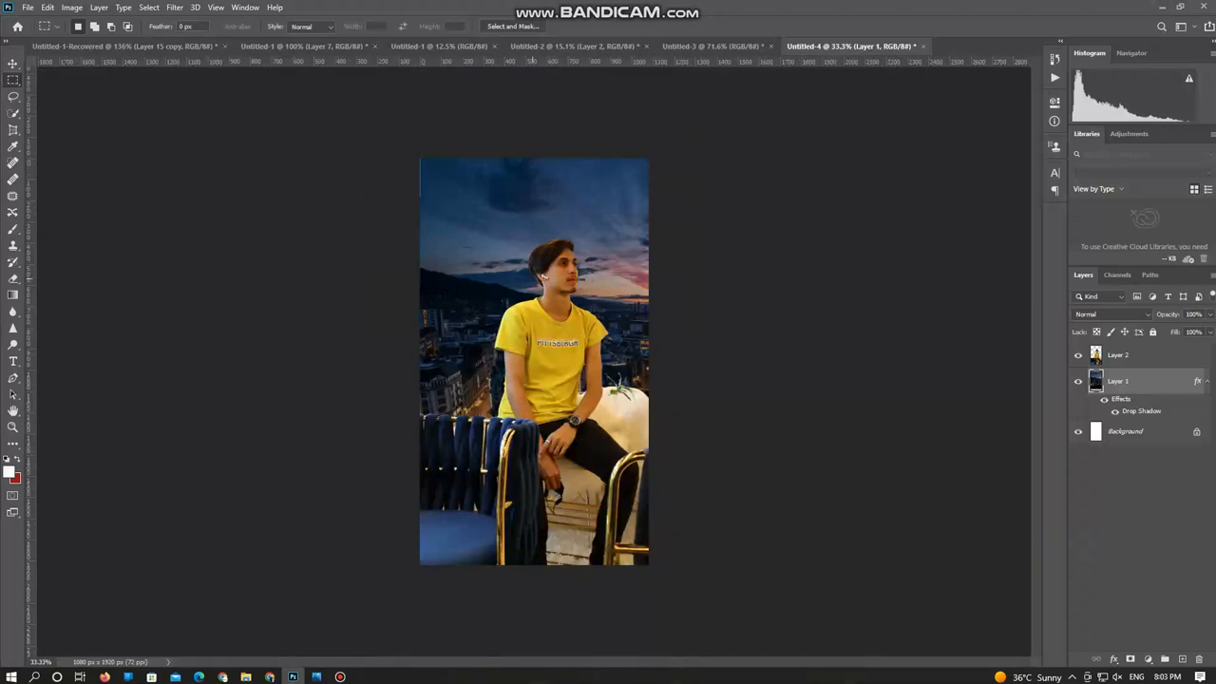
pyautogui.hotkey('ctrl', 't')
pyautogui.moveTo(404, 158); pyautogui.dragTo(401, 153)
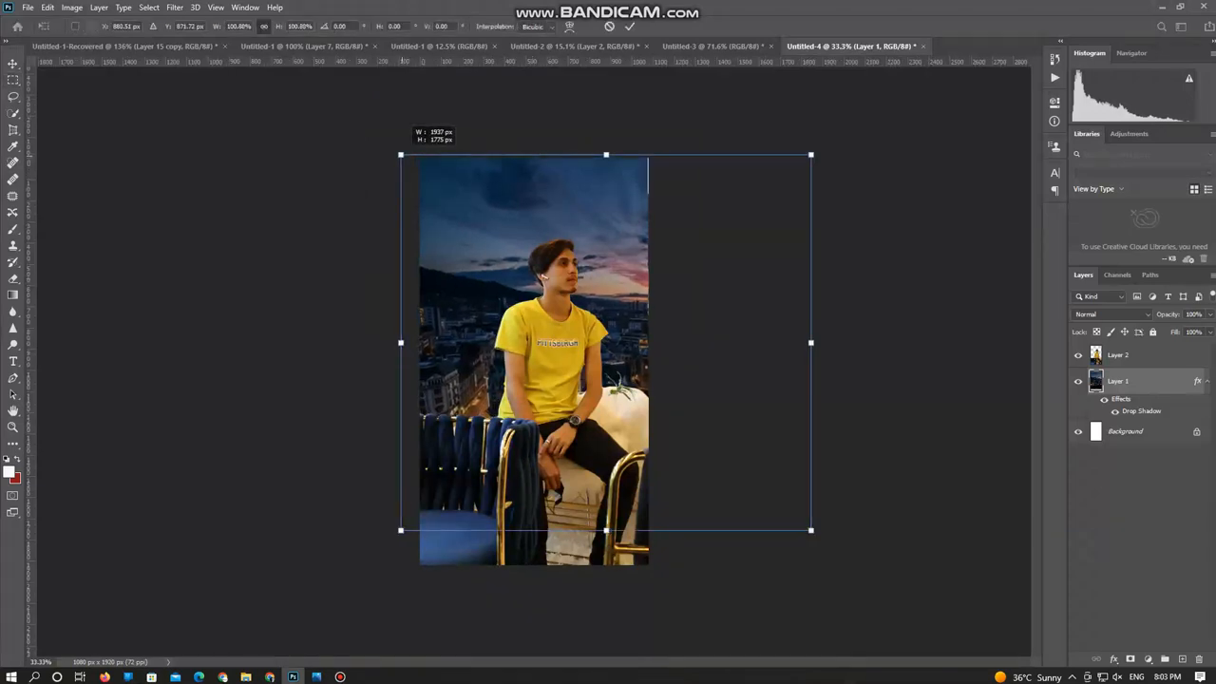
pyautogui.moveTo(813, 155); pyautogui.dragTo(817, 149)
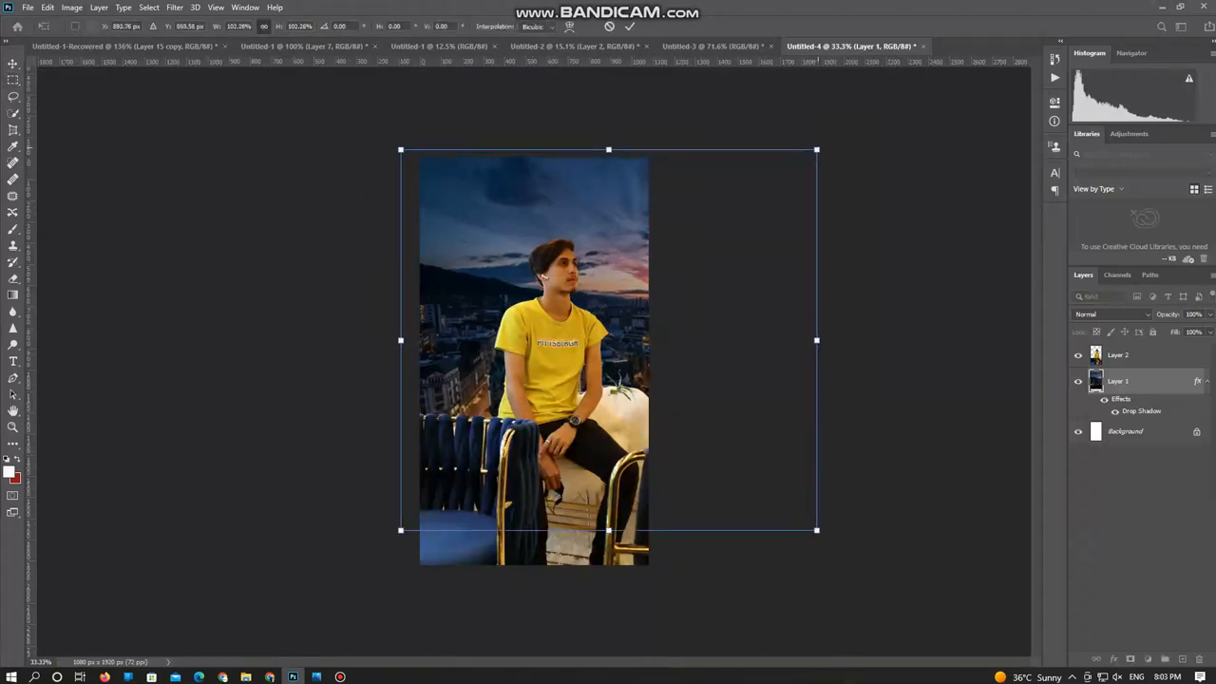
pyautogui.press('Return')
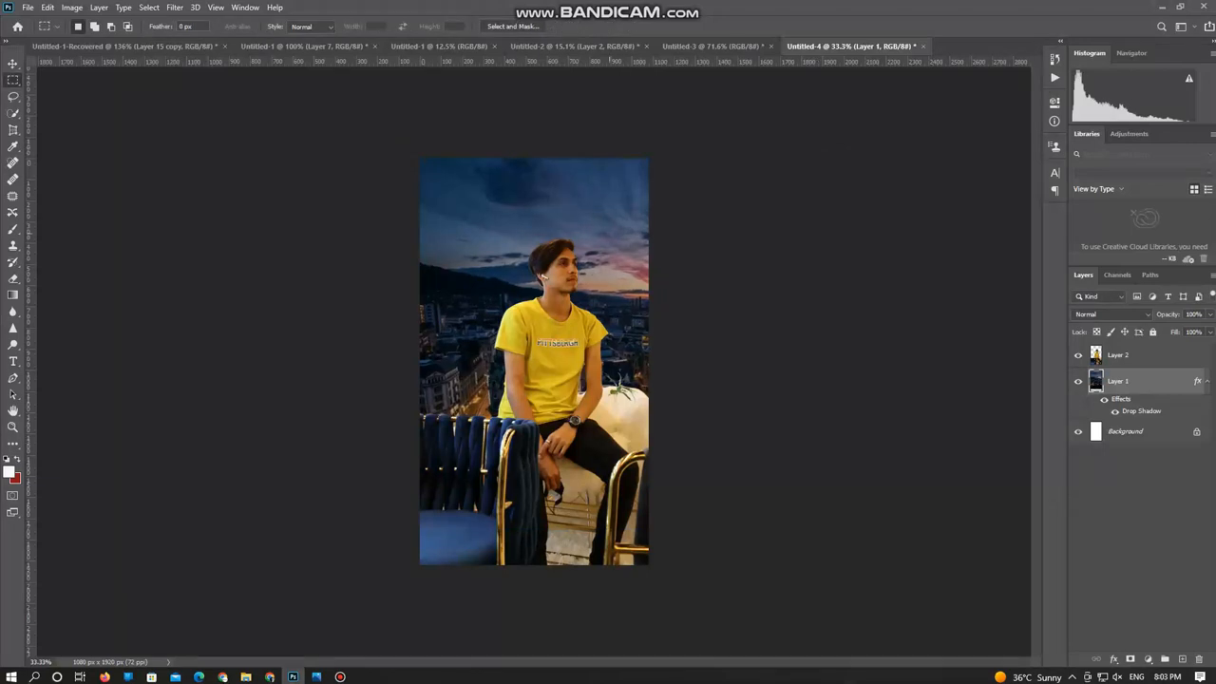
# Set the Brush tool's foreground colour to a yellow sampled from the man's T-shirt
pyautogui.press('b')
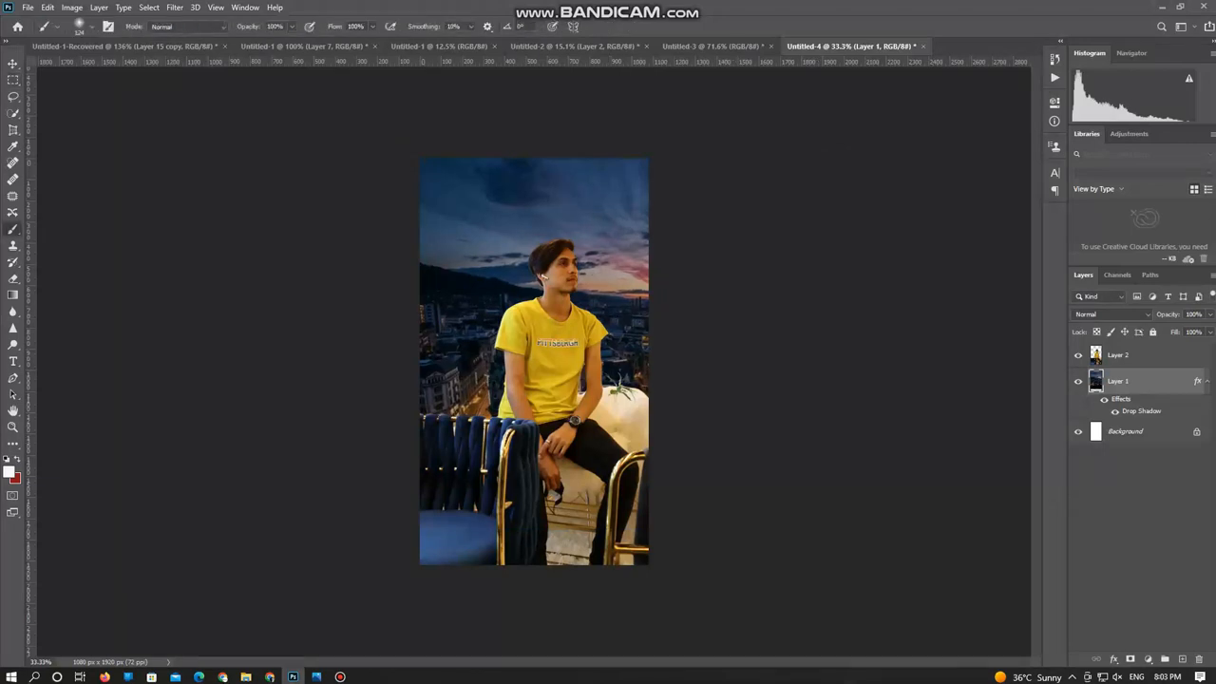
pyautogui.click(9, 472)
pyautogui.click(574, 352)
pyautogui.press('Return')
# Enlarge the soft brush to 2874 px, keeping its hardness at 0%
pyautogui.rightClick(570, 352)
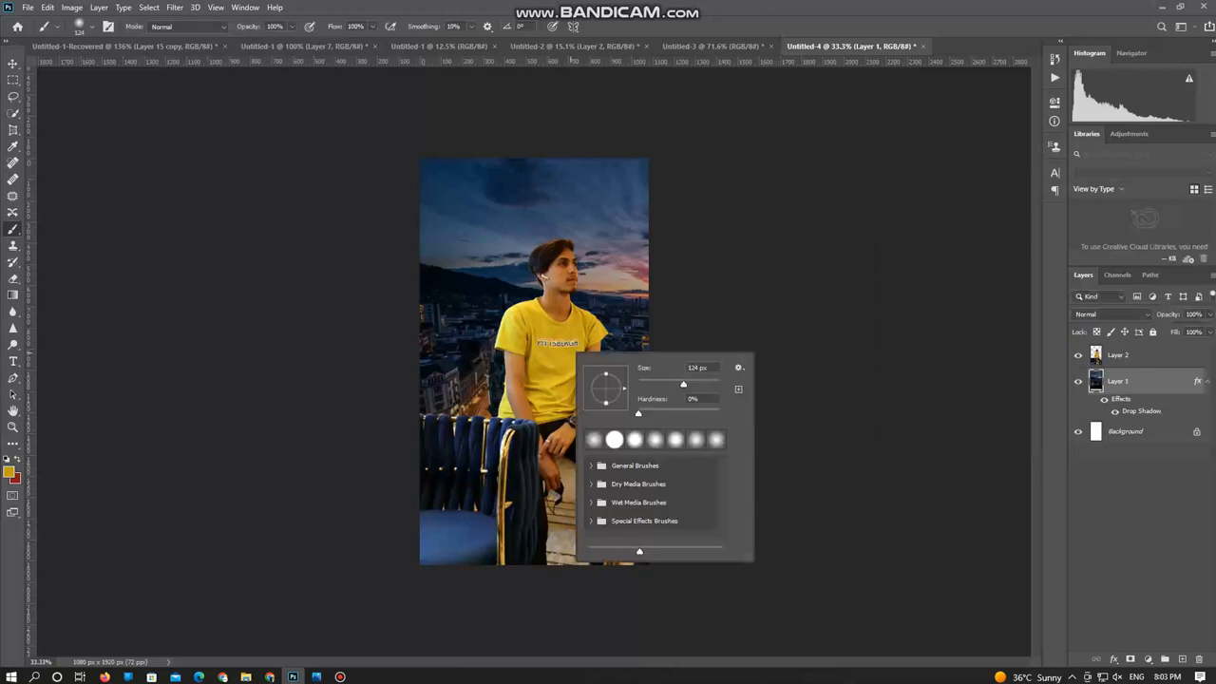
pyautogui.rightClick(614, 207)
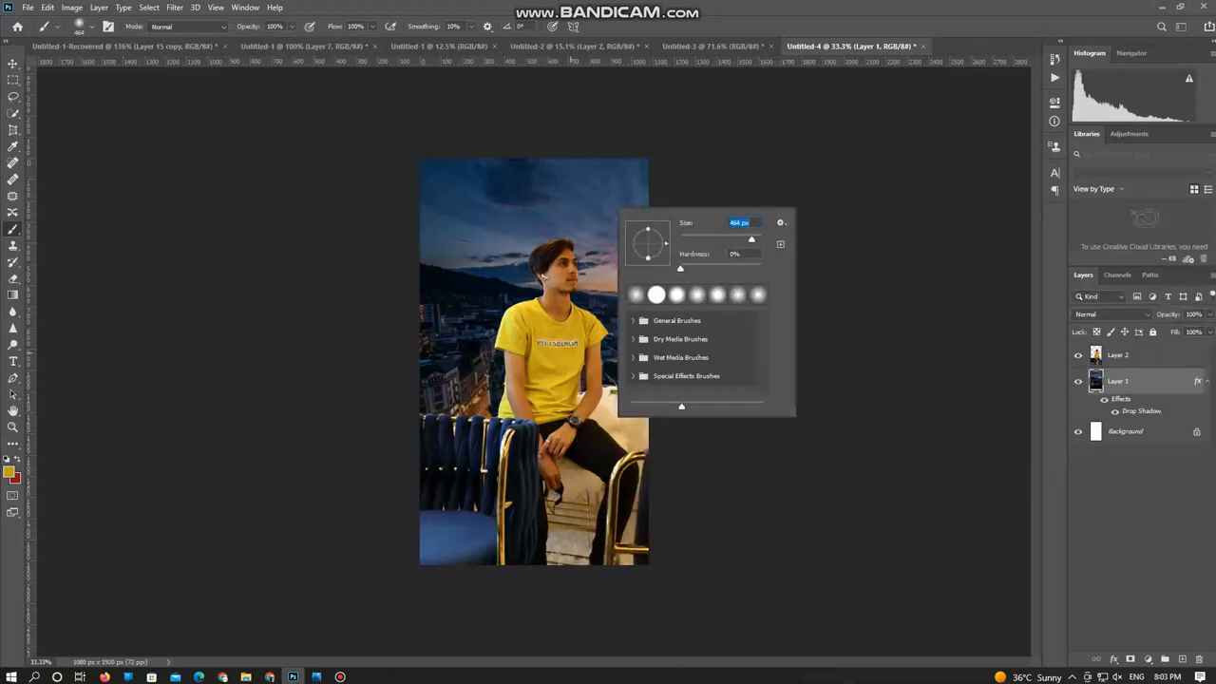
pyautogui.click(633, 173)
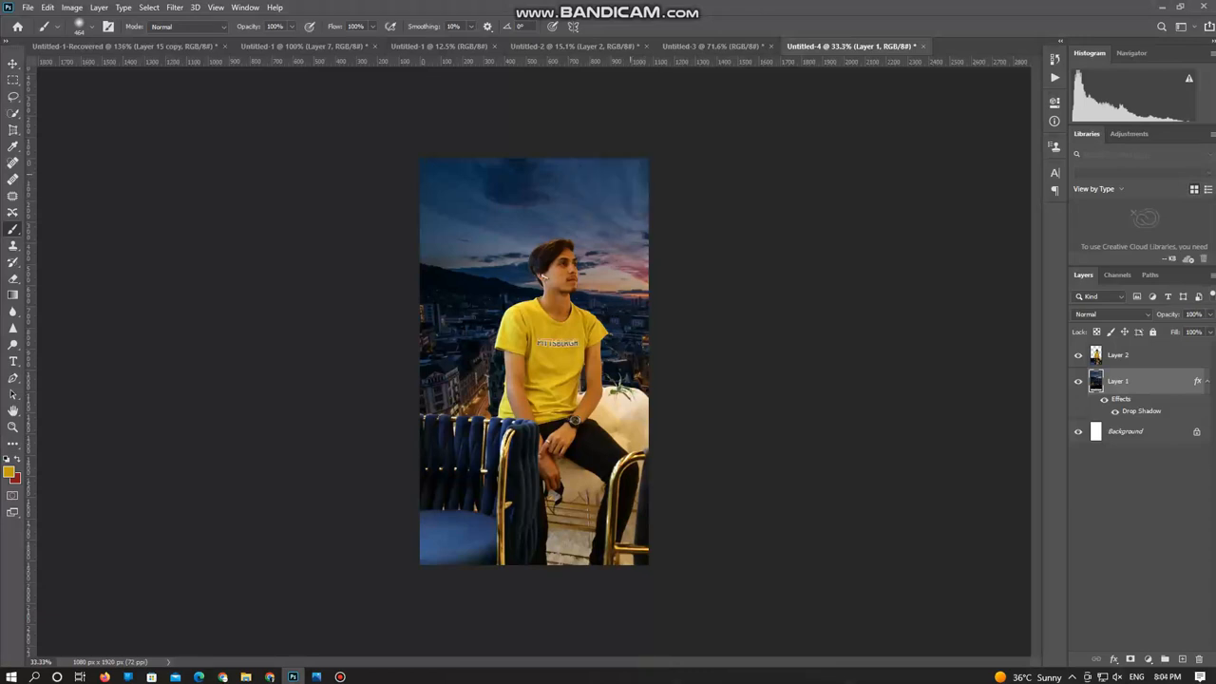
pyautogui.rightClick(631, 174)
pyautogui.moveTo(770, 206); pyautogui.dragTo(775, 206)
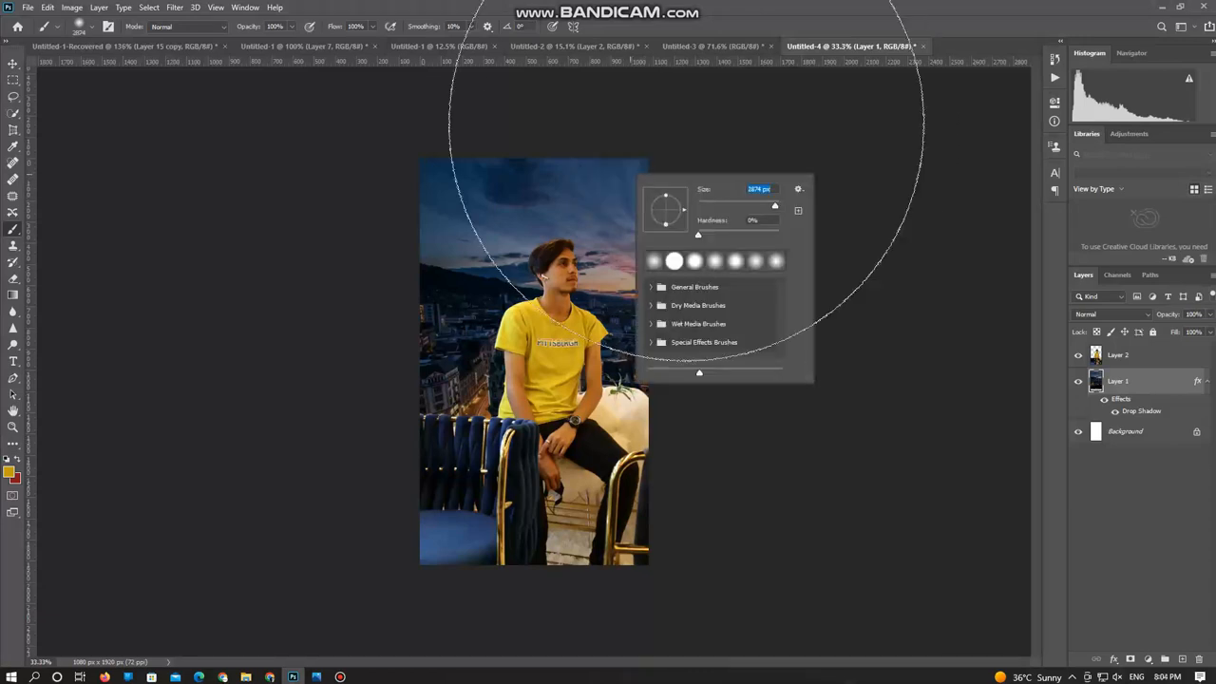
# Try a soft yellow glow over the upper-right sky of the city layer, and undo the brush dabs
pyautogui.click(767, 95)
pyautogui.click(767, 95)
pyautogui.click(767, 95)
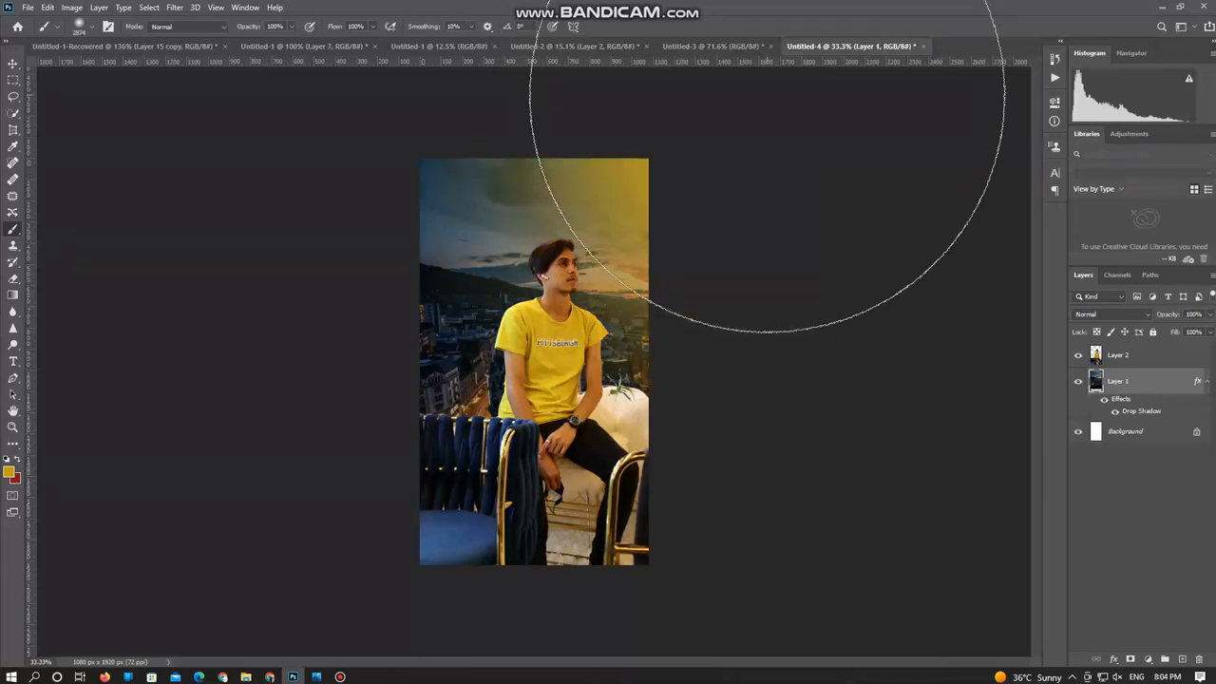
pyautogui.press('m')
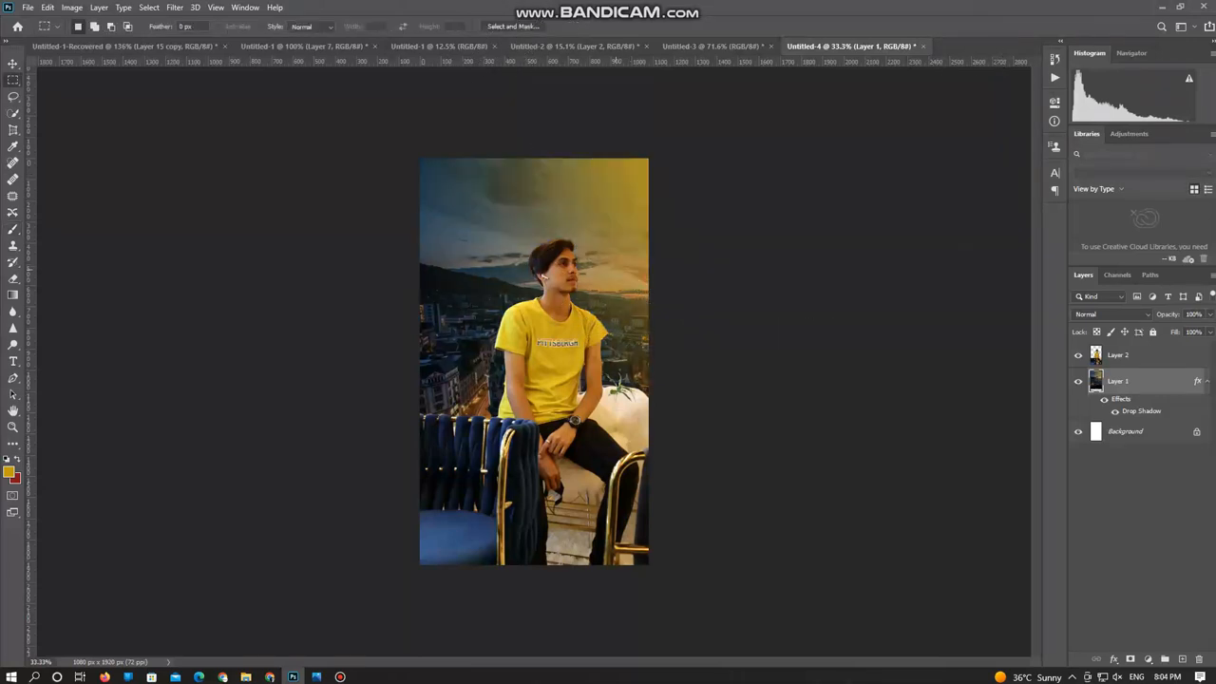
pyautogui.hotkey('ctrl', 'z')
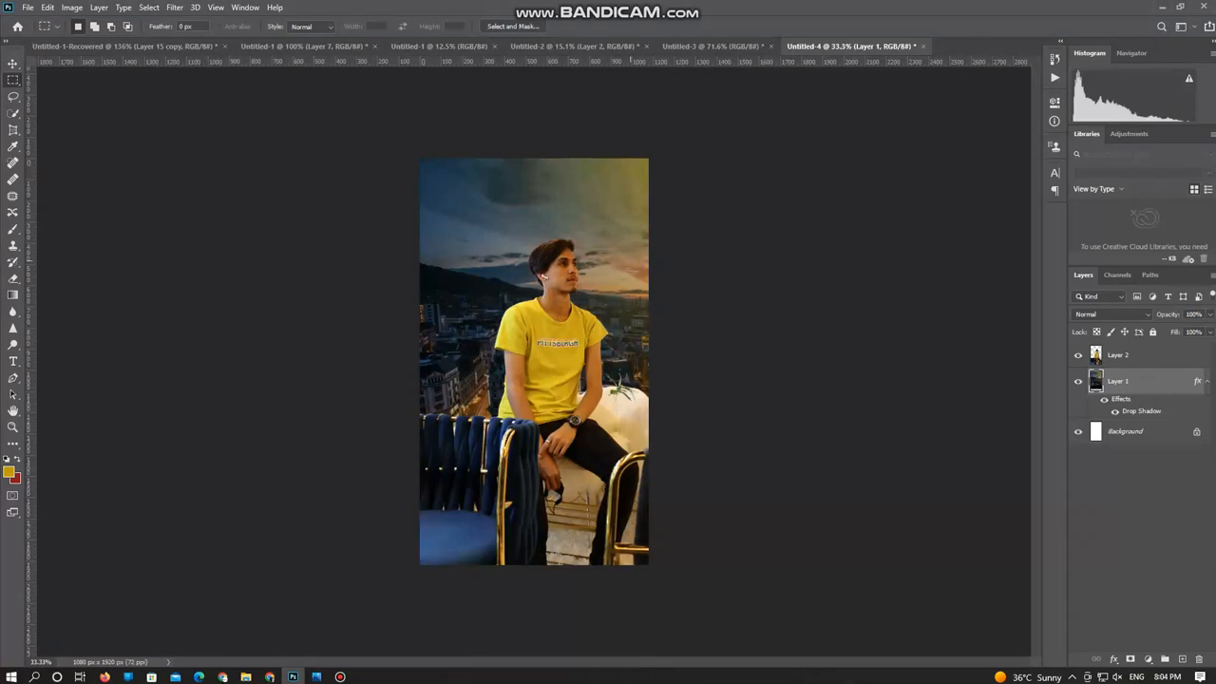
pyautogui.hotkey('ctrl', 'z')
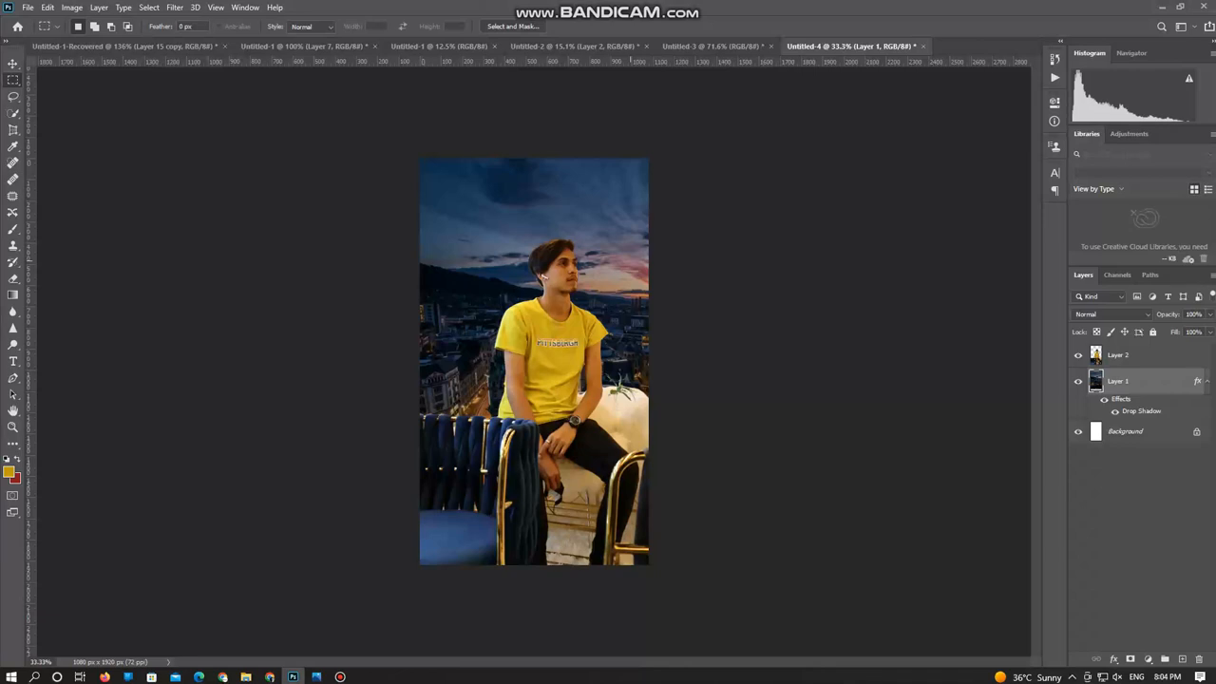
# Adjust the city layer with the Camera Raw Filter: Temperature -13, Tint +19, Exposure -0.30, Contrast +20, Highlights -23, Shadows -15
pyautogui.hotkey('ctrl', 'shift', 'a')
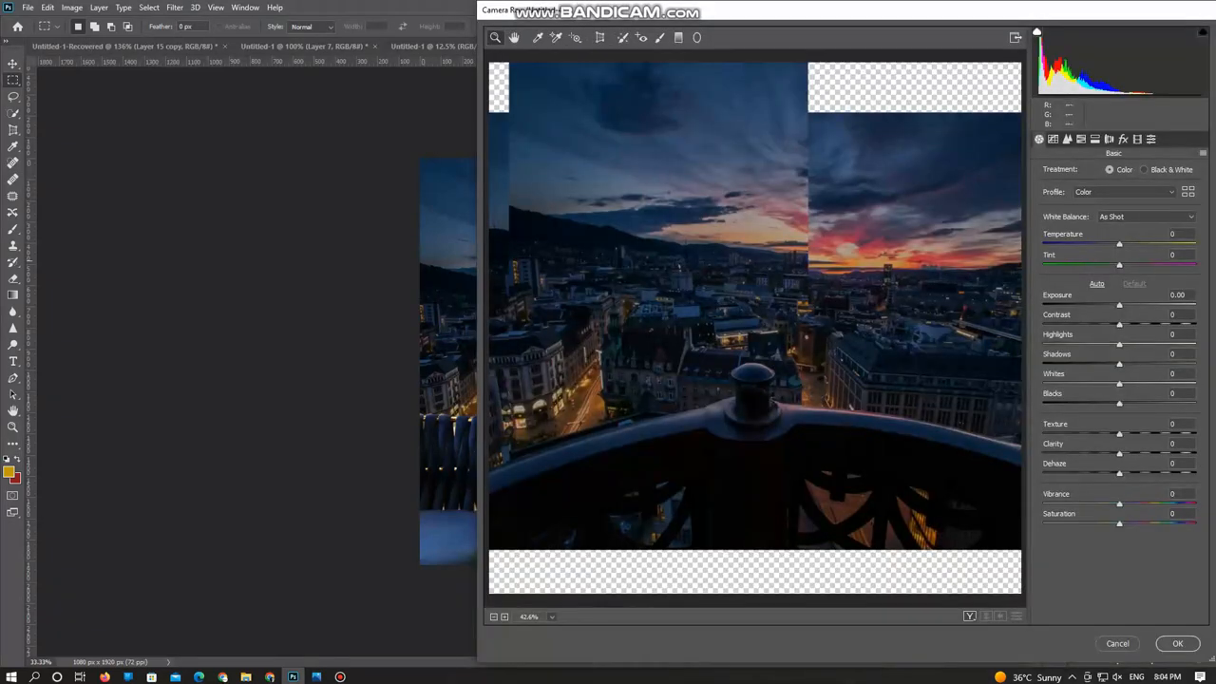
pyautogui.moveTo(1119, 244)
pyautogui.mouseDown()
pyautogui.moveTo(1099, 244)
pyautogui.moveTo(1109, 244)
pyautogui.mouseUp()
pyautogui.press('Tab')
pyautogui.write('19')
pyautogui.press('Tab')
pyautogui.moveTo(1119, 305); pyautogui.dragTo(1102, 344)
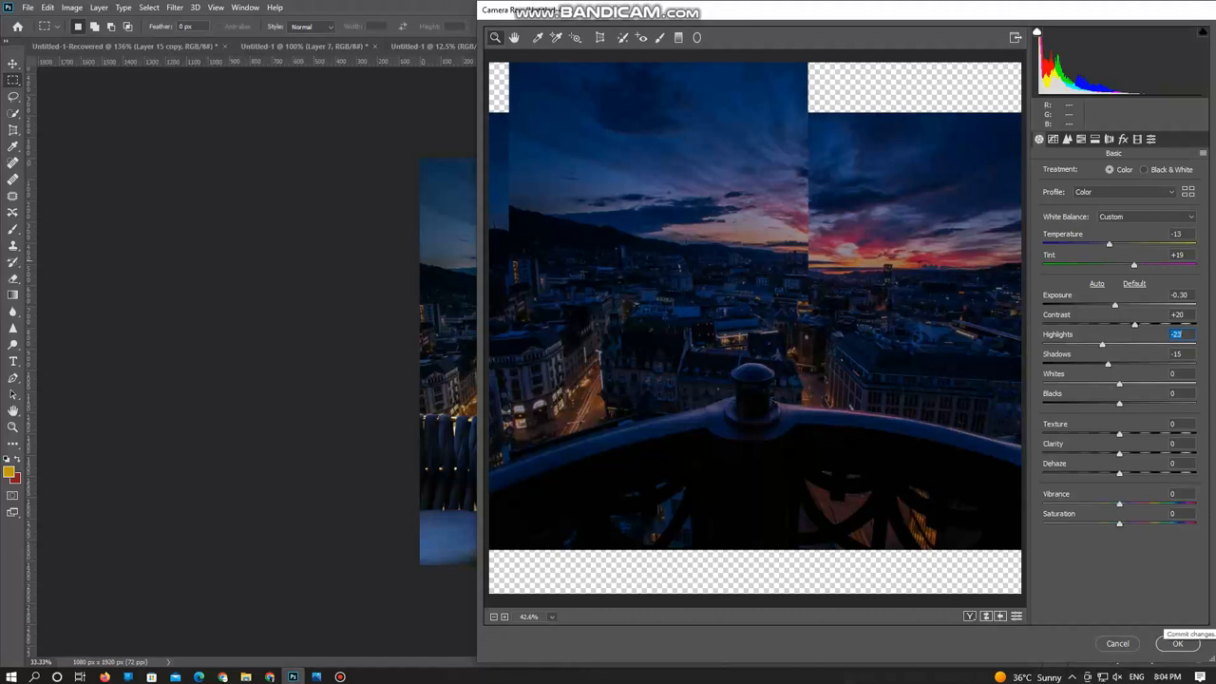
pyautogui.click(1177, 643)
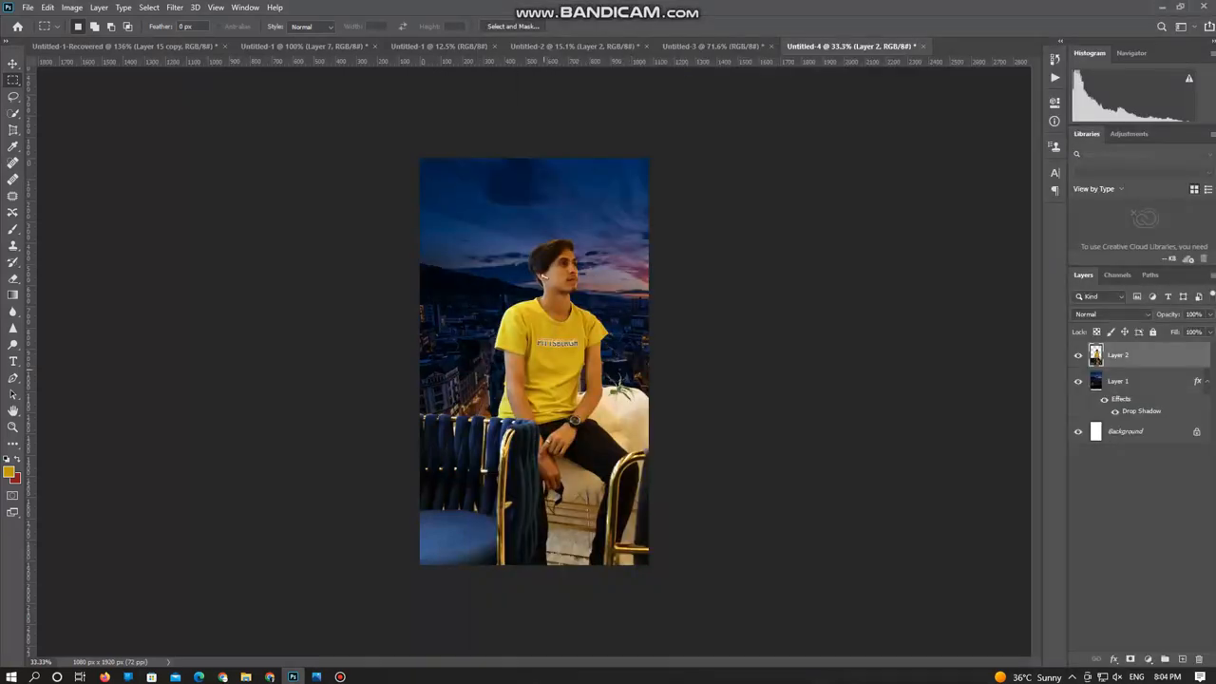
# Set the foreground colour to a dark blue sampled from the sky and draw a 1326 x 2160 px rectangle over the whole canvas
pyautogui.click(9, 472)
pyautogui.click(593, 181)
pyautogui.click(1172, 219)
pyautogui.click(12, 444)
pyautogui.click(70, 587)
pyautogui.moveTo(382, 123); pyautogui.dragTo(663, 580)
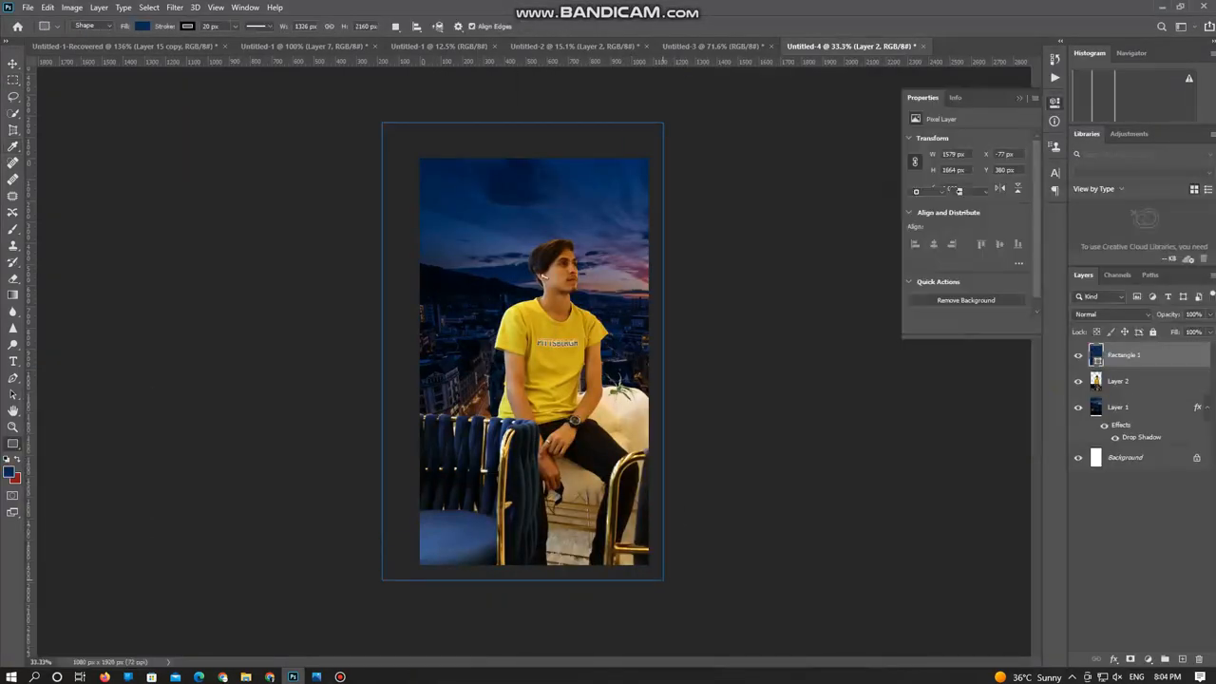
# Reduce the blue rectangle layer's opacity to 20% and rasterize it
pyautogui.click(1020, 98)
pyautogui.doubleClick(1161, 356)
pyautogui.moveTo(1003, 118); pyautogui.dragTo(935, 118)
pyautogui.click(1170, 88)
pyautogui.rightClick(1124, 355)
pyautogui.click(998, 325)
# Rotate the blue rectangle about 23° clockwise and shift it so that its edge crosses the canvas diagonally, covering the lower-right part
pyautogui.hotkey('ctrl', 't')
pyautogui.moveTo(552, 86); pyautogui.dragTo(659, 109)
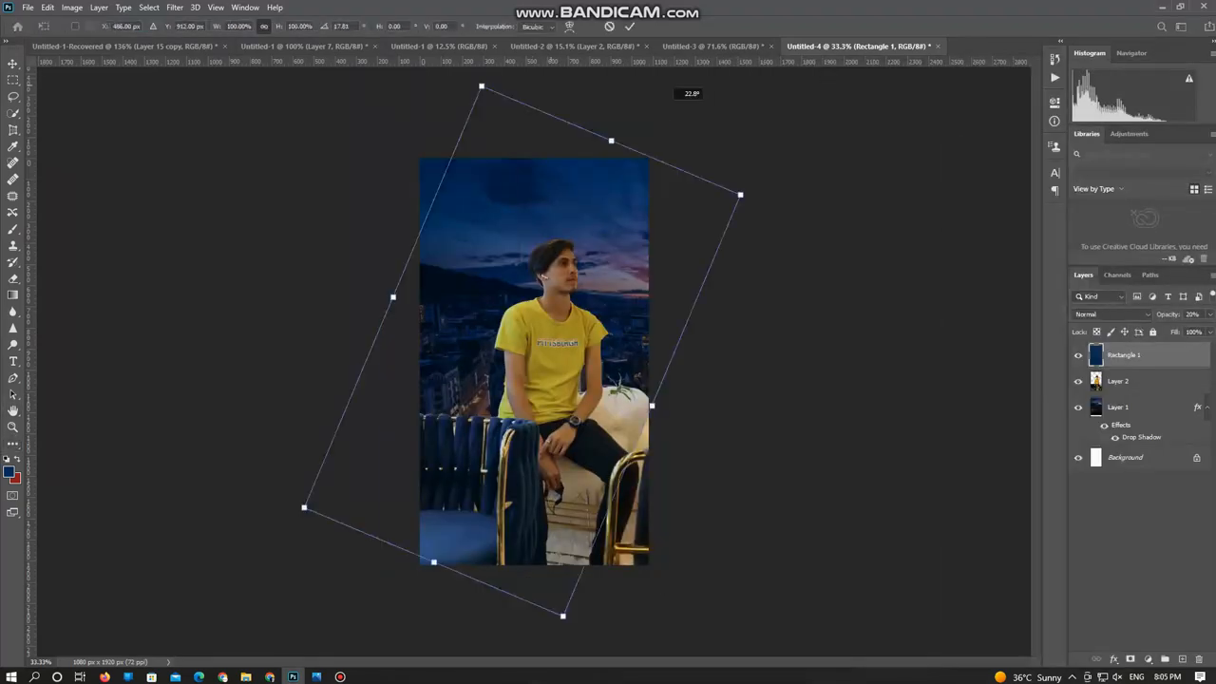
pyautogui.moveTo(552, 333); pyautogui.dragTo(654, 432)
pyautogui.press('Return')
pyautogui.press('m')
pyautogui.hotkey('ctrl', 't')
pyautogui.moveTo(690, 245); pyautogui.dragTo(667, 281)
pyautogui.press('Return')
# Add a Multiply drop shadow to the man's layer with 73% opacity, 30 px distance, 117 px size and a slightly reduced spread
pyautogui.click(1118, 381)
pyautogui.press('z')
pyautogui.press('m')
pyautogui.doubleClick(1161, 381)
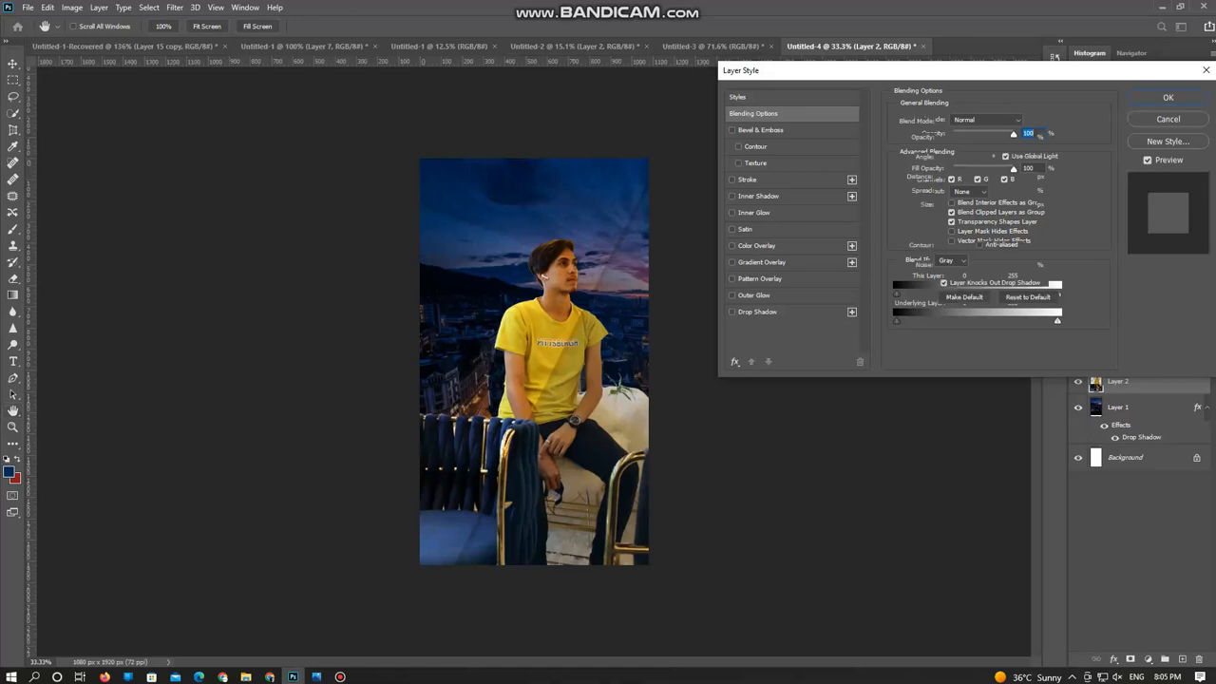
pyautogui.click(757, 312)
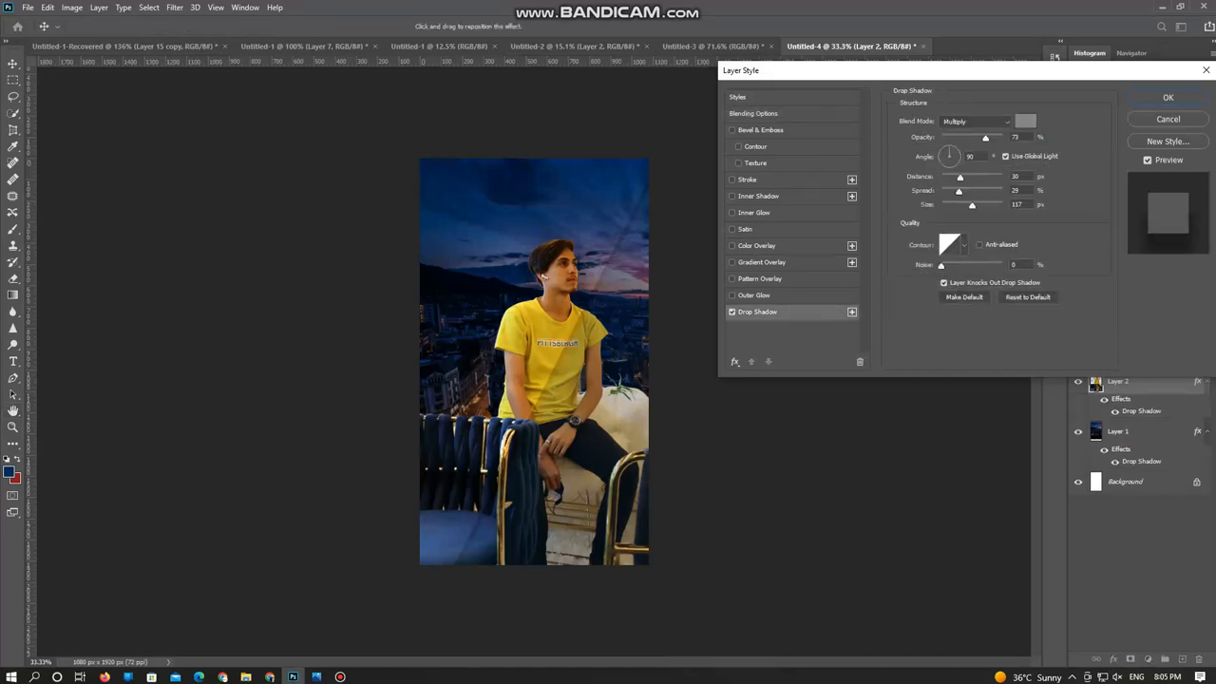
pyautogui.moveTo(960, 192)
pyautogui.mouseDown()
pyautogui.moveTo(972, 192)
pyautogui.moveTo(956, 192)
pyautogui.mouseUp()
# Set the drop shadow's colour to the yellow d4c935 sampled from the T-shirt and apply the layer style
pyautogui.click(1026, 121)
pyautogui.click(538, 321)
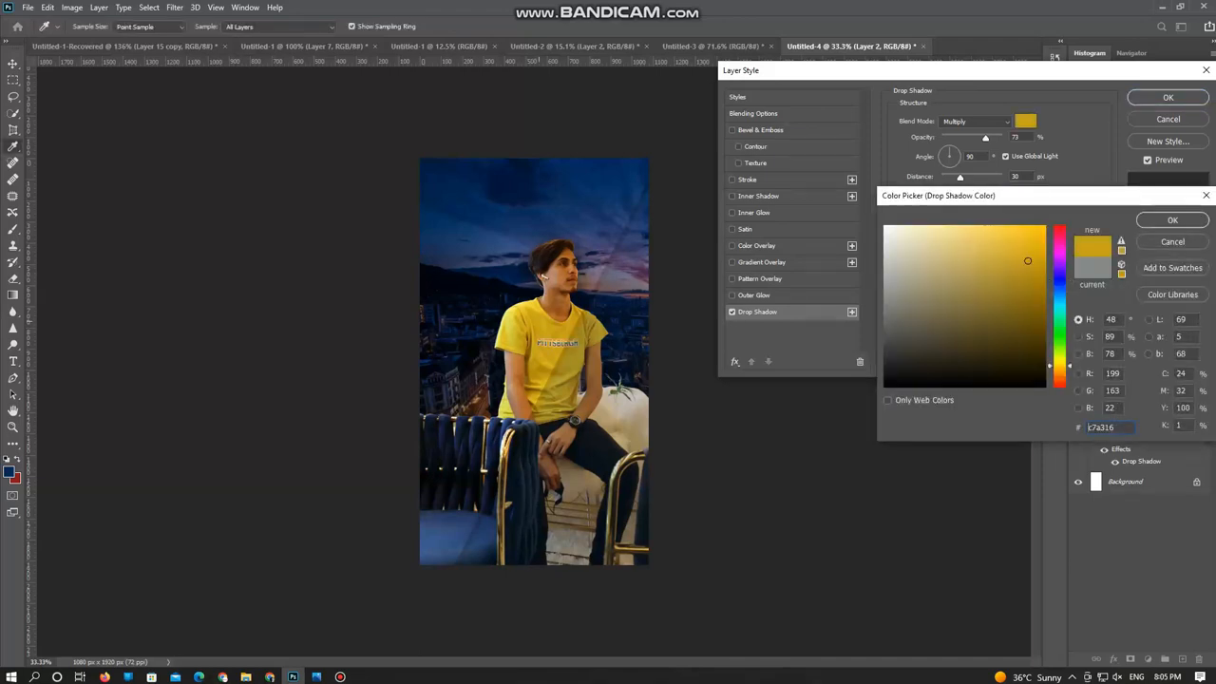
pyautogui.click(521, 323)
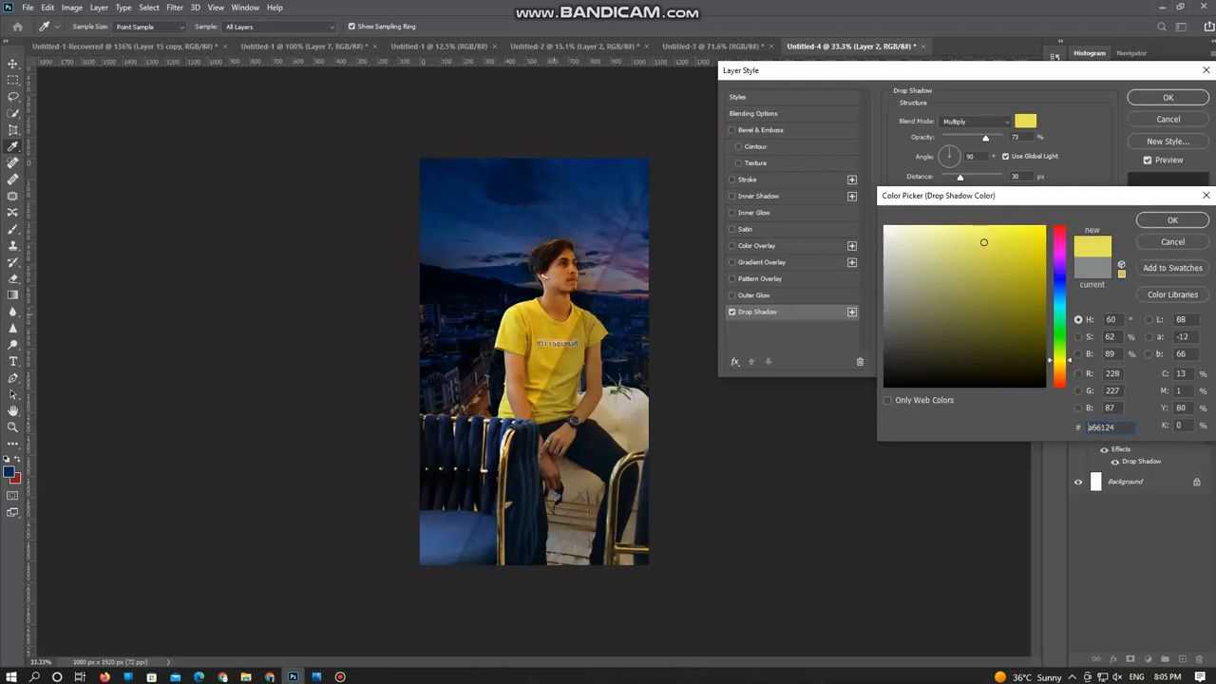
pyautogui.click(557, 309)
pyautogui.click(519, 326)
pyautogui.click(512, 331)
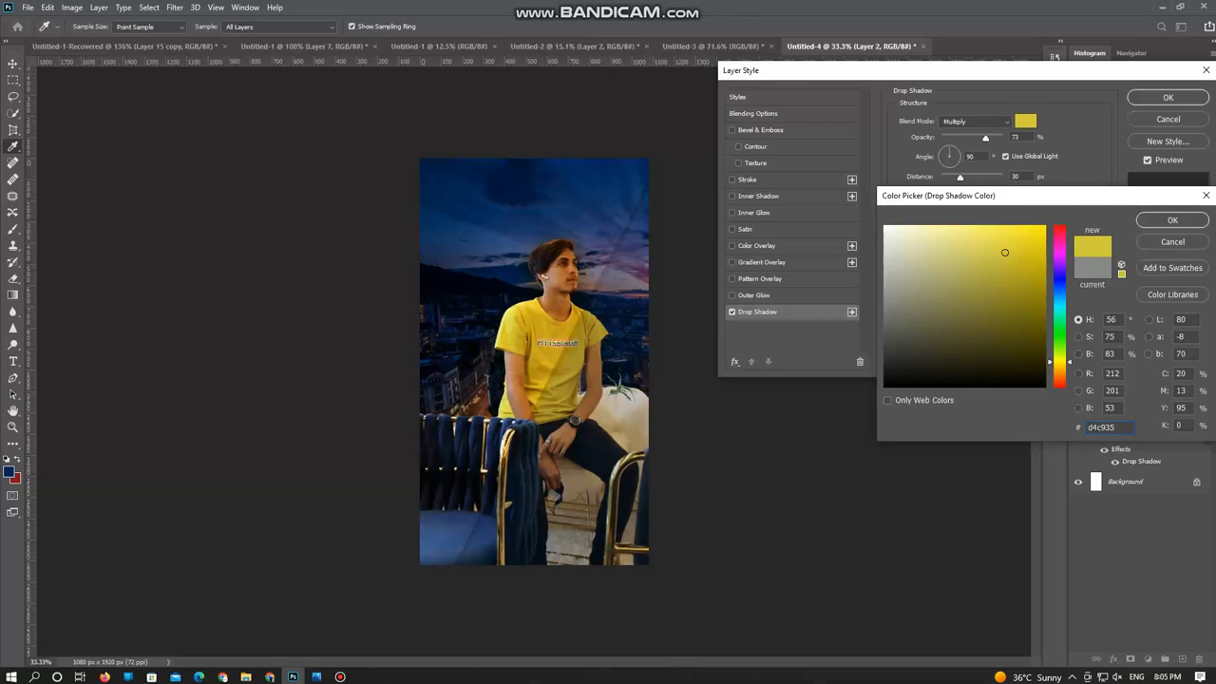
pyautogui.click(1173, 219)
pyautogui.click(1168, 96)
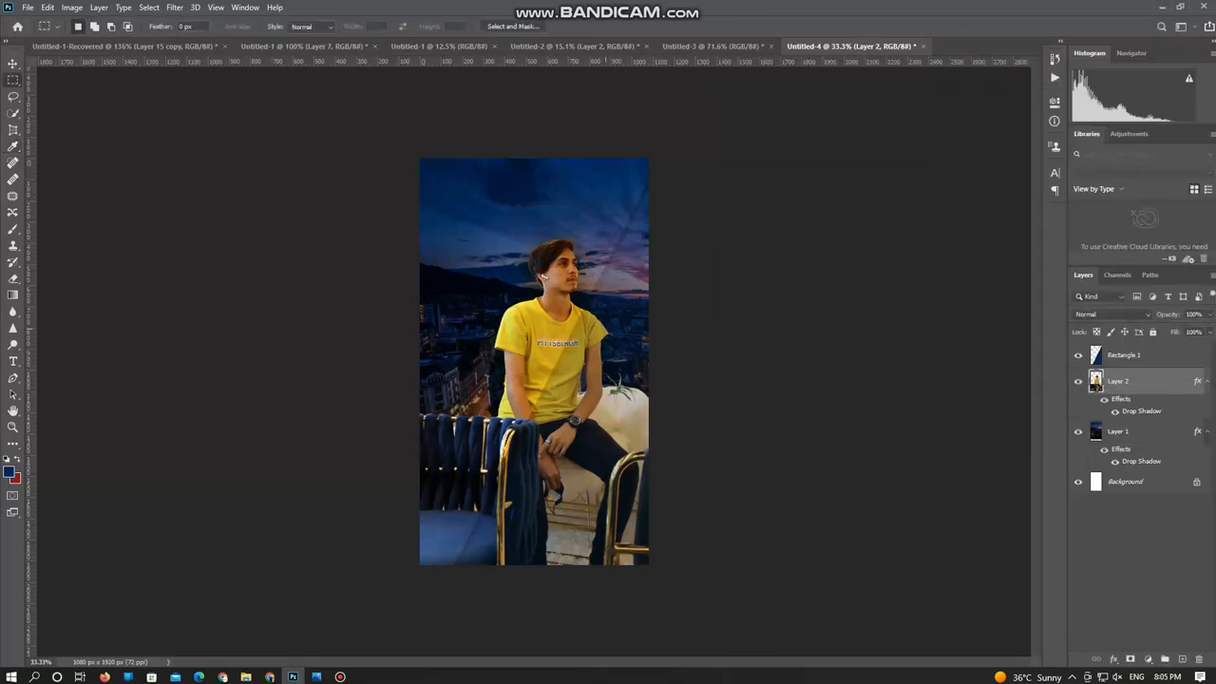
# Try to heal the dark spot on the man's cheek with the Healing Brush
pyautogui.keyDown('ctrl'); pyautogui.click(524, 258); pyautogui.keyUp('ctrl')
pyautogui.keyDown('ctrl'); pyautogui.click(524, 259); pyautogui.keyUp('ctrl')
pyautogui.keyDown('ctrl'); pyautogui.click(523, 258); pyautogui.keyUp('ctrl')
pyautogui.keyDown('ctrl'); pyautogui.click(523, 258); pyautogui.keyUp('ctrl')
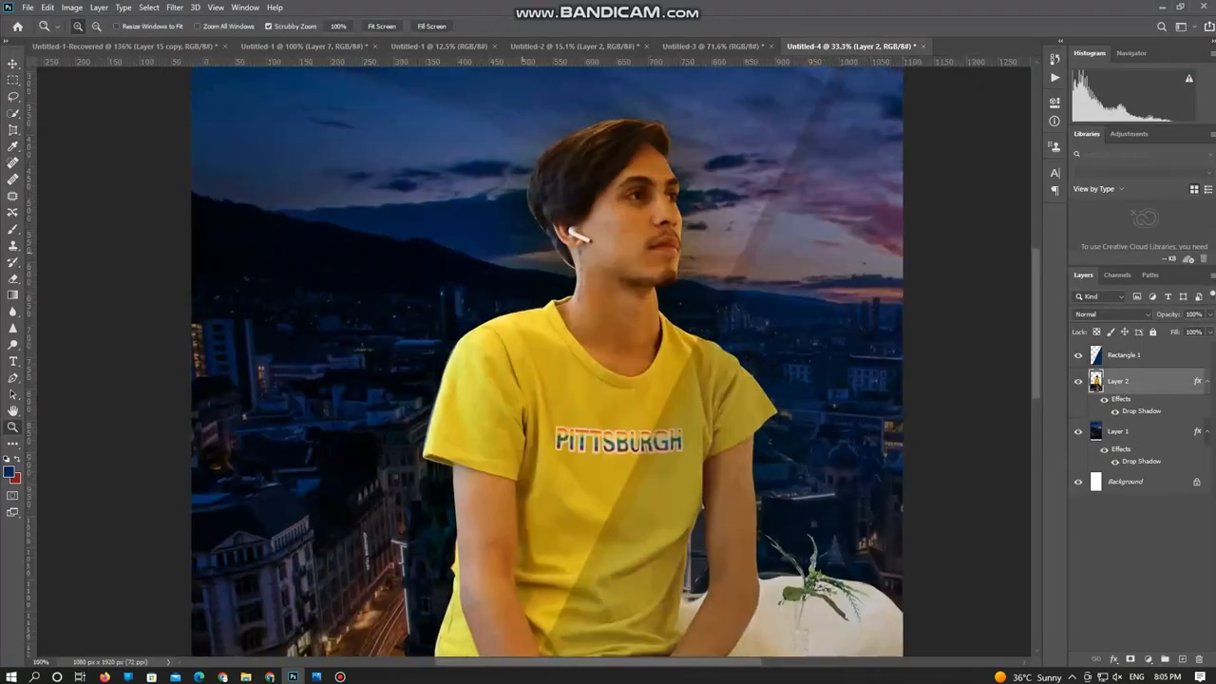
pyautogui.moveTo(764, 283); pyautogui.dragTo(698, 407)
pyautogui.keyDown('ctrl'); pyautogui.click(638, 340); pyautogui.keyUp('ctrl')
pyautogui.keyDown('ctrl'); pyautogui.click(638, 340); pyautogui.keyUp('ctrl')
pyautogui.press('j')
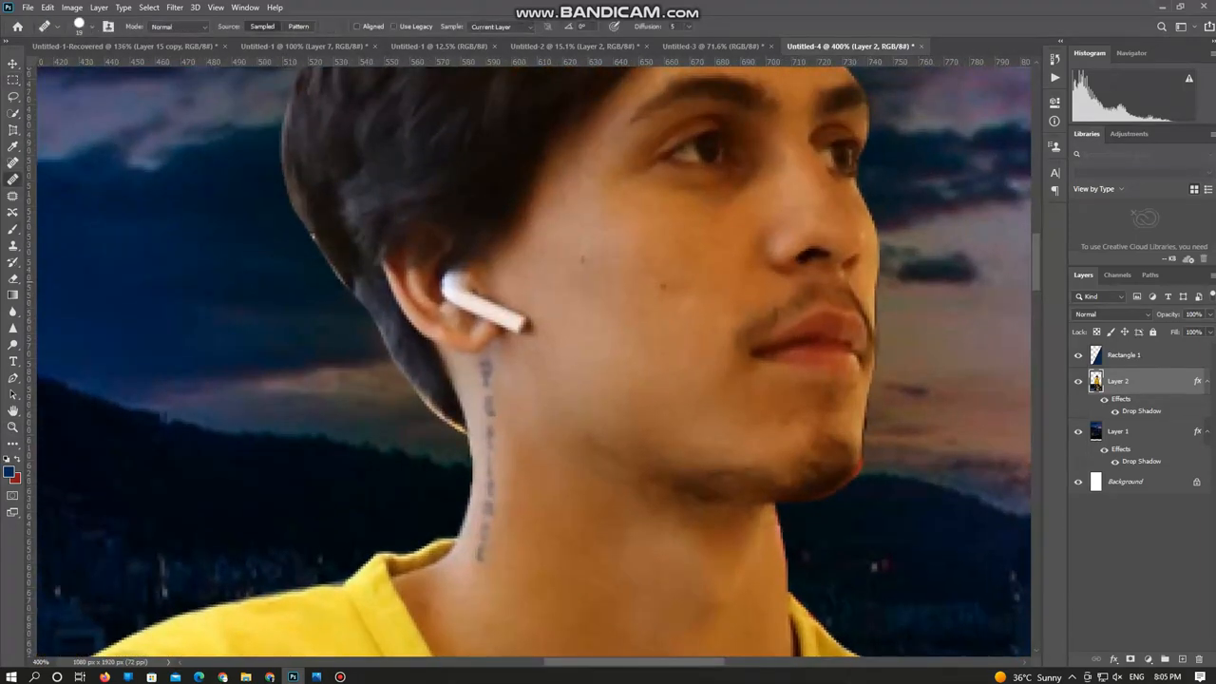
pyautogui.click(662, 285)
pyautogui.press('Return')
pyautogui.click(662, 284)
pyautogui.press('Return')
# Remove the small spots on the man's cheek and chin with the Spot Healing Brush at 12 px
pyautogui.press('j')
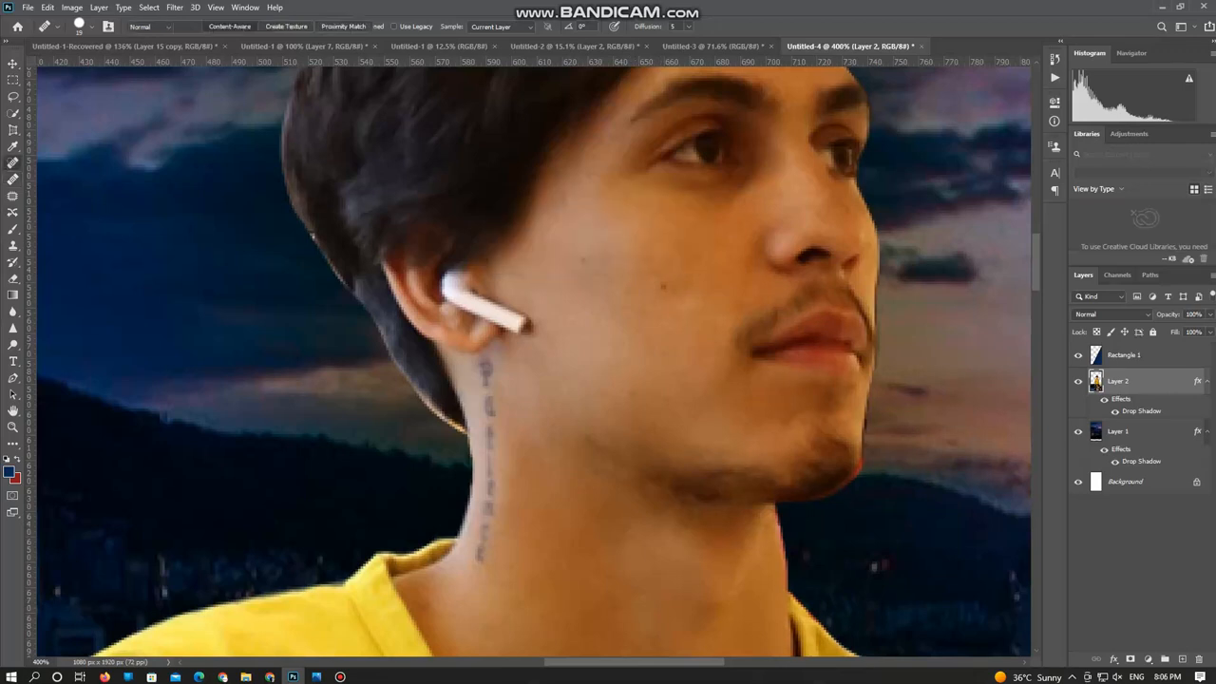
pyautogui.click(675, 289)
pyautogui.rightClick(625, 313)
pyautogui.click(648, 341)
pyautogui.press('Return')
pyautogui.click(660, 287)
pyautogui.click(587, 260)
pyautogui.click(659, 215)
pyautogui.click(608, 191)
pyautogui.click(580, 247)
pyautogui.click(629, 395)
pyautogui.click(600, 390)
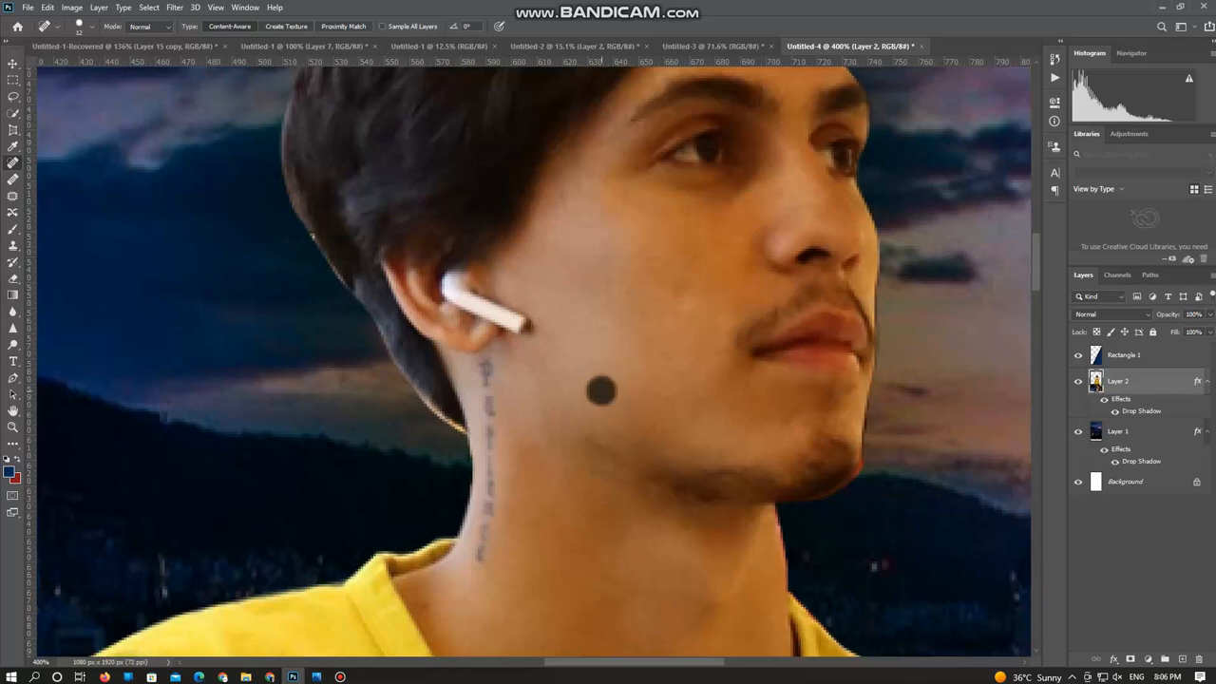
pyautogui.click(790, 417)
pyautogui.moveTo(747, 589); pyautogui.dragTo(792, 242)
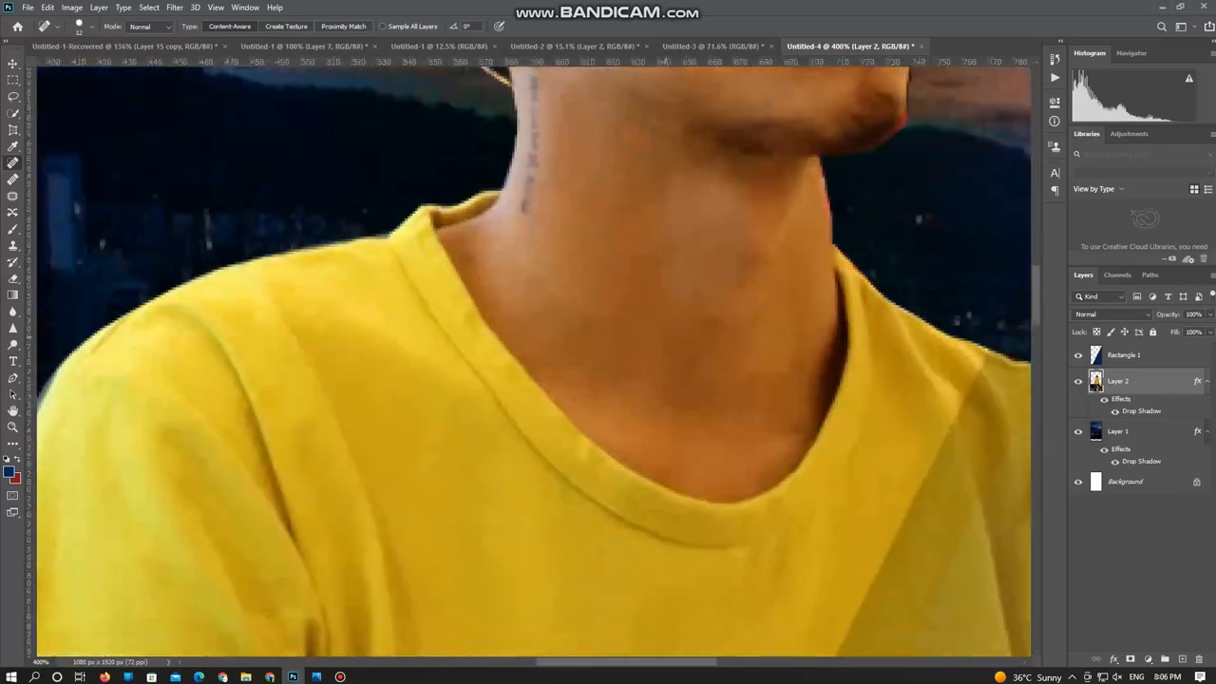
pyautogui.hotkey('ctrl', '0')
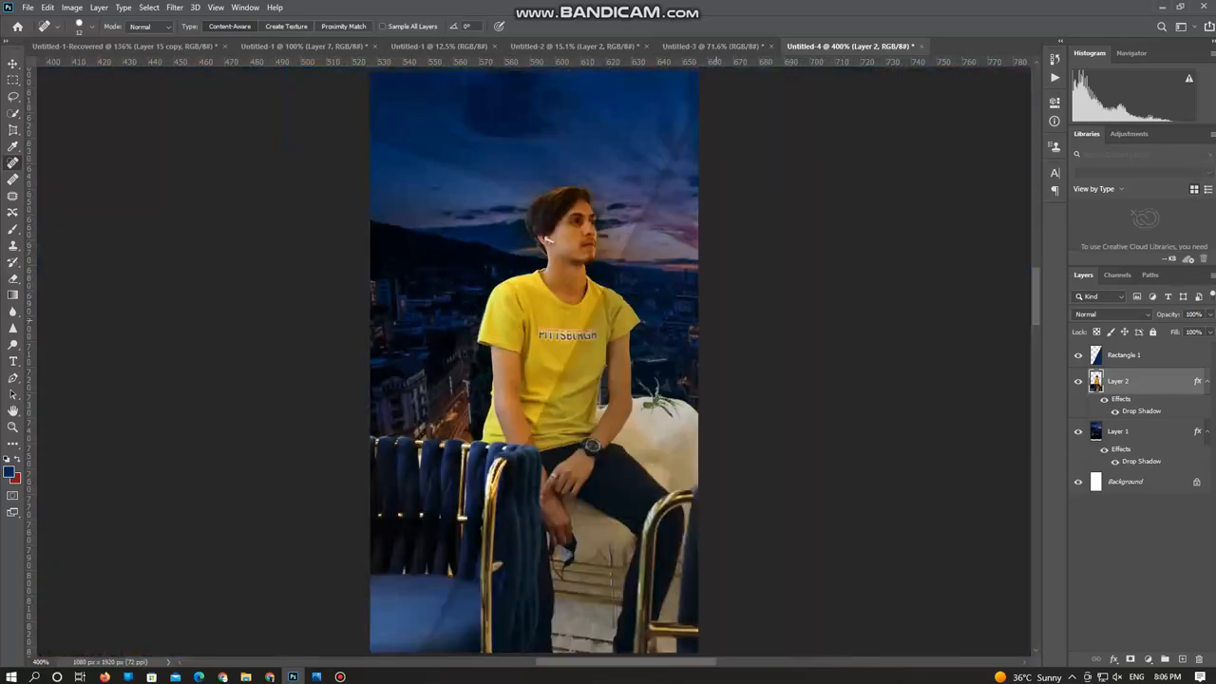
# Select the man's face, ear and neck down to the T-shirt collar with the Quick Selection tool
pyautogui.press('z')
pyautogui.click(522, 273)
pyautogui.click(521, 272)
pyautogui.click(522, 273)
pyautogui.click(522, 273)
pyautogui.press('j')
pyautogui.moveTo(521, 272); pyautogui.dragTo(431, 416)
pyautogui.press('l')
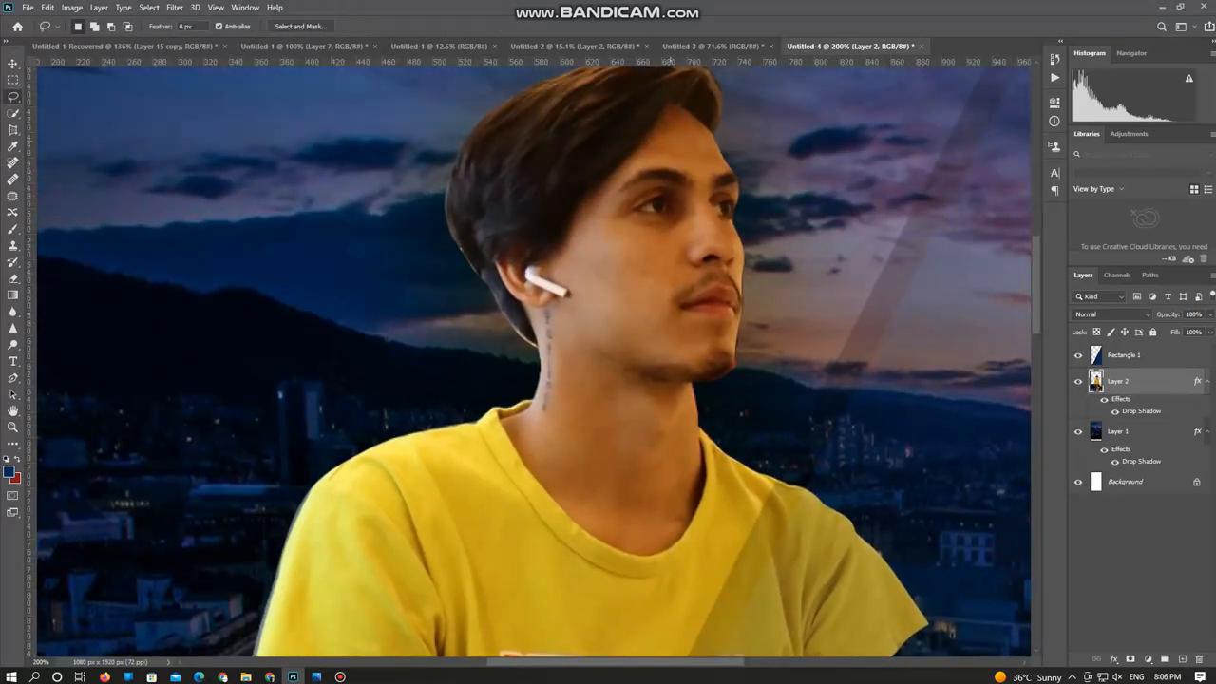
pyautogui.press('w')
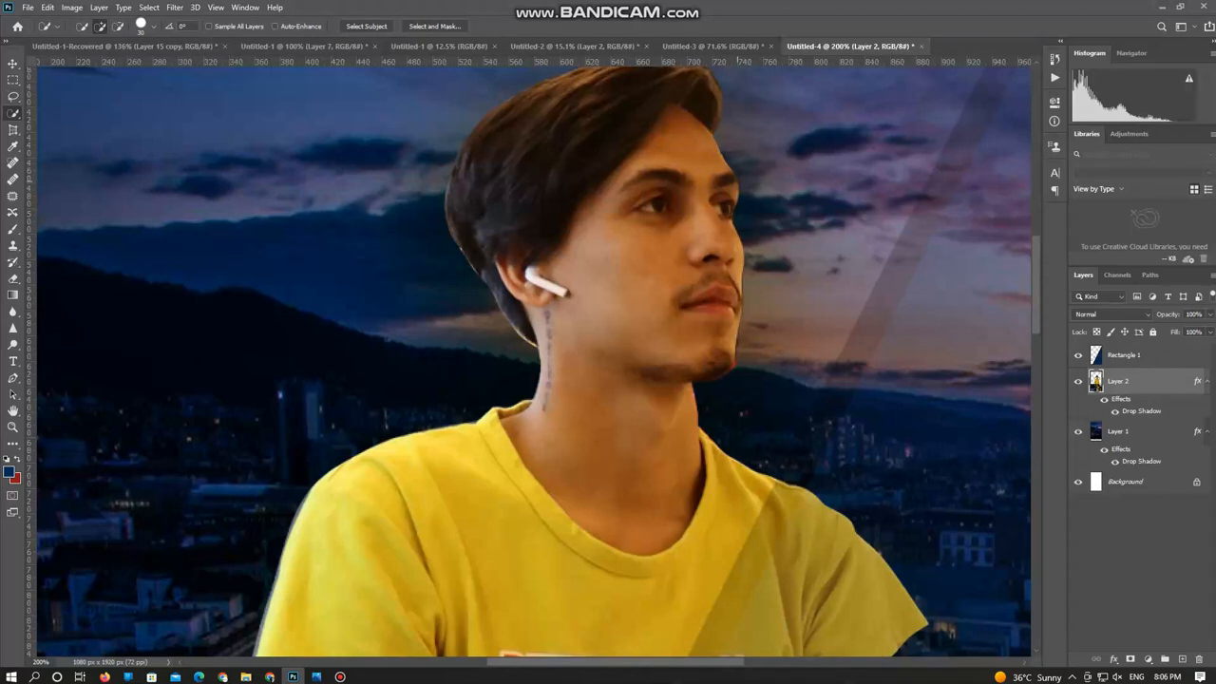
pyautogui.moveTo(667, 192)
pyautogui.mouseDown()
pyautogui.moveTo(639, 399)
pyautogui.moveTo(632, 373)
pyautogui.mouseUp()
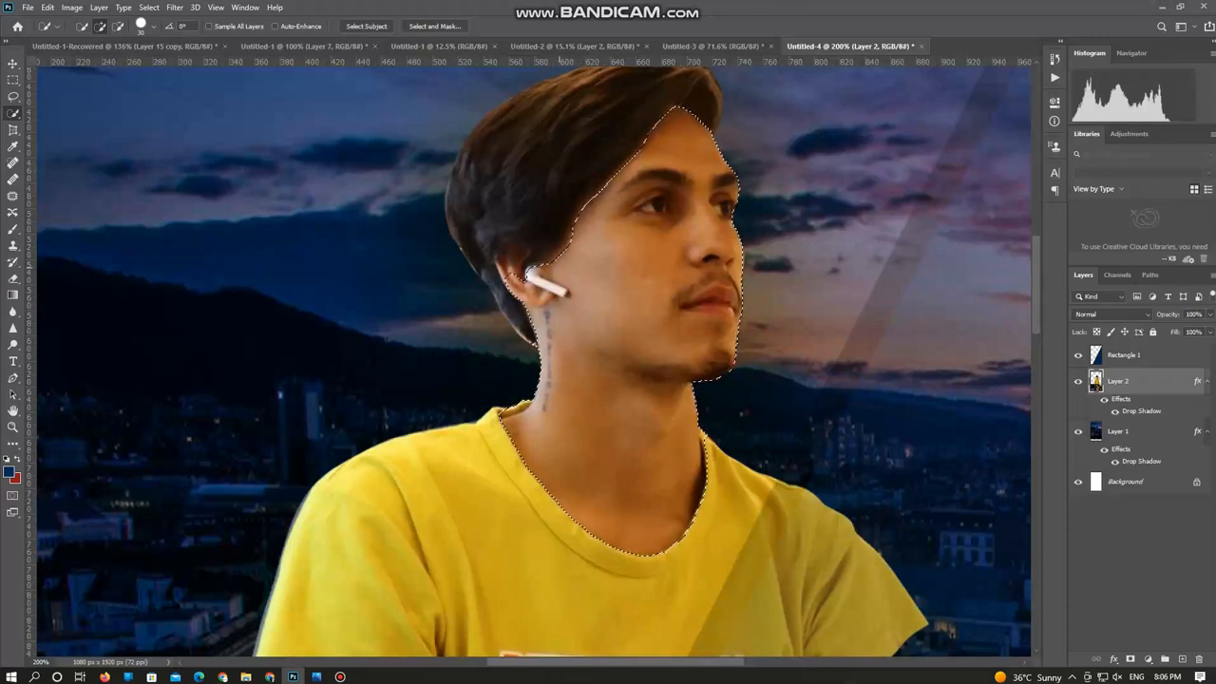
# Reduce the saturation of the selected skin to -6 with Hue/Saturation
pyautogui.hotkey('ctrl', 'u')
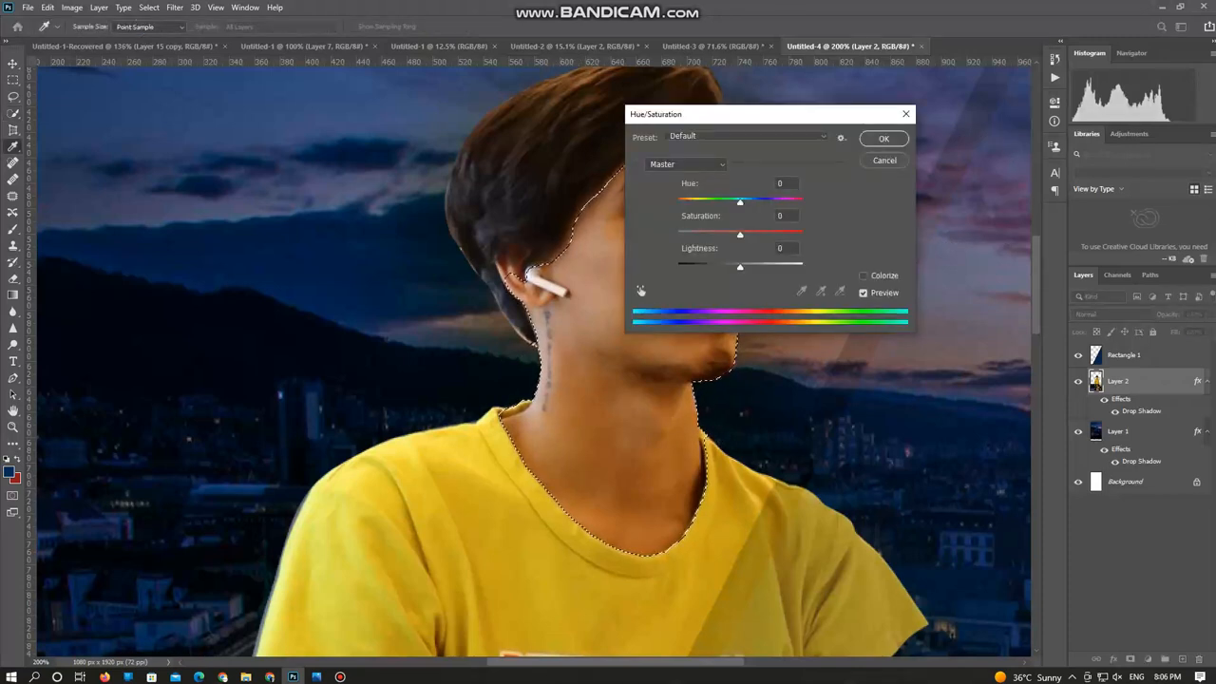
pyautogui.moveTo(750, 115); pyautogui.dragTo(1067, 113)
pyautogui.moveTo(1055, 233)
pyautogui.mouseDown()
pyautogui.moveTo(1038, 234)
pyautogui.moveTo(1051, 234)
pyautogui.mouseUp()
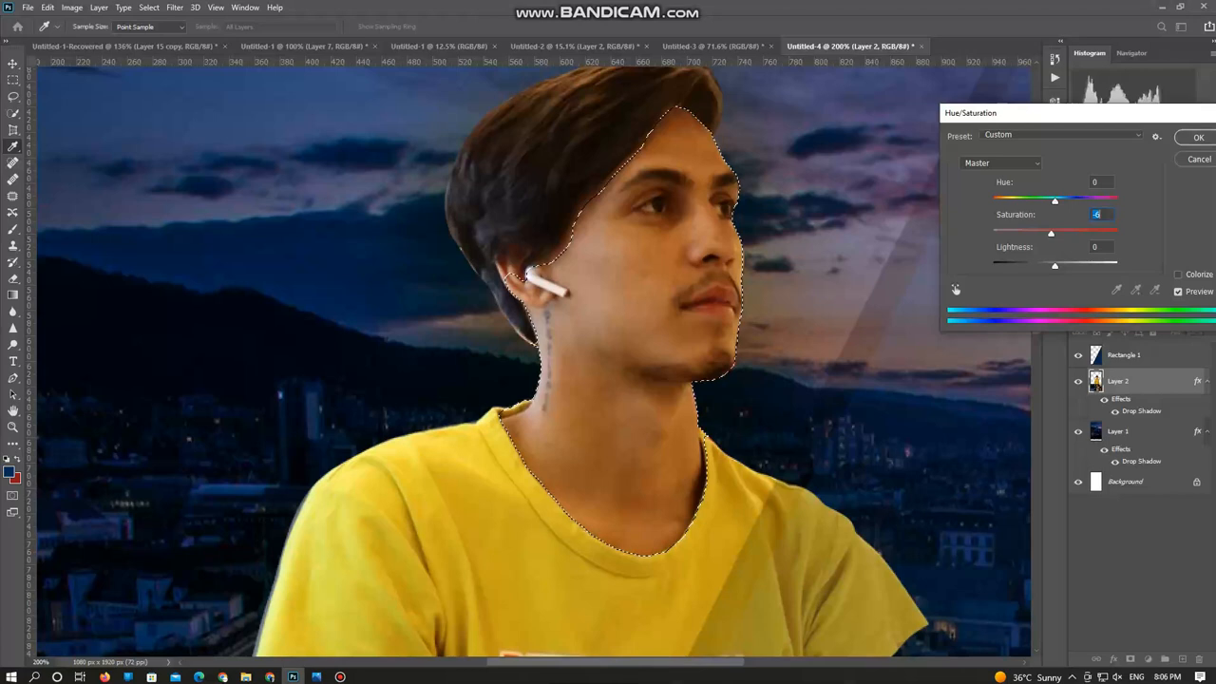
pyautogui.press('Return')
# Brighten the selected skin with Levels by setting the white input level to 245, and clear the selection
pyautogui.hotkey('ctrl', 'l')
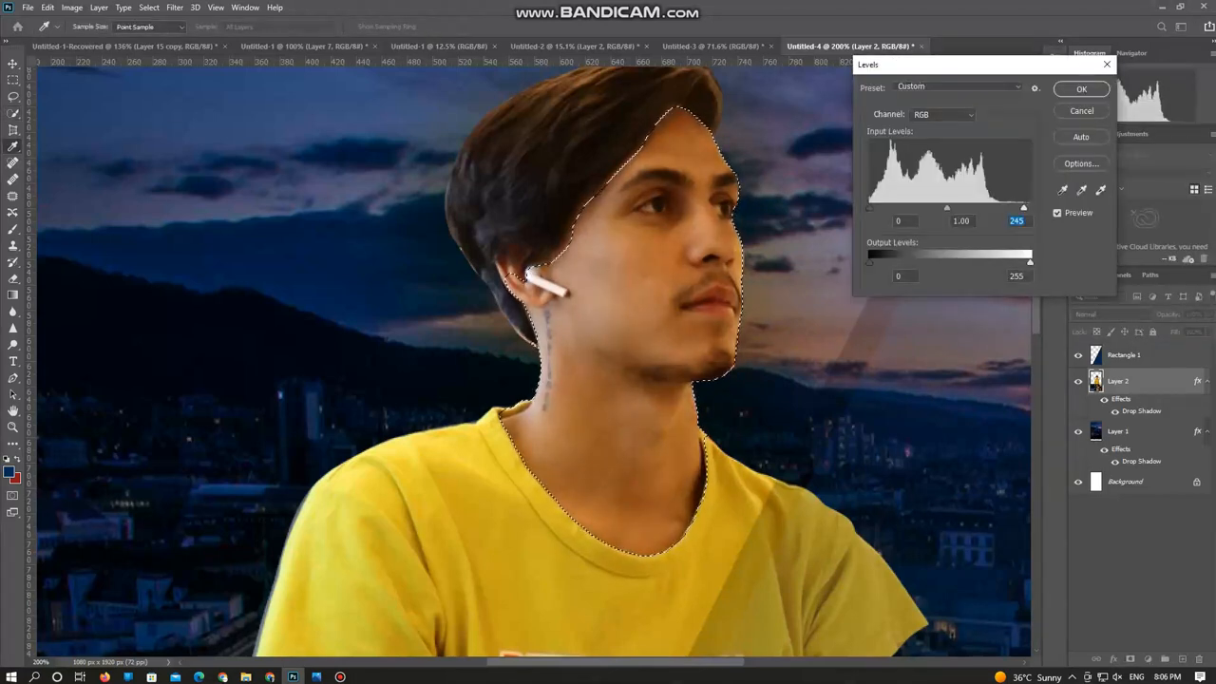
pyautogui.press('Return')
pyautogui.hotkey('ctrl', 'd')
pyautogui.hotkey('ctrl', '0')
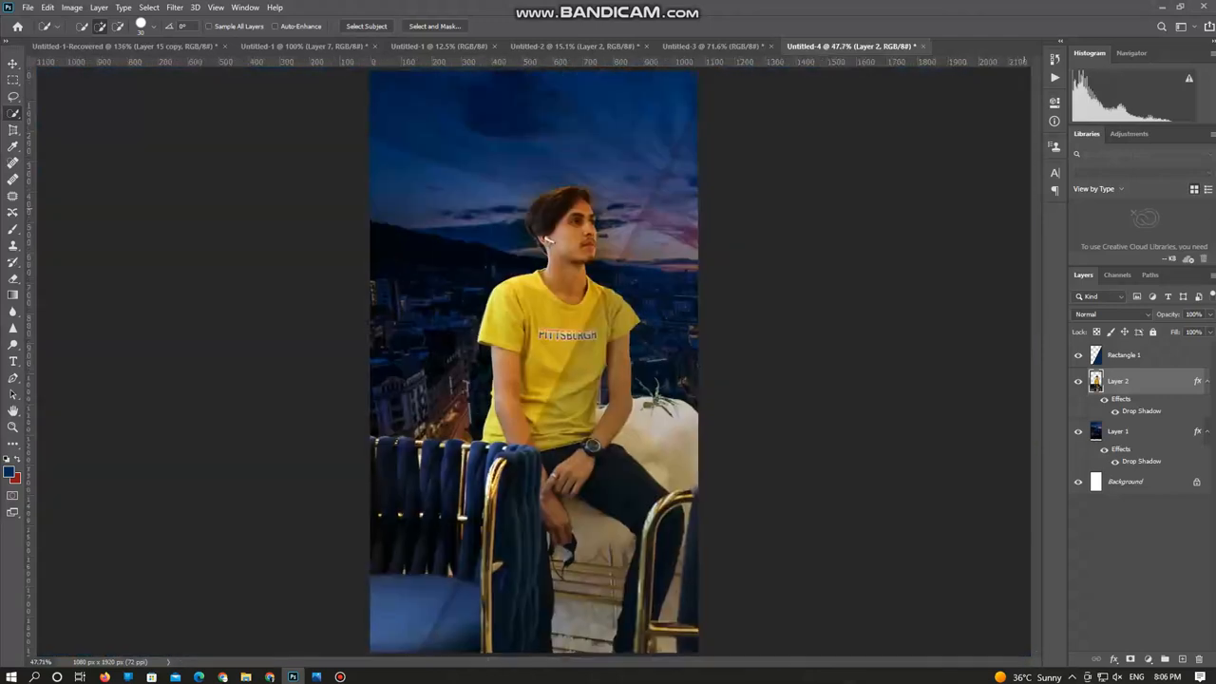
pyautogui.press('m')
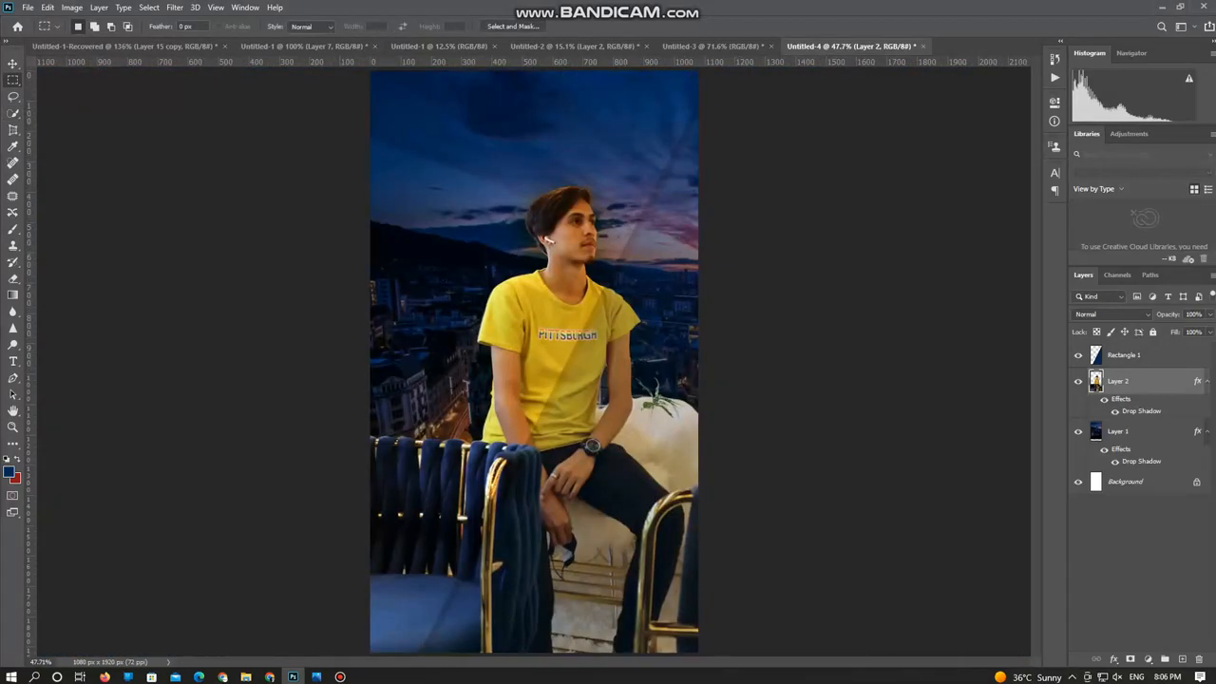
# Set the foreground colour to the bright yellow f2d129 sampled from the man's T-shirt
pyautogui.click(8, 472)
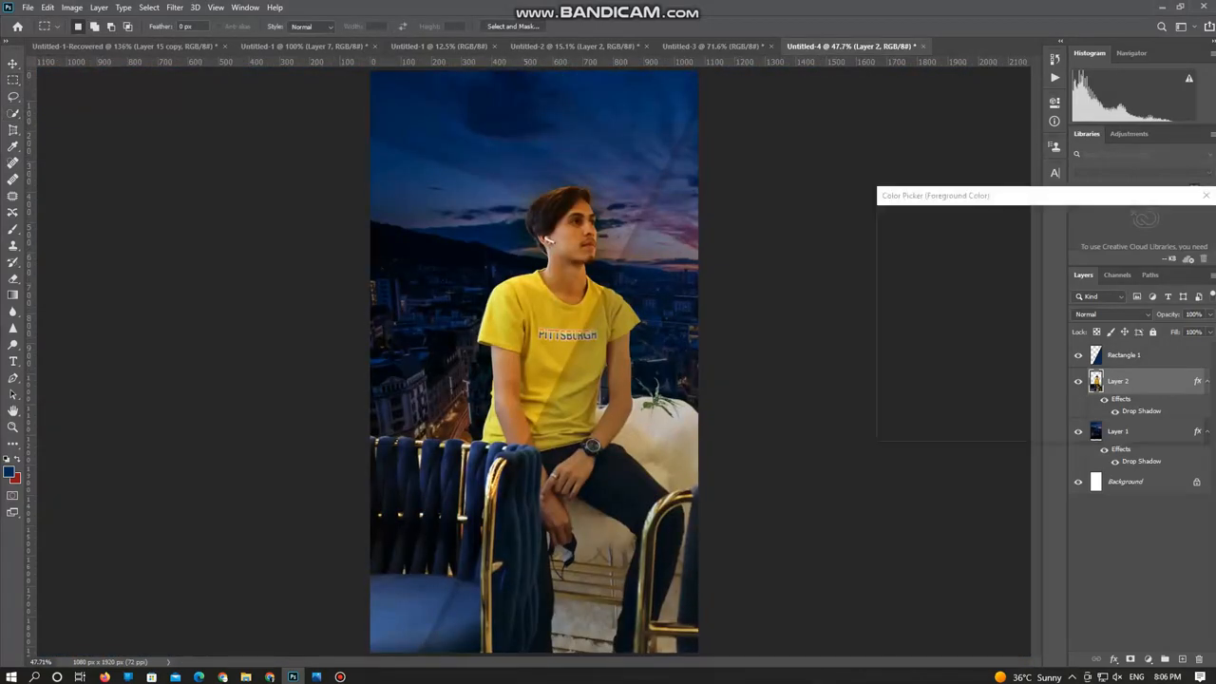
pyautogui.click(530, 294)
pyautogui.press('Return')
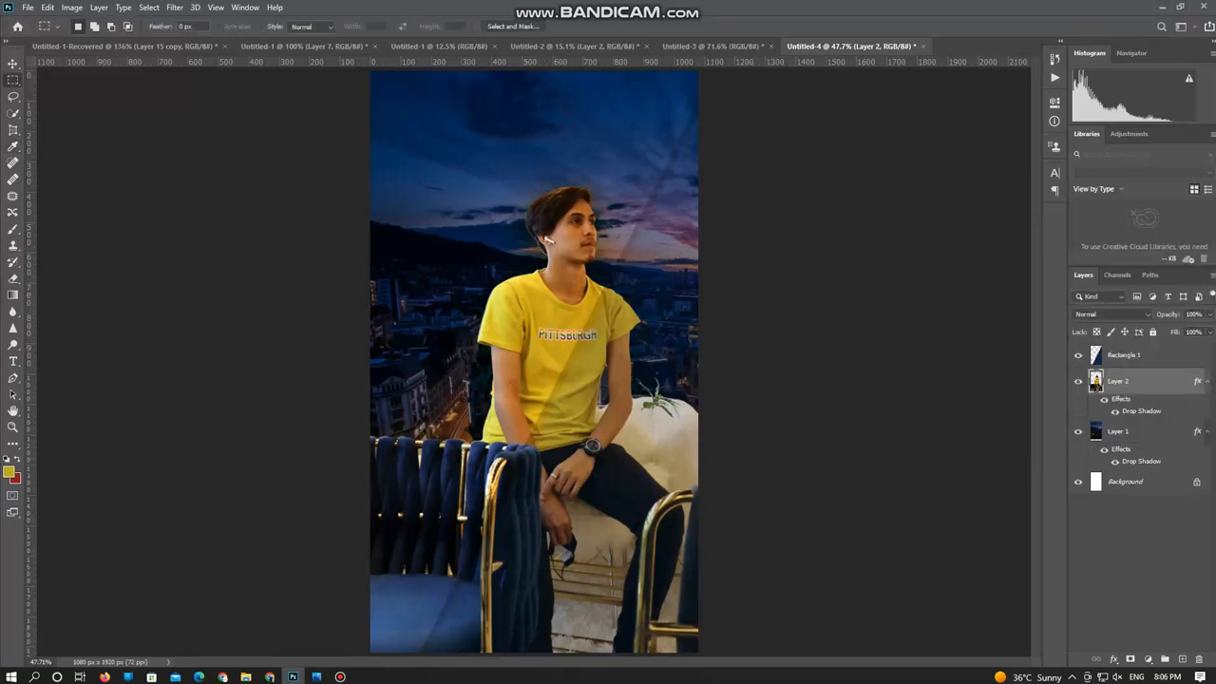
pyautogui.click(9, 472)
pyautogui.click(470, 306)
pyautogui.click(520, 280)
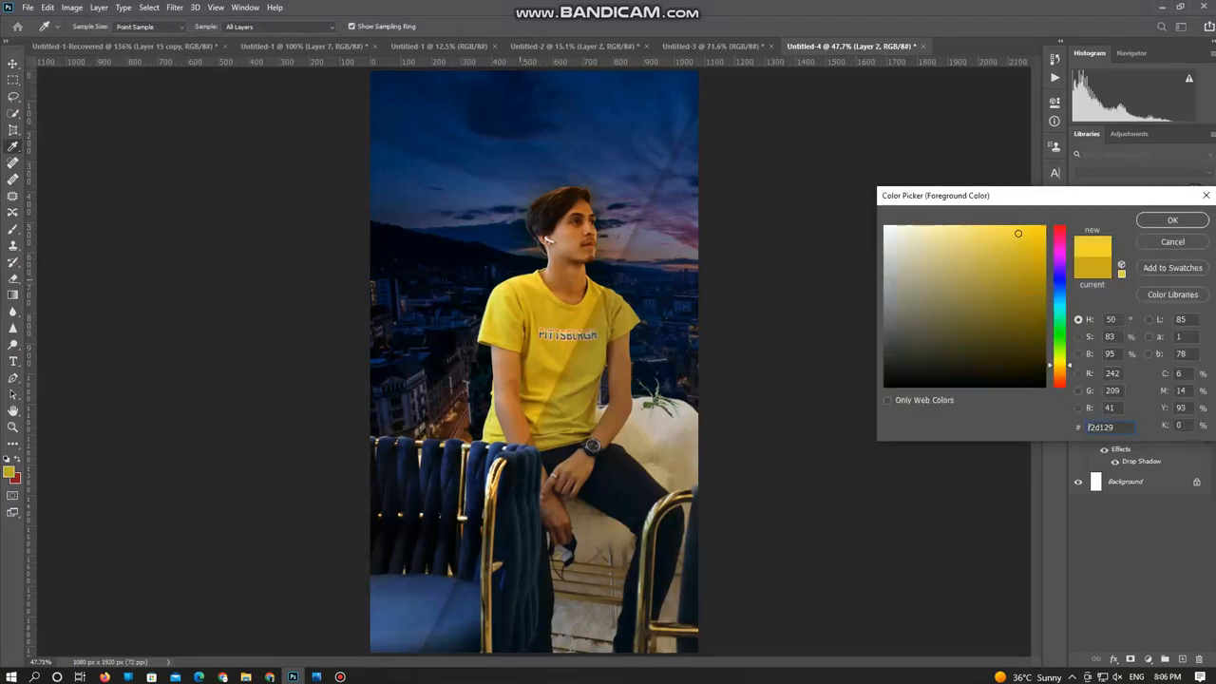
pyautogui.press('Return')
# Try a single dab of the 2874 px soft yellow brush beside the canvas on the man's layer, and undo it
pyautogui.press('b')
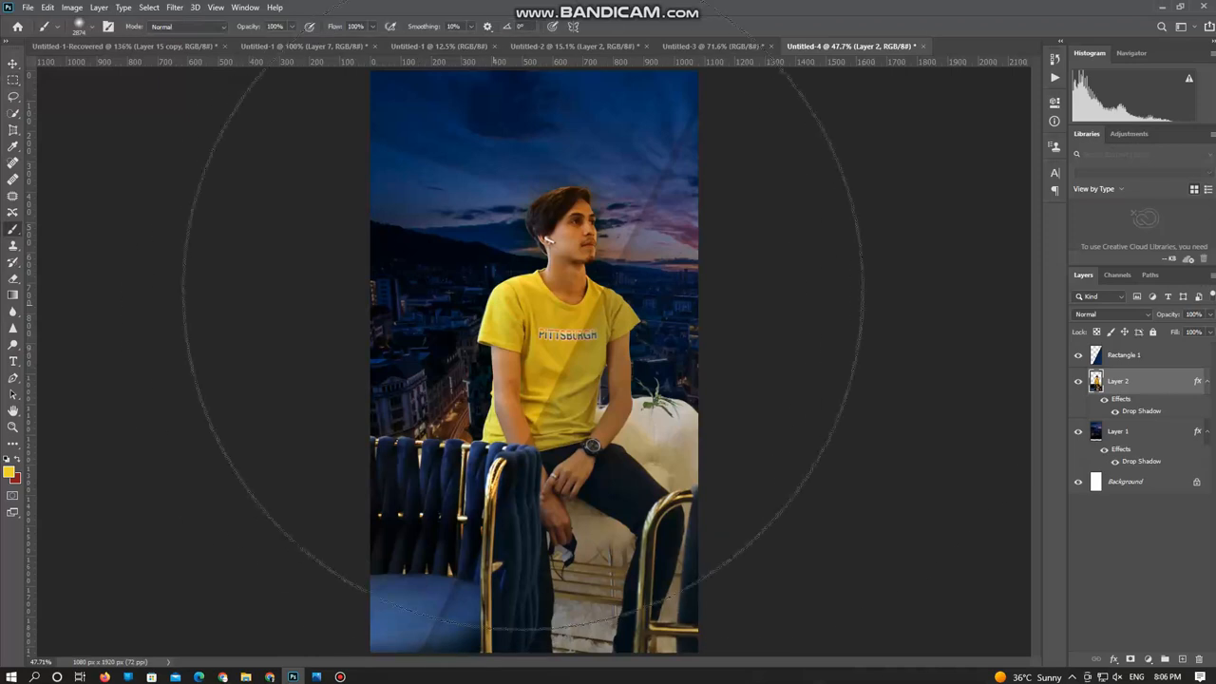
pyautogui.click(950, 333)
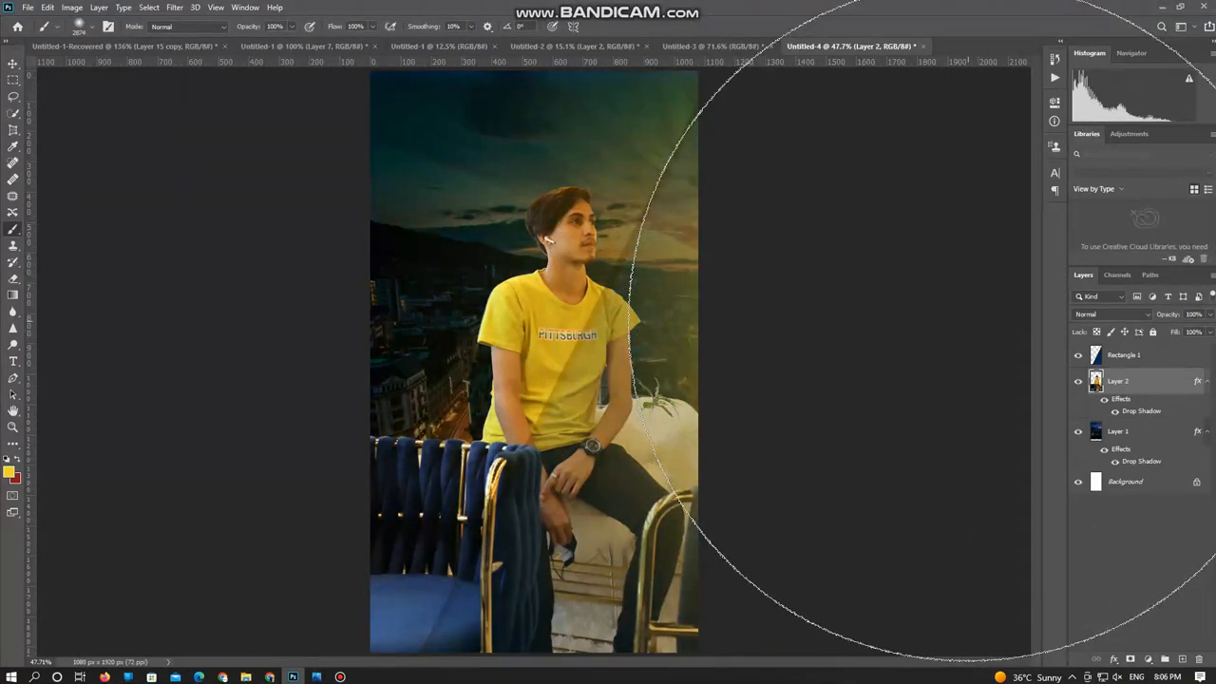
pyautogui.hotkey('ctrl', 'z')
# Reduce the soft brush to 511 px and paint a yellow glow at the right edge of the sky beside the man's face
pyautogui.rightClick(701, 369)
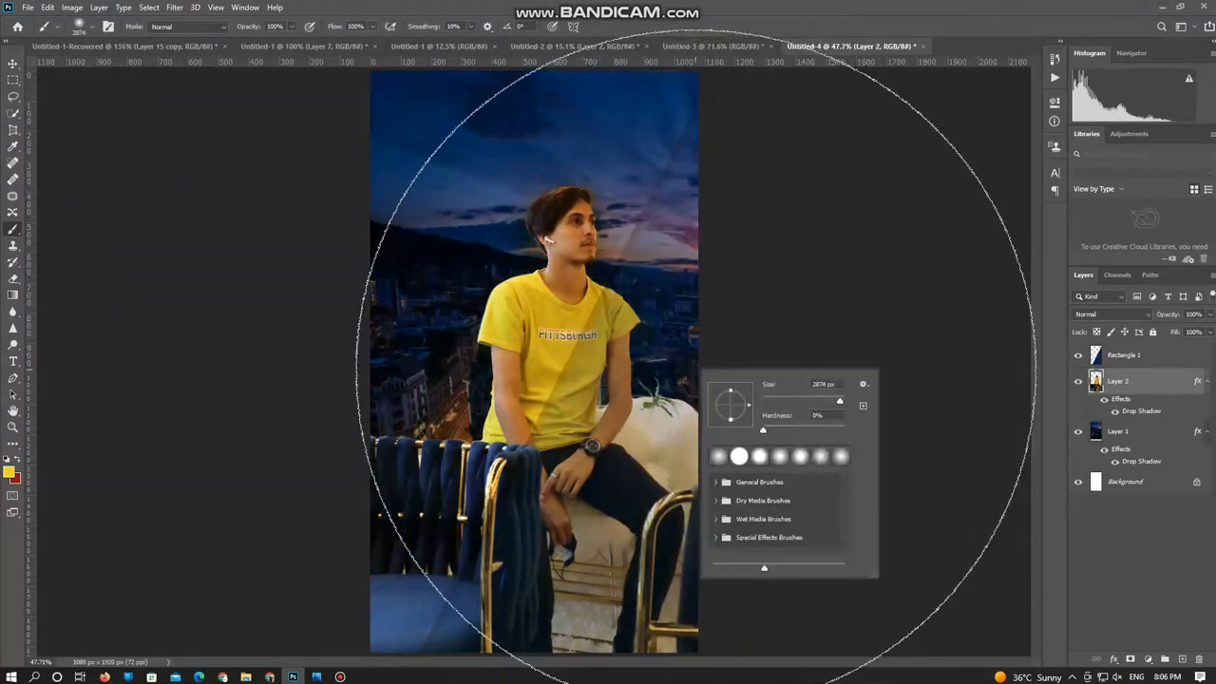
pyautogui.moveTo(820, 400); pyautogui.dragTo(834, 400)
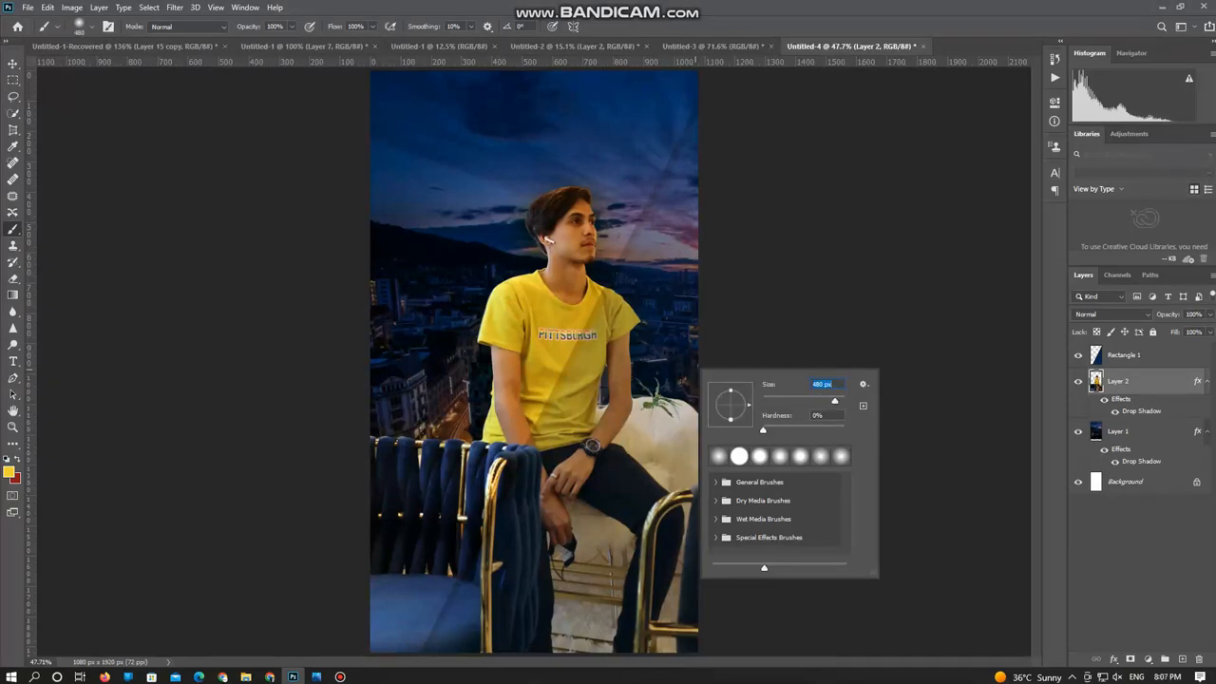
pyautogui.moveTo(834, 399); pyautogui.dragTo(836, 400)
pyautogui.press('Return')
pyautogui.click(714, 226)
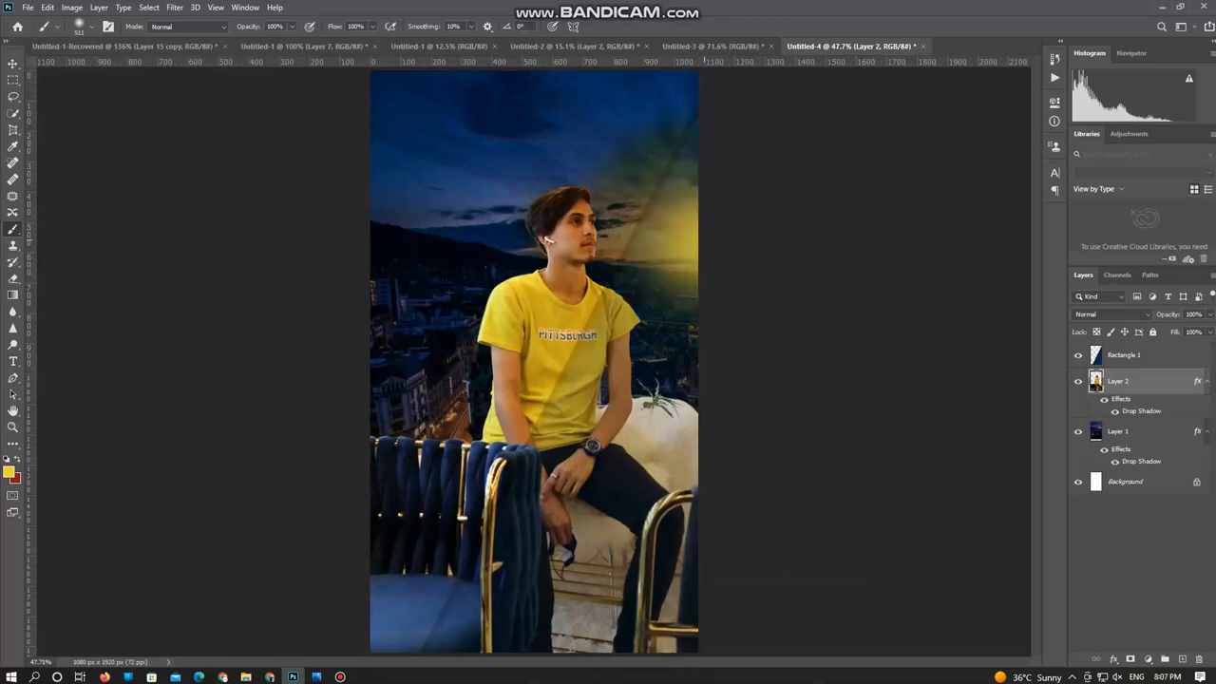
pyautogui.press('m')
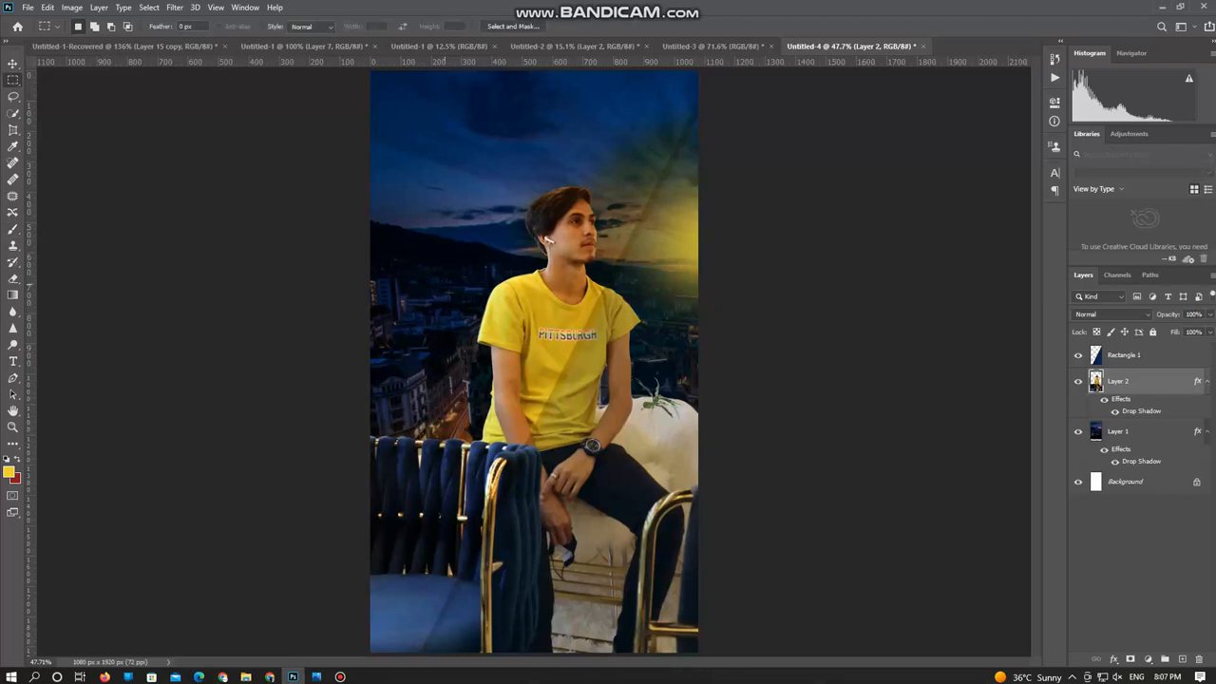
pyautogui.moveTo(547, 446); pyautogui.dragTo(551, 448)
pyautogui.hotkey('alt', '[')
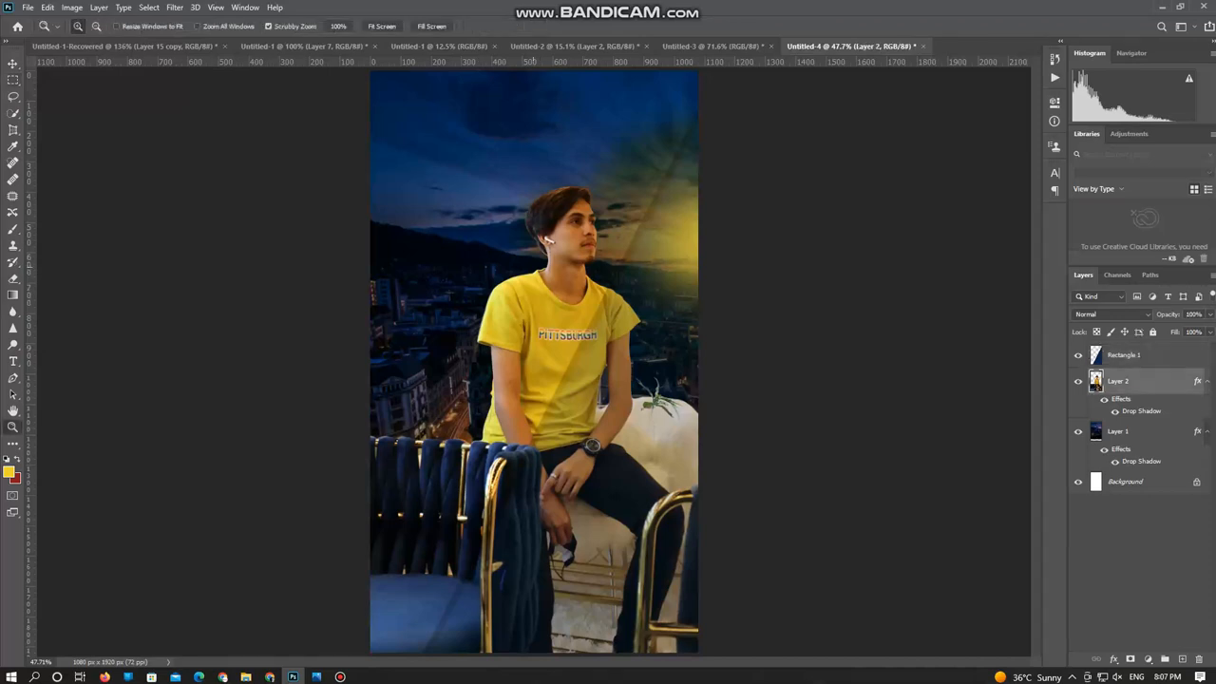
# Activate the city background layer and set the foreground colour to the muted yellow 9f9037 sampled from the sky glow
pyautogui.scroll(2, 532, 266)
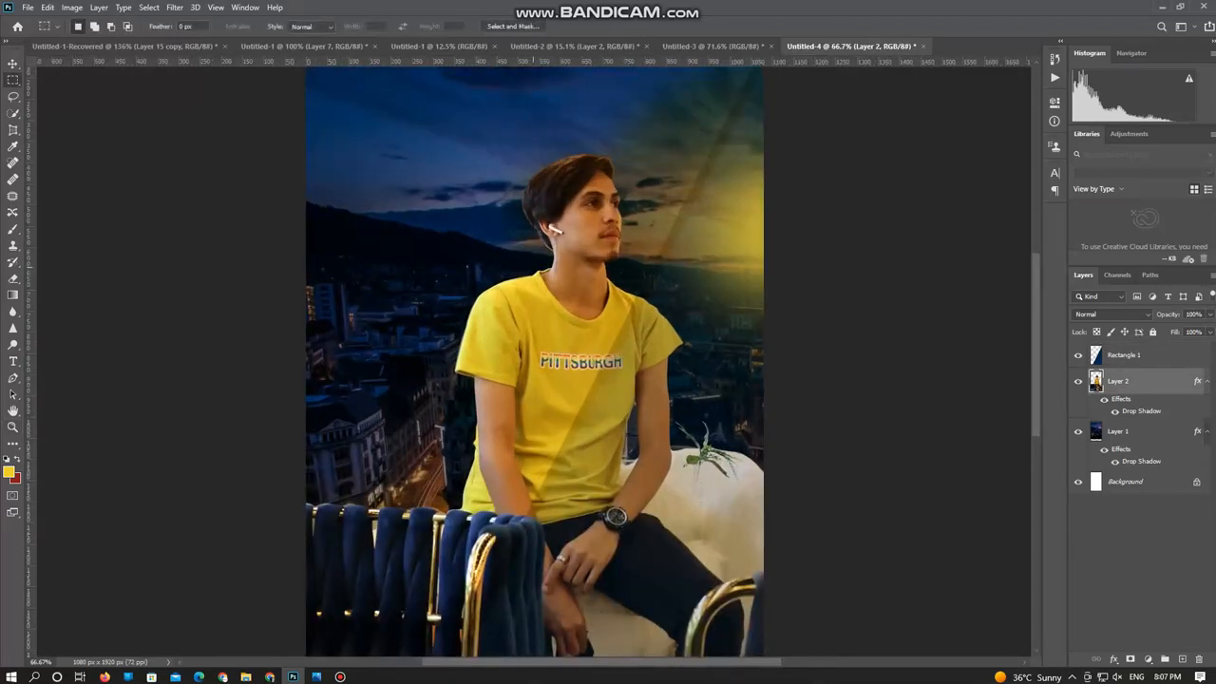
pyautogui.hotkey('alt', '[')
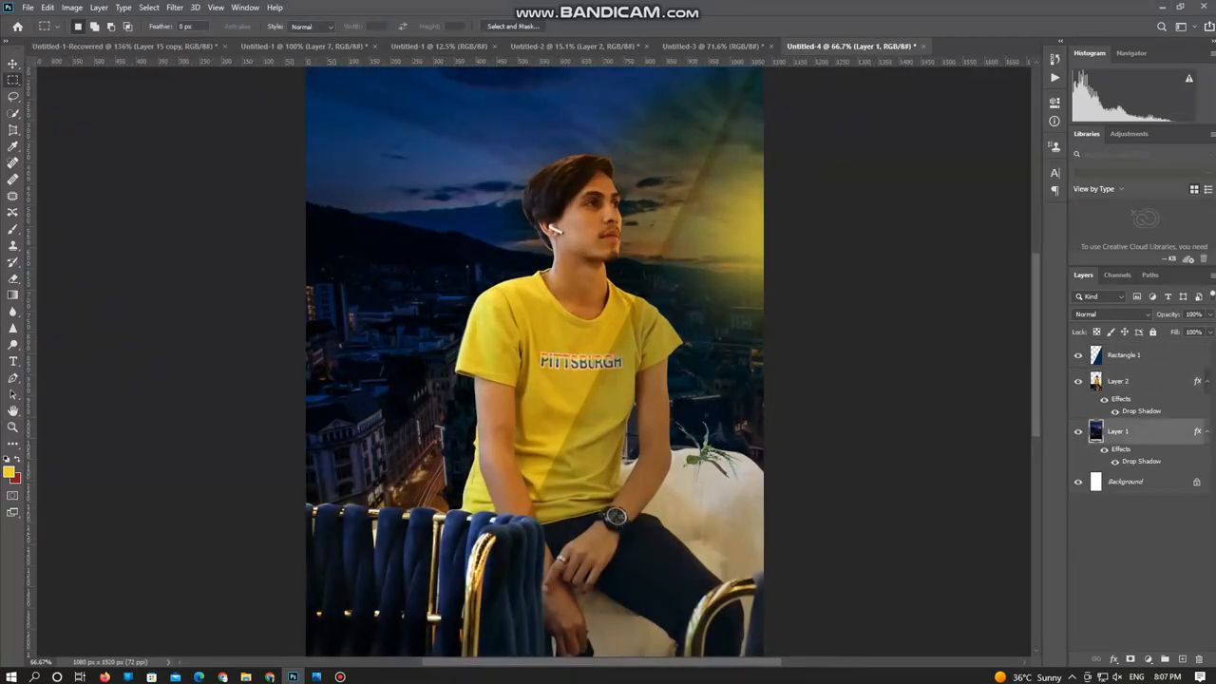
pyautogui.click(8, 472)
pyautogui.click(725, 226)
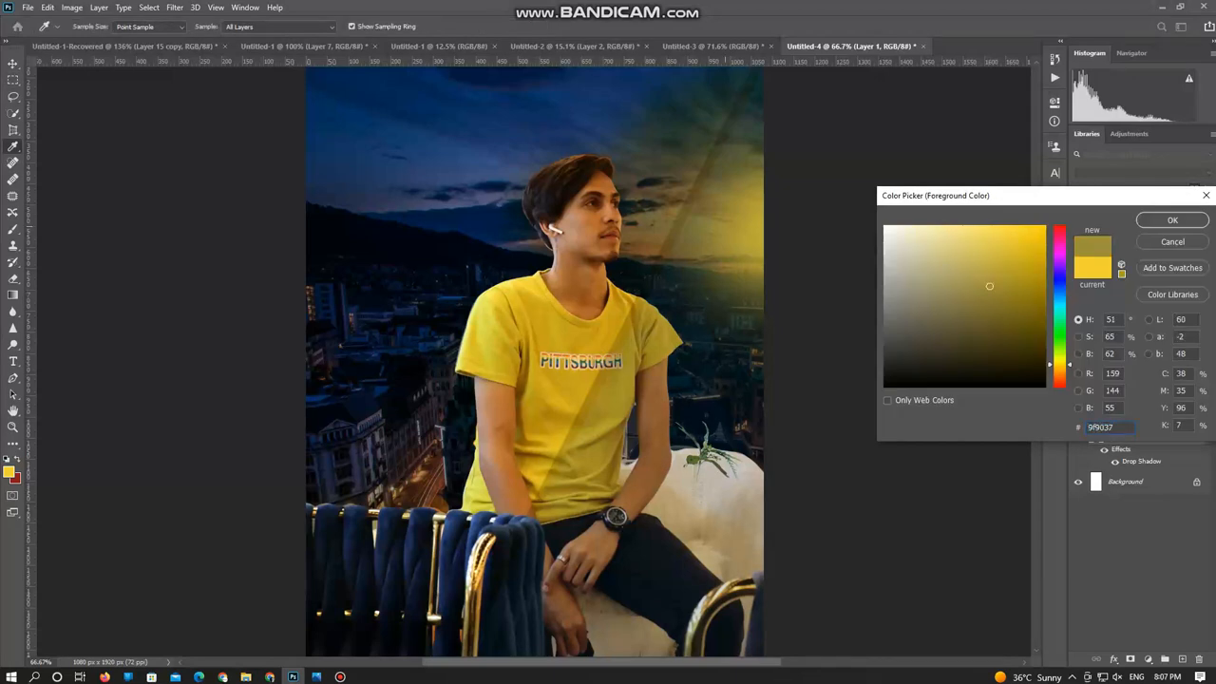
pyautogui.press('Return')
pyautogui.press('m')
pyautogui.rightClick(561, 261)
pyautogui.click(589, 208)
# Try painting a soft glow behind the man's head on the city layer with a brush of about 511 px, and undo it
pyautogui.press('b')
pyautogui.rightClick(532, 306)
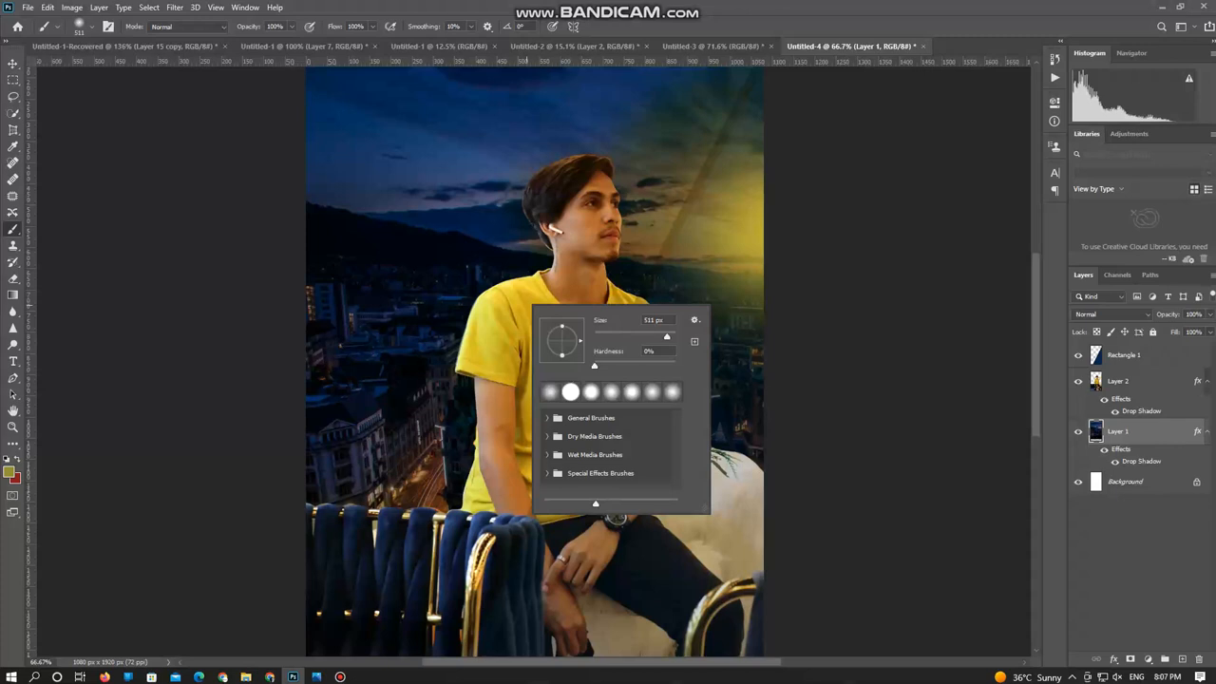
pyautogui.moveTo(667, 336); pyautogui.dragTo(672, 337)
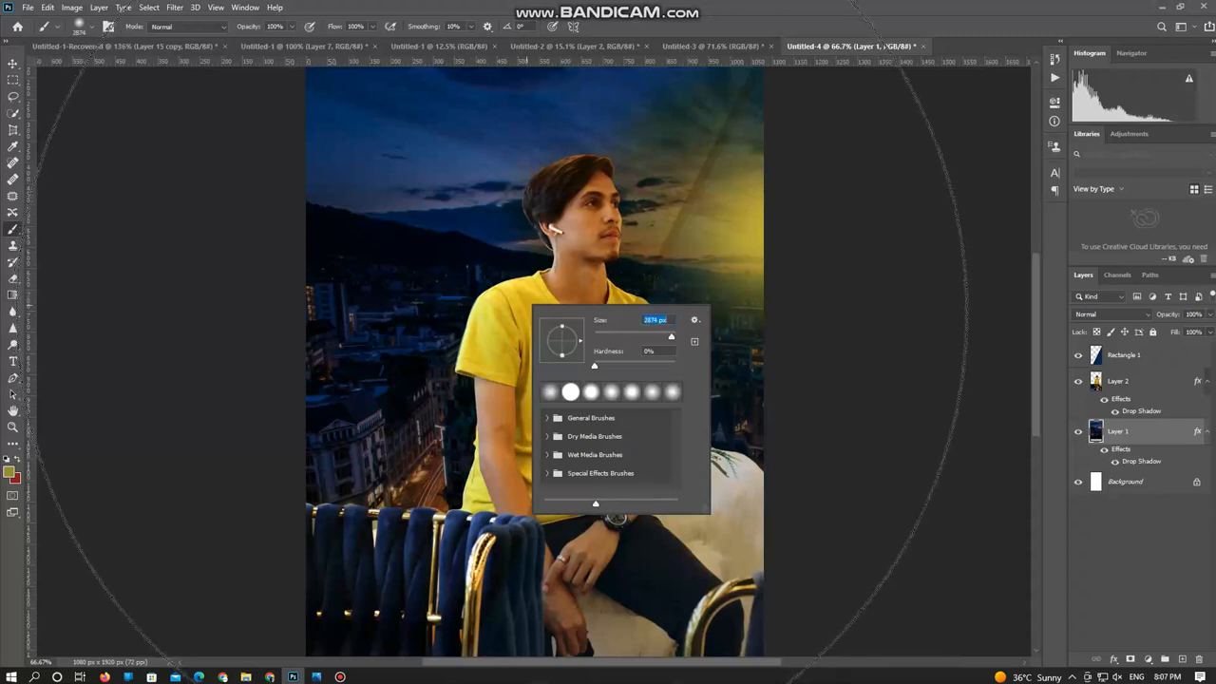
pyautogui.write('511')
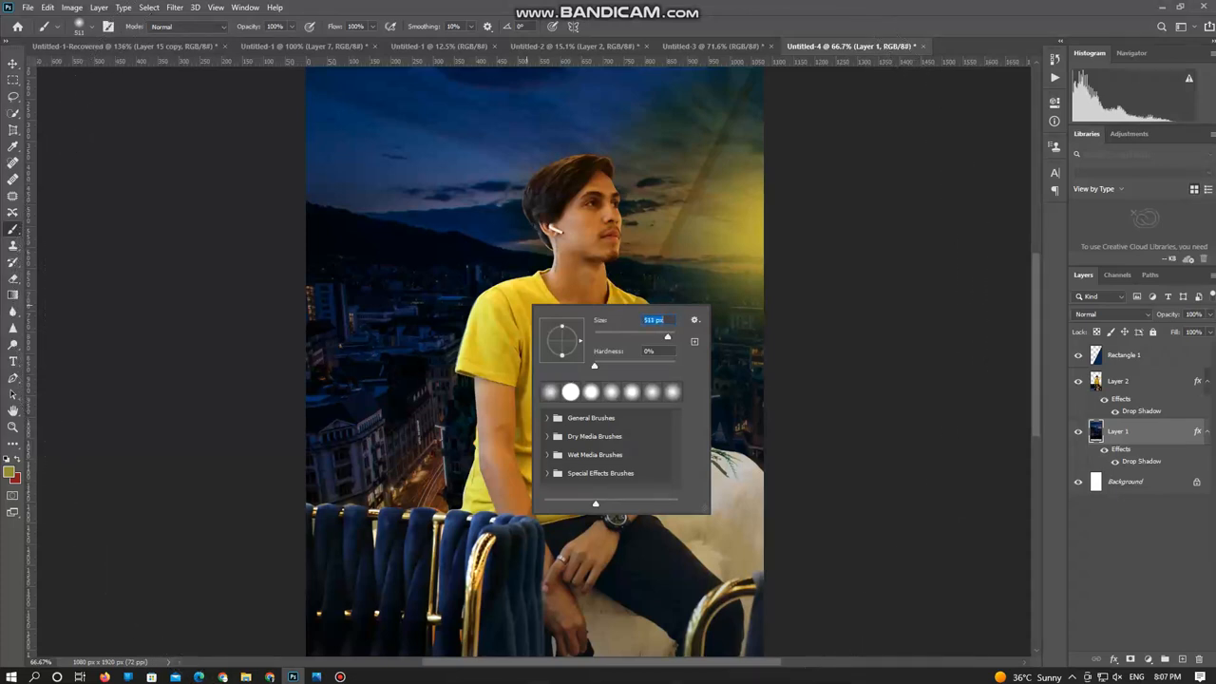
pyautogui.press('Return')
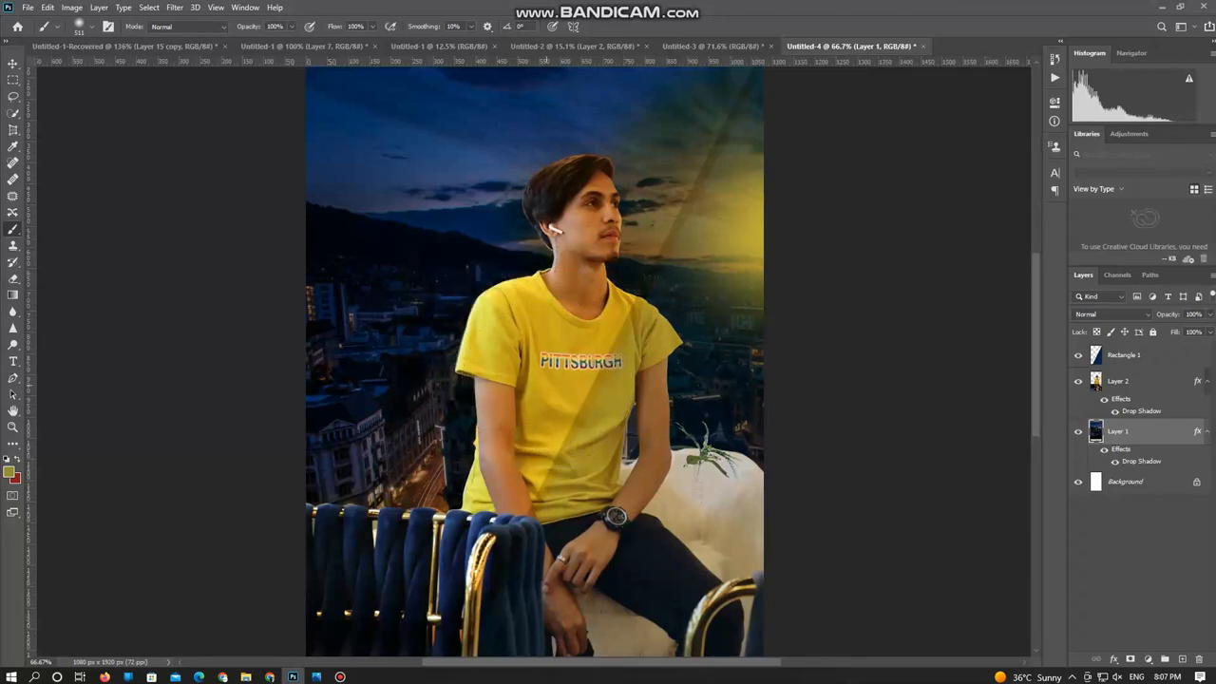
pyautogui.moveTo(538, 203); pyautogui.dragTo(568, 208)
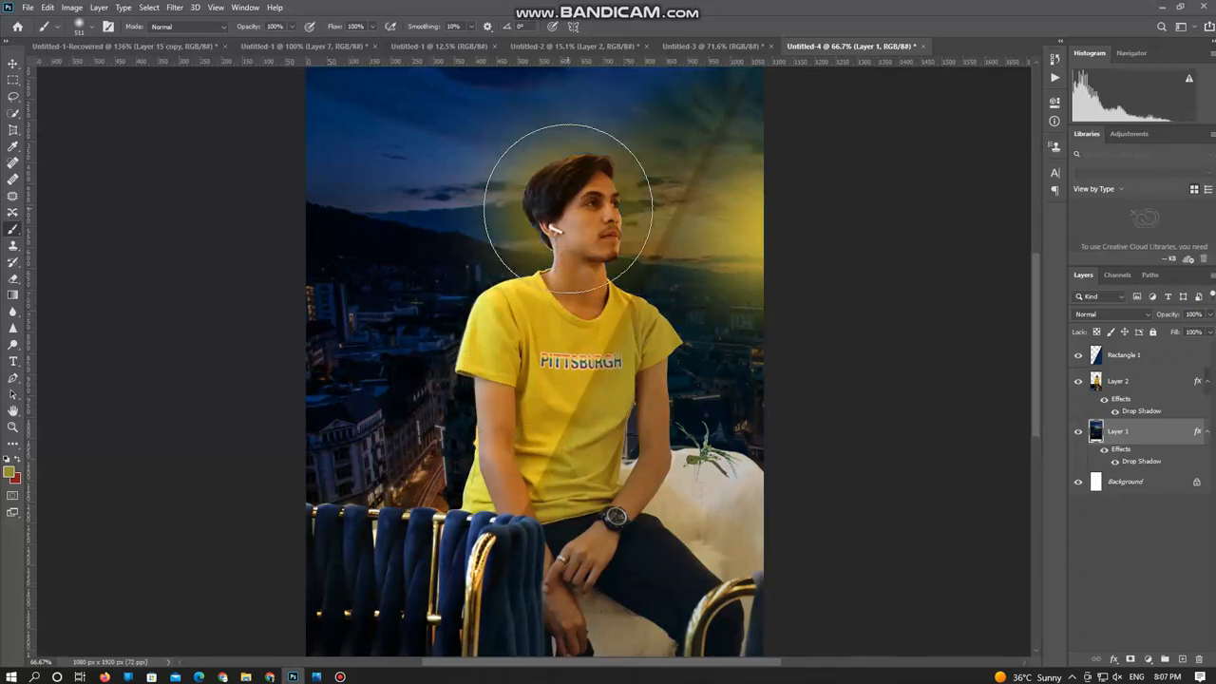
pyautogui.hotkey('ctrl', 'z')
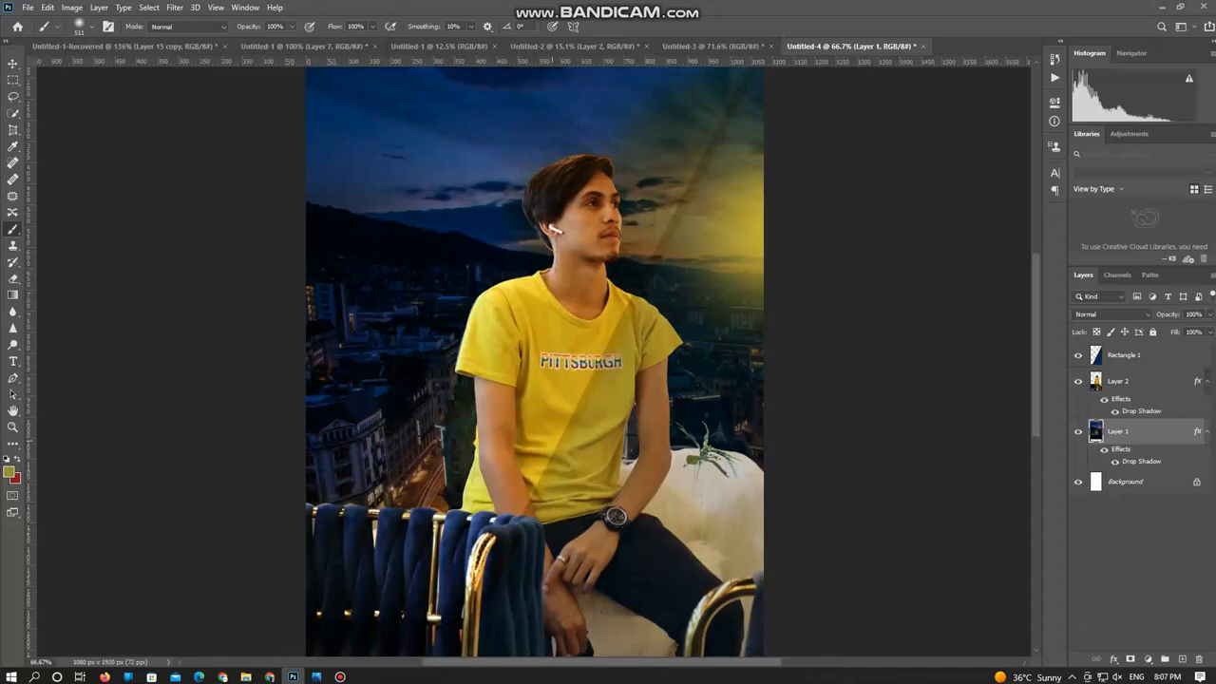
# Compare the whole image with and without the Rectangle 1 overlay, and delete that layer
pyautogui.press('m')
pyautogui.hotkey('ctrl', '-')
pyautogui.hotkey('ctrl', '0')
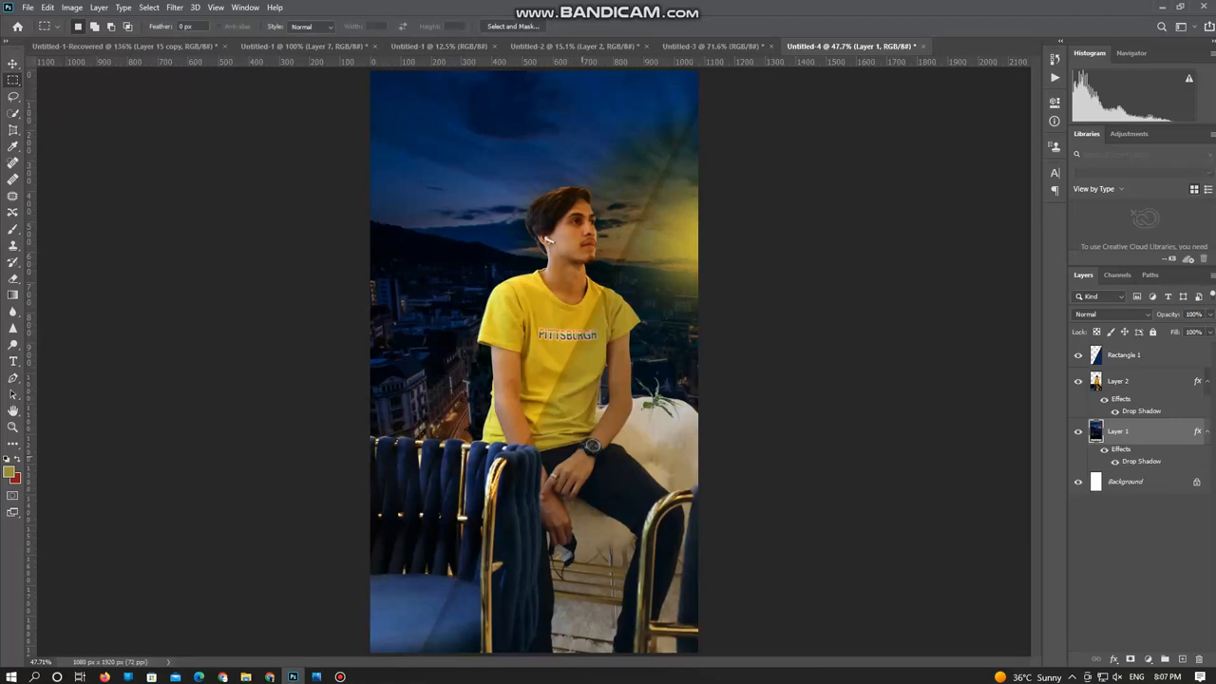
pyautogui.click(1125, 355)
pyautogui.click(1079, 355)
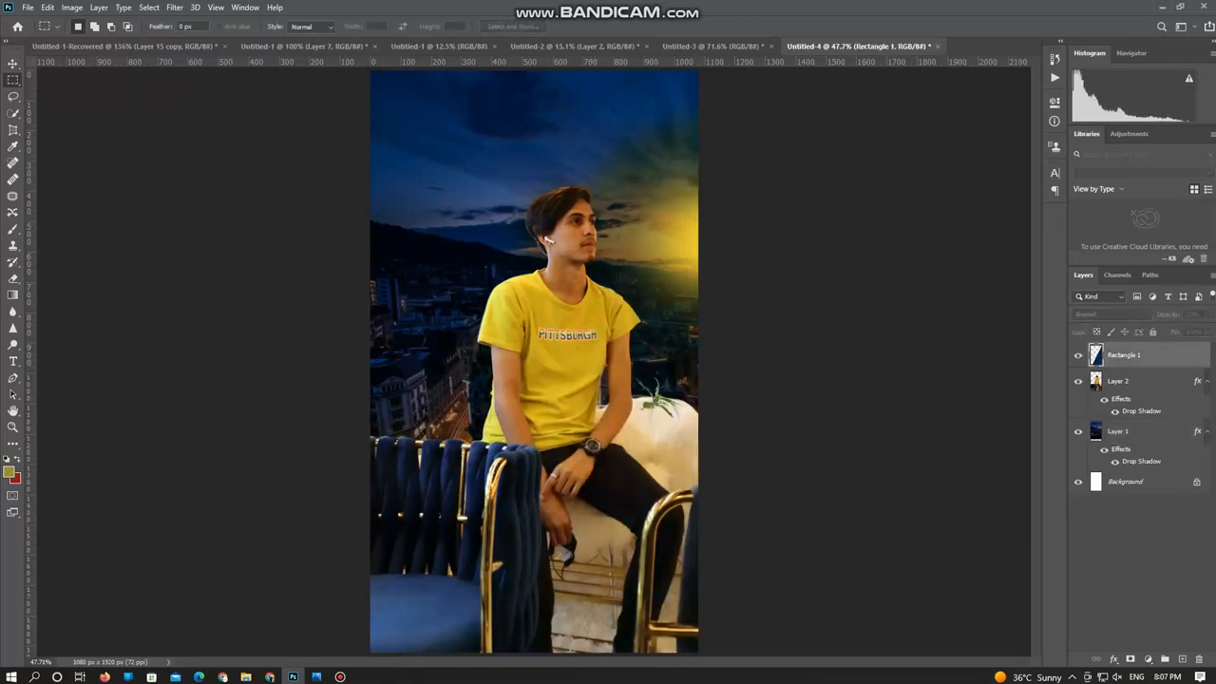
pyautogui.click(1078, 355)
pyautogui.click(1079, 355)
pyautogui.click(1079, 355)
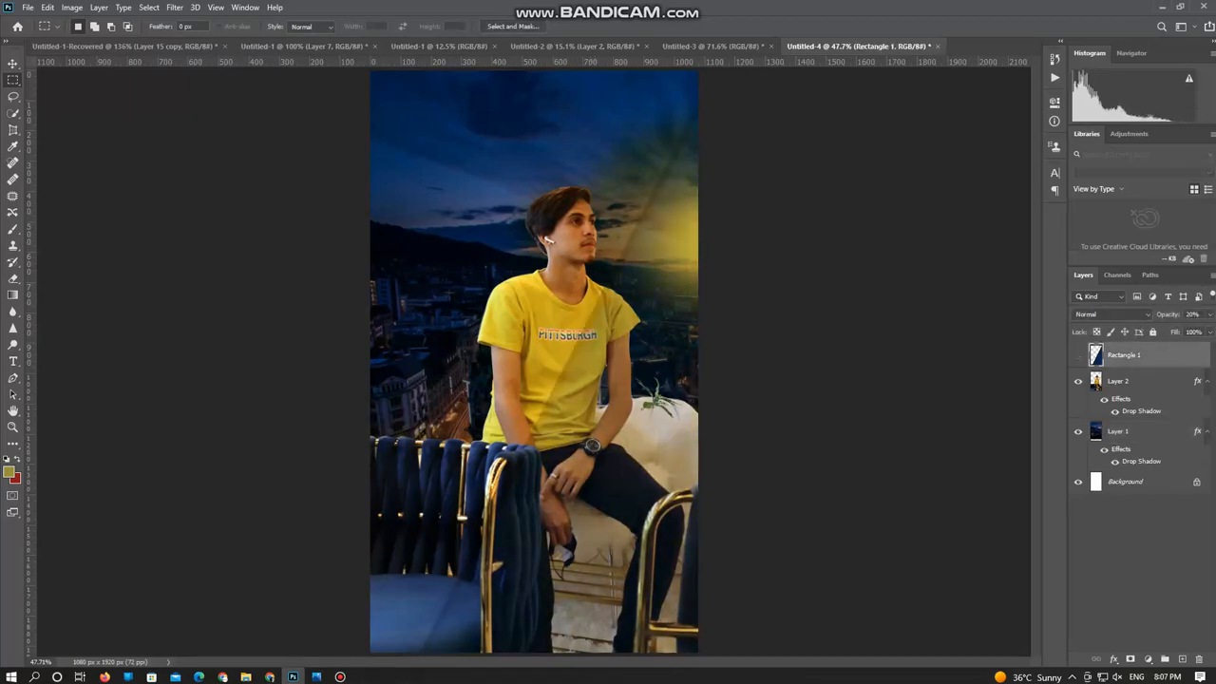
pyautogui.click(1079, 355)
pyautogui.click(1078, 355)
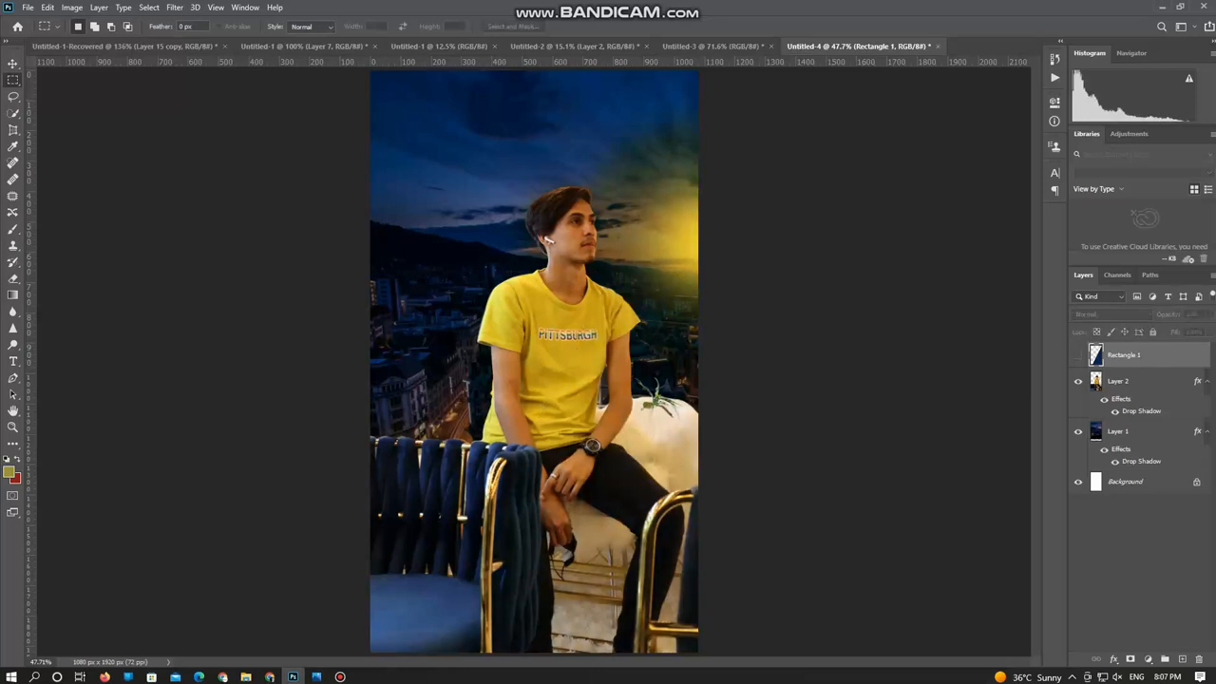
pyautogui.click(1078, 355)
pyautogui.click(1078, 355)
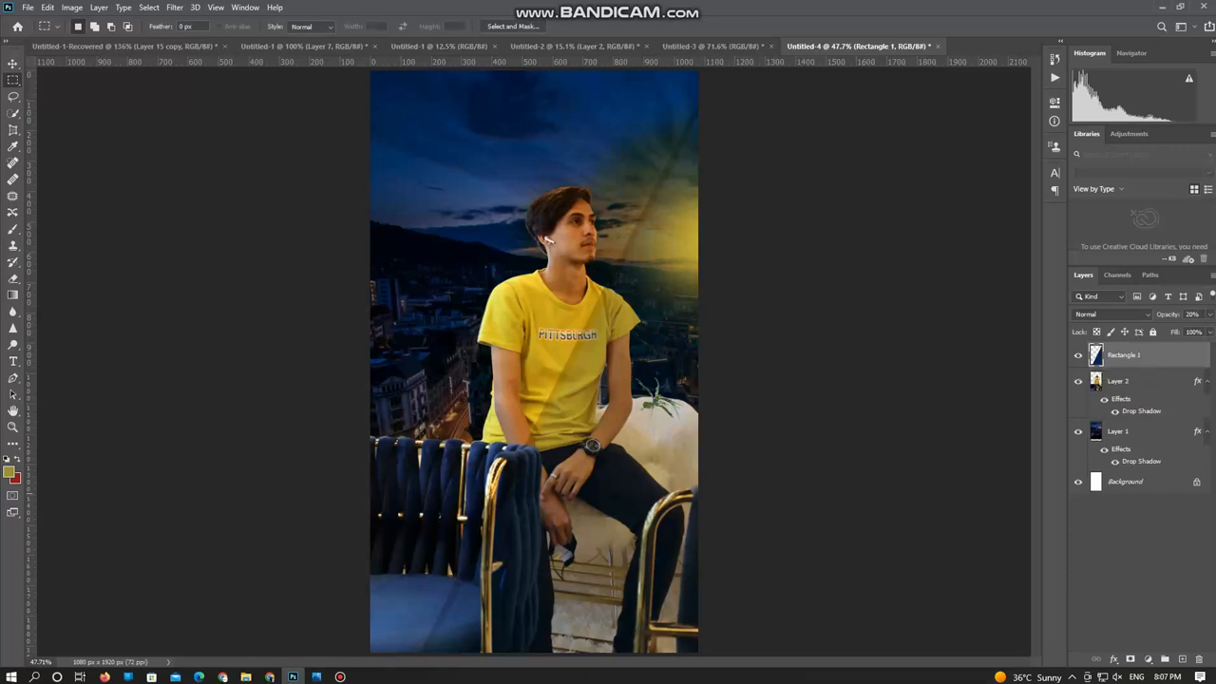
pyautogui.press('Delete')
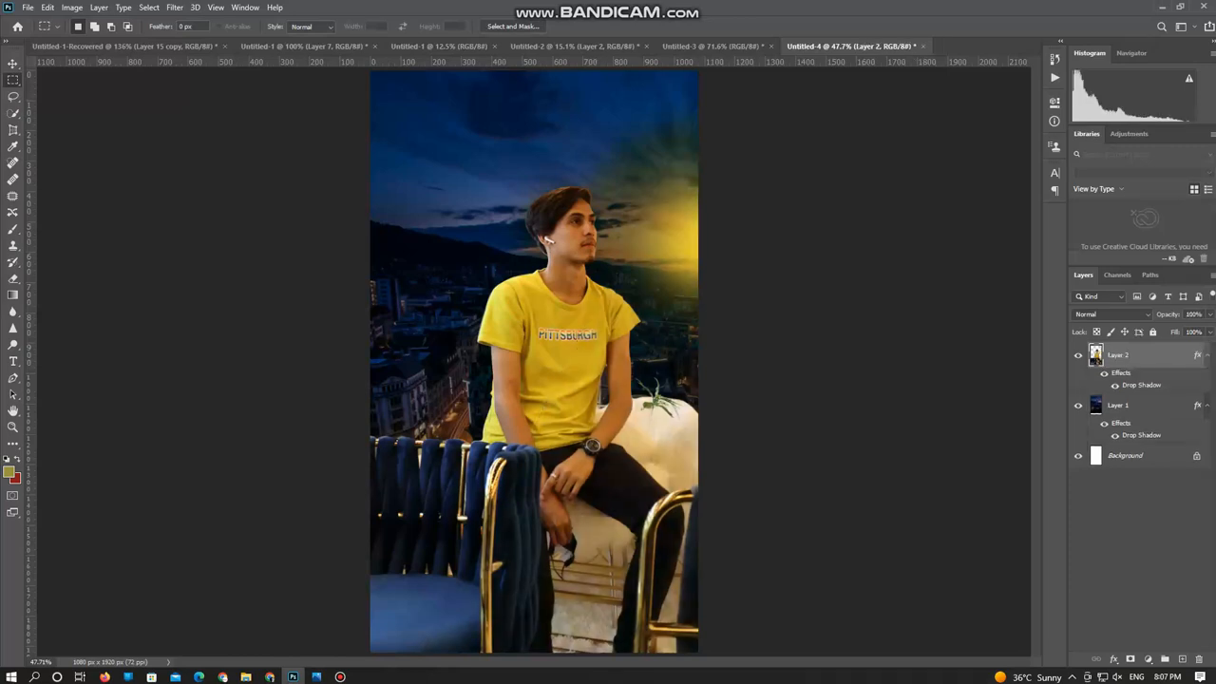
# Combine the man's layer and the city layer into a single smart object
pyautogui.keyDown('ctrl'); pyautogui.click(1127, 405); pyautogui.keyUp('ctrl')
pyautogui.rightClick(1127, 406)
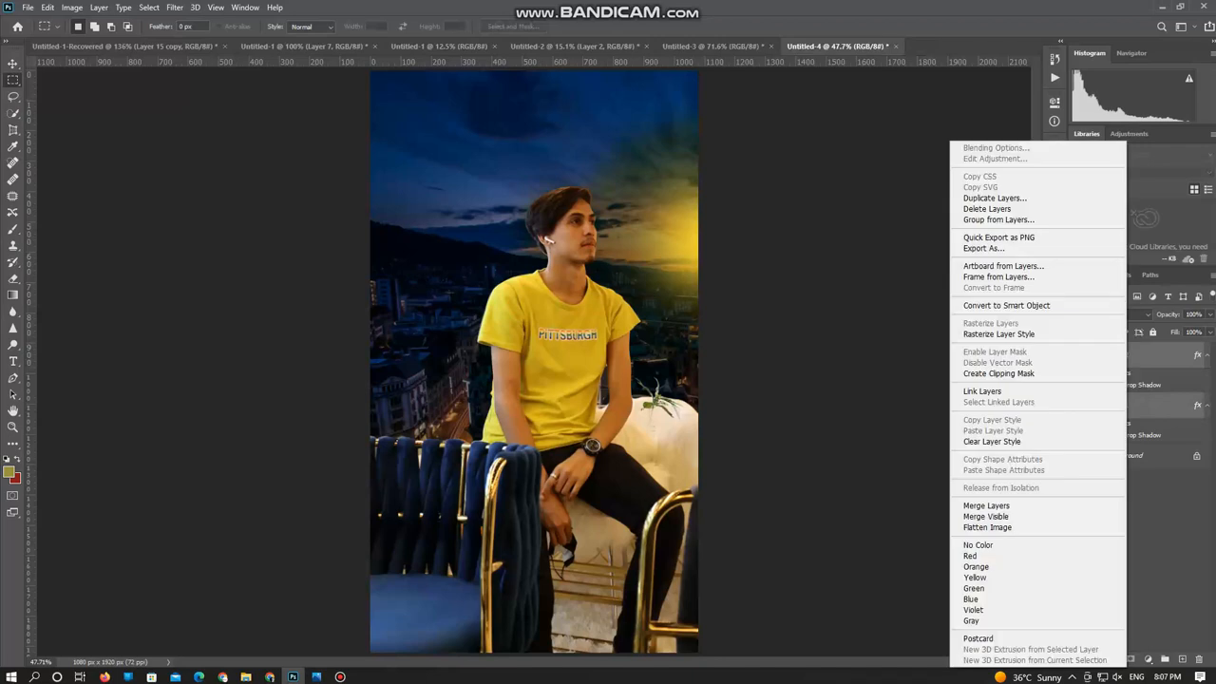
pyautogui.click(1007, 306)
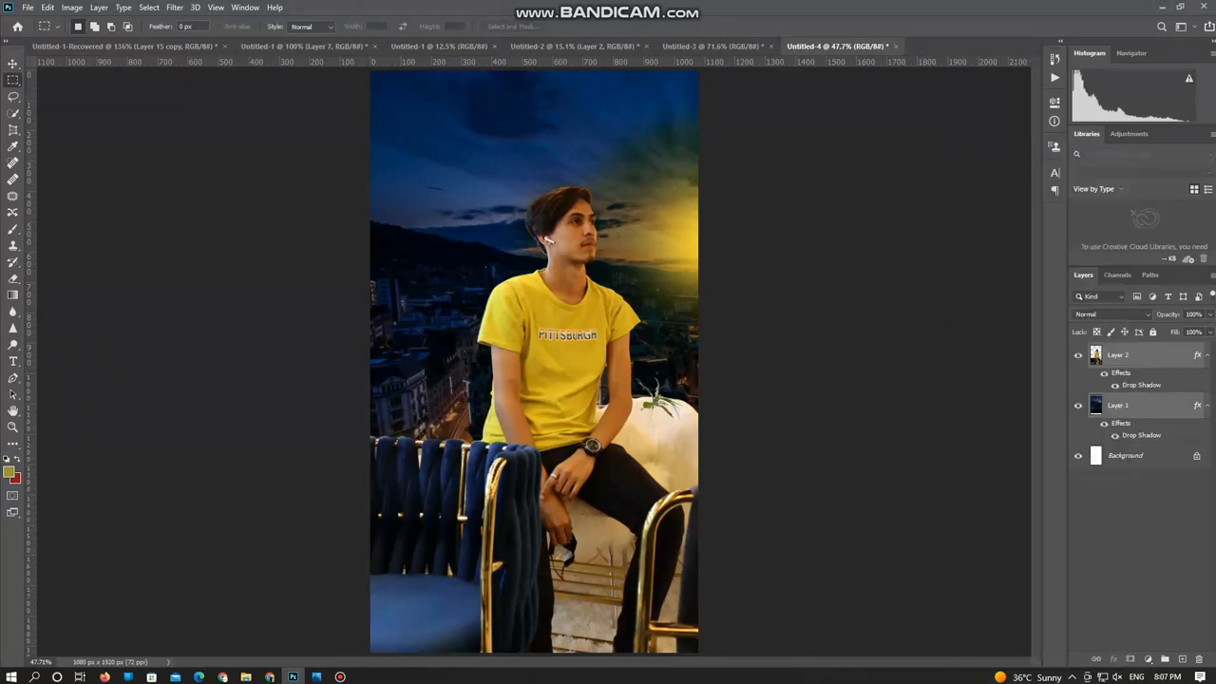
# Darken the combined smart object with Levels by setting the midtone input level to 0.89
pyautogui.hotkey('ctrl', 'l')
pyautogui.moveTo(628, 133); pyautogui.dragTo(897, 107)
pyautogui.moveTo(838, 248); pyautogui.dragTo(845, 248)
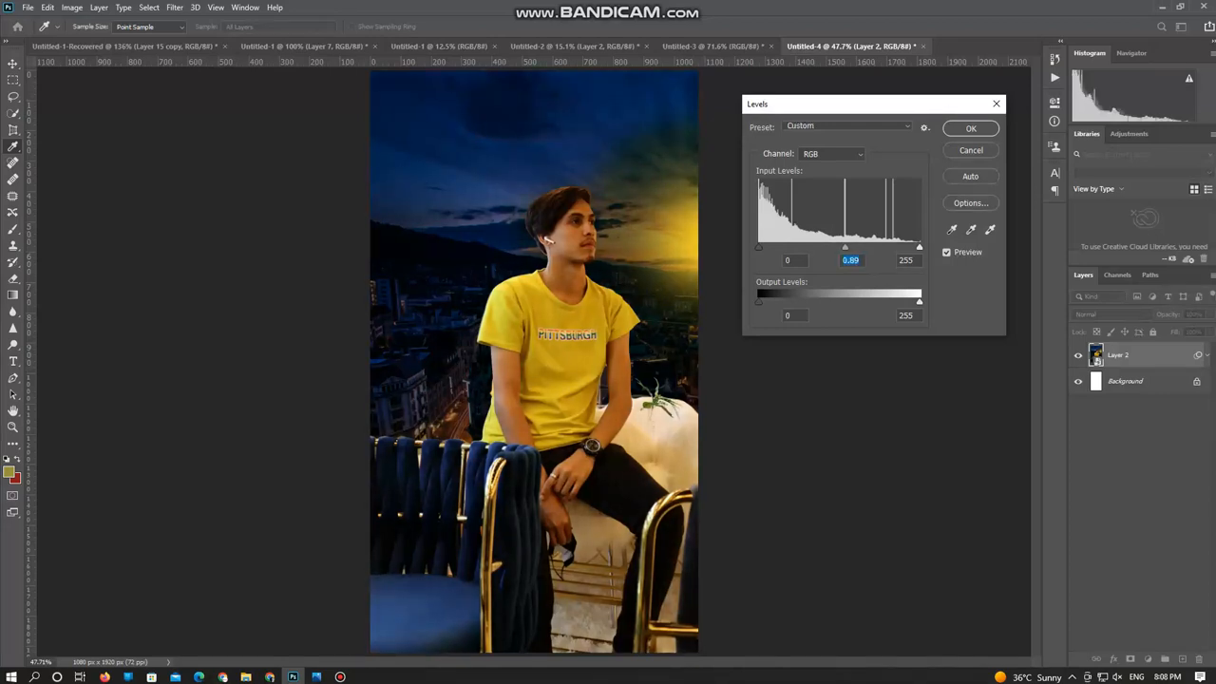
pyautogui.press('Return')
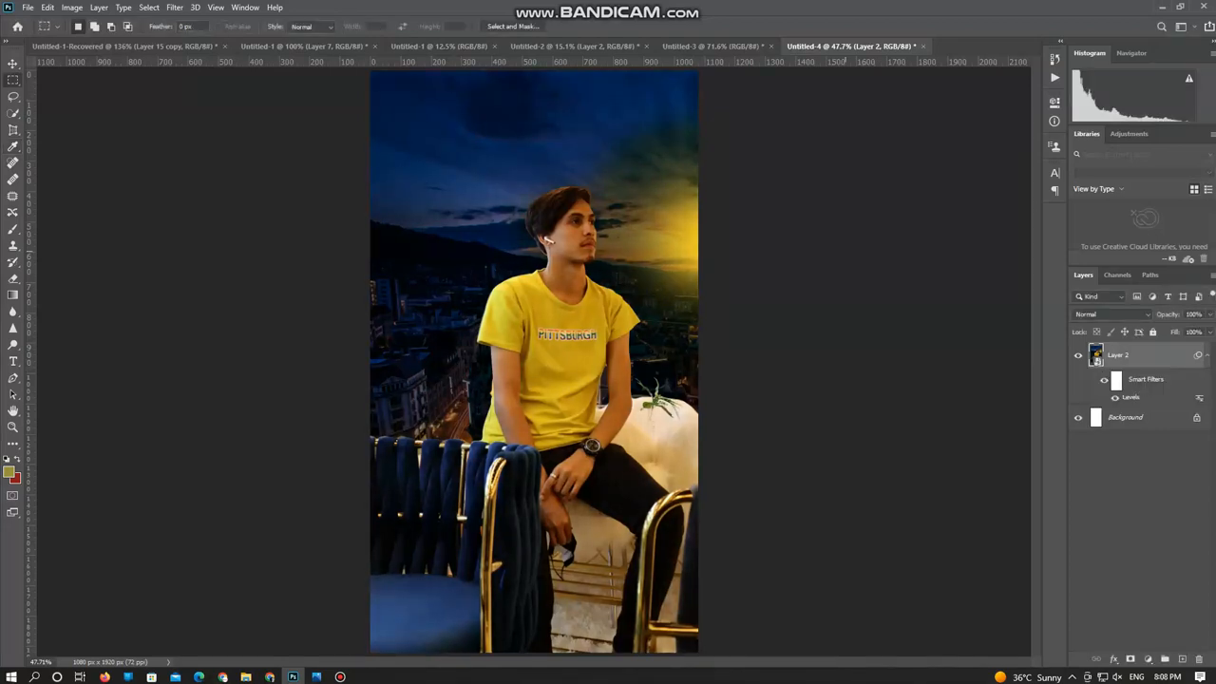
# Save the finished composite as a new file named final, and browse the AVS folder in File Explorer
pyautogui.hotkey('ctrl', 'shift', 's')
pyautogui.click(380, 545)
pyautogui.click(143, 418)
pyautogui.click(63, 435)
pyautogui.doubleClick(421, 190)
pyautogui.click(285, 529)
pyautogui.write('final')
pyautogui.press('Return')
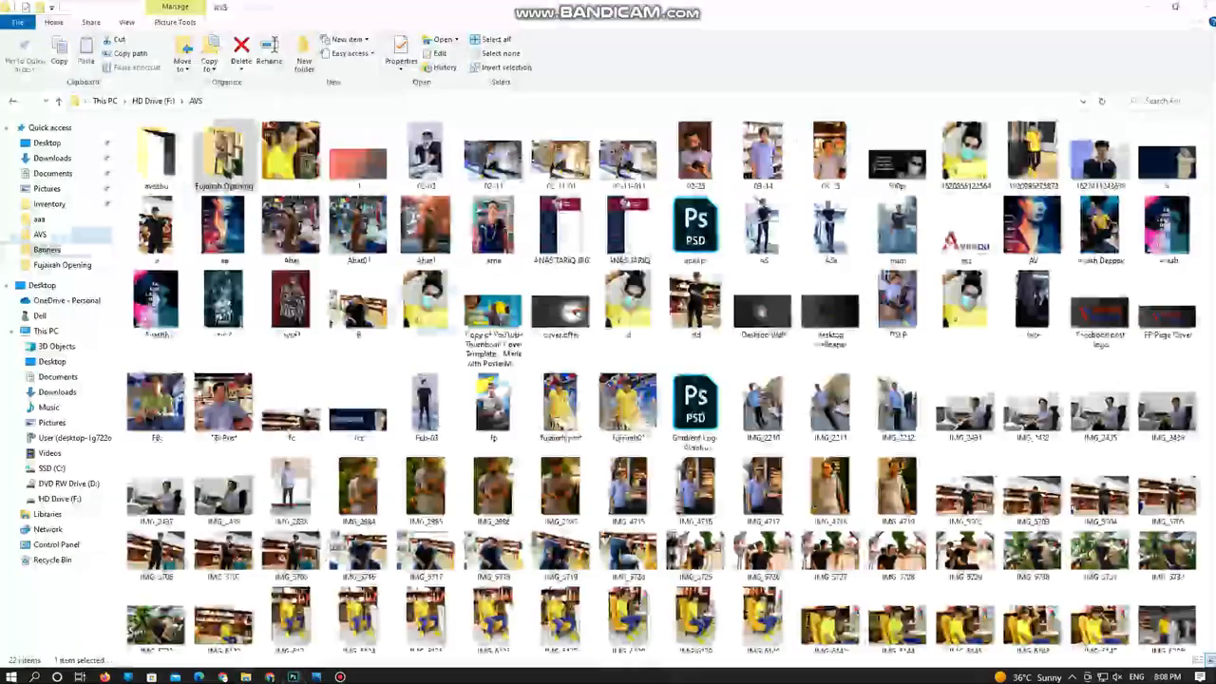
pyautogui.scroll(-5, 665, 380)
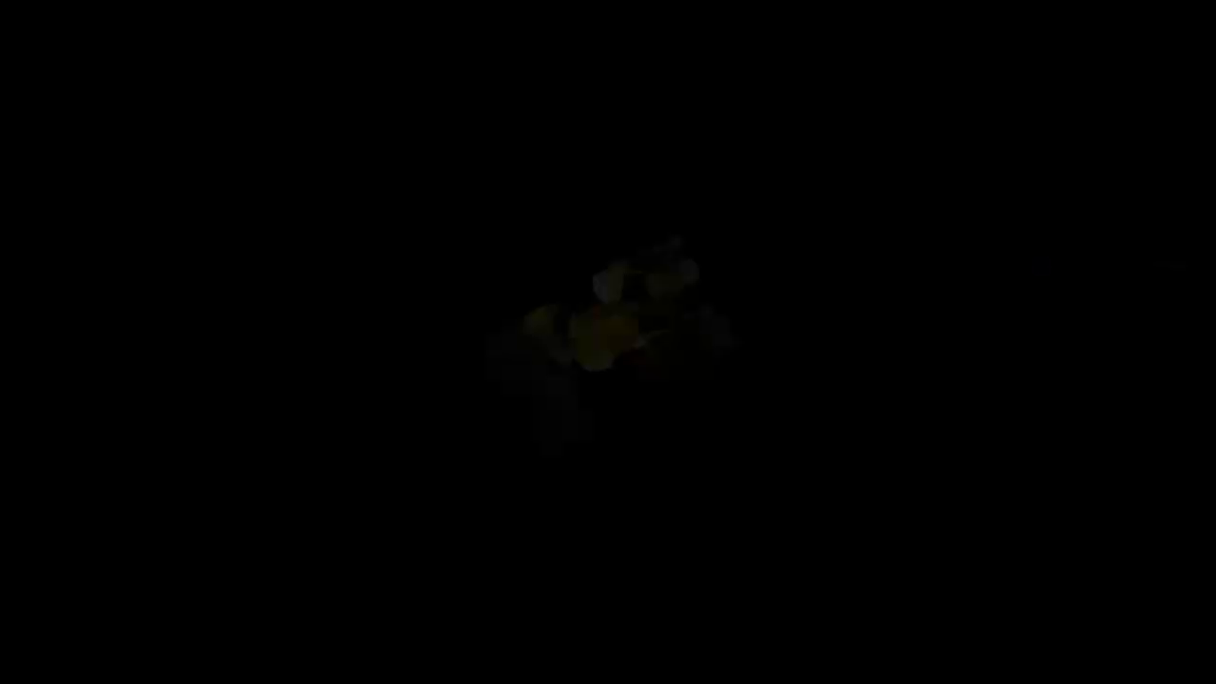